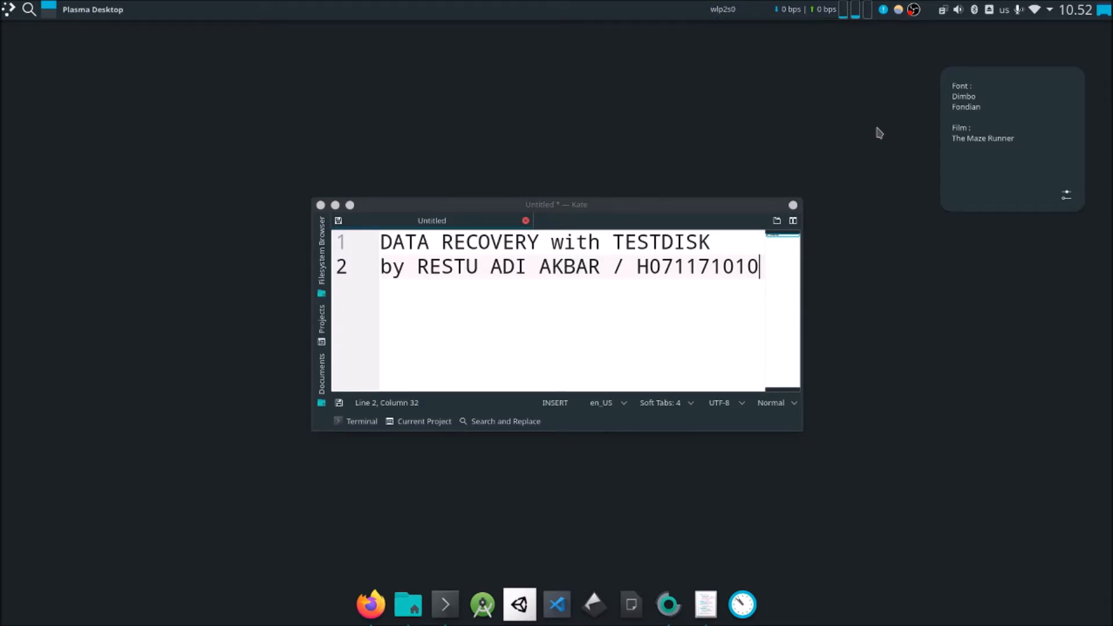
Step: Minimize the text editor, switch to Firefox, and read the introduction and supported operating systems in Wikipedia's TestDisk article
left_click(349, 207)
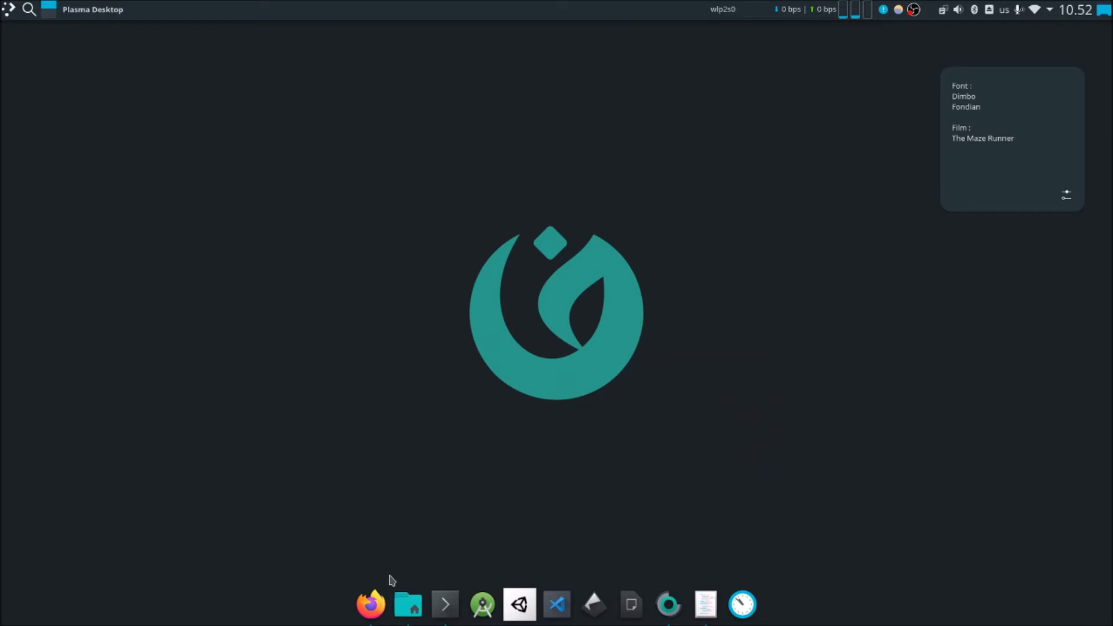
left_click(409, 557)
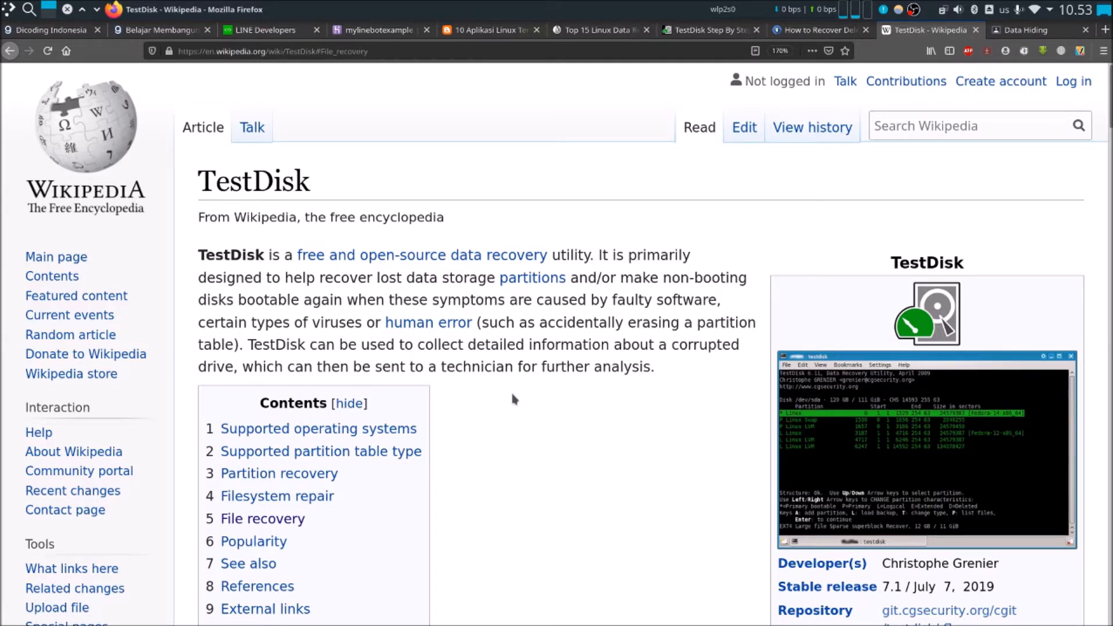
scroll(512, 398, "down", 2)
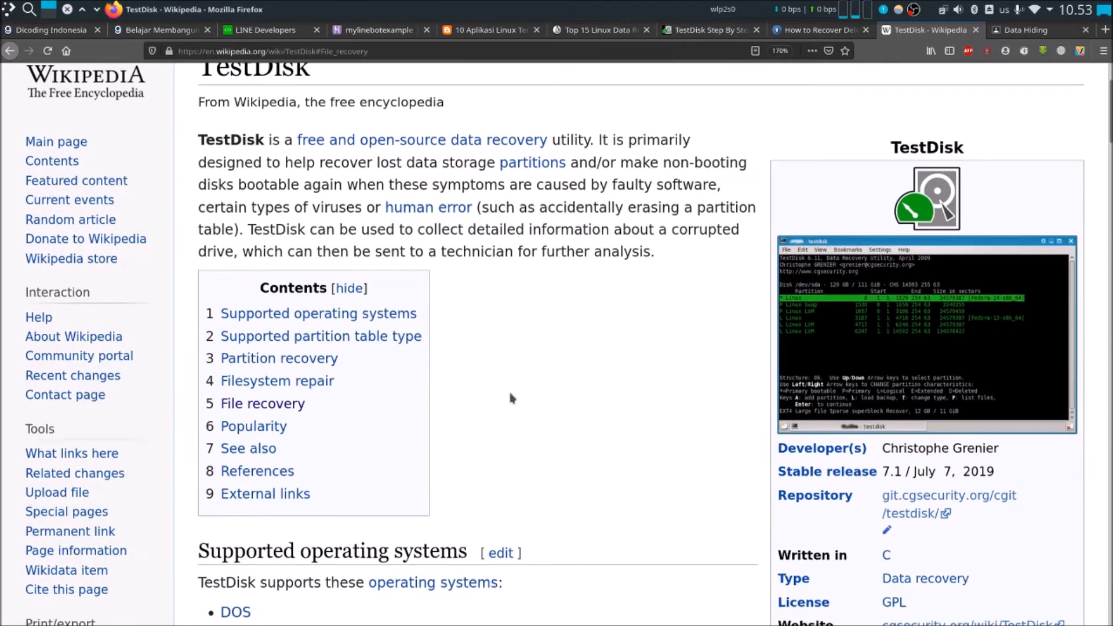
scroll(492, 384, "down", 7)
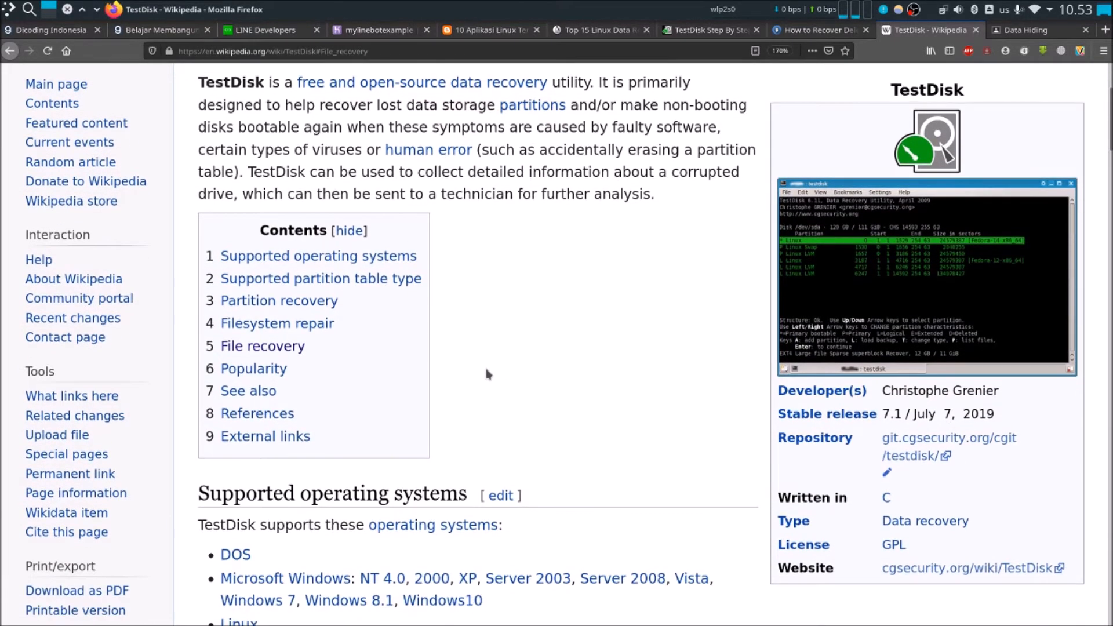
scroll(520, 362, "down", 1)
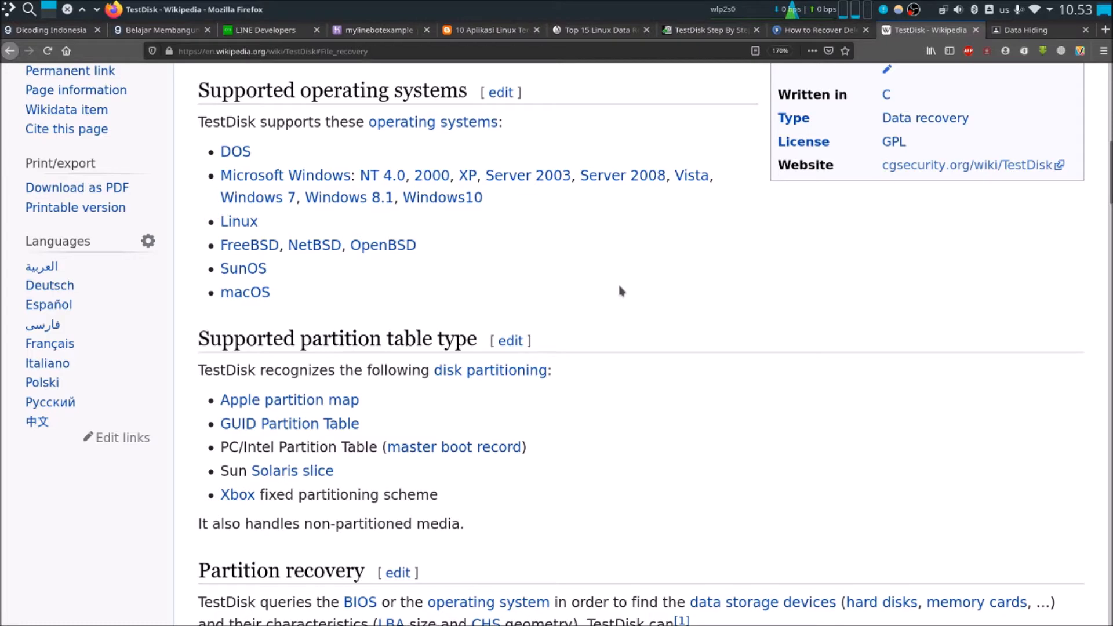
Step: Review the supported partition table types in the TestDisk article, including the preview for GUID Partition Table
scroll(652, 312, "down", 2)
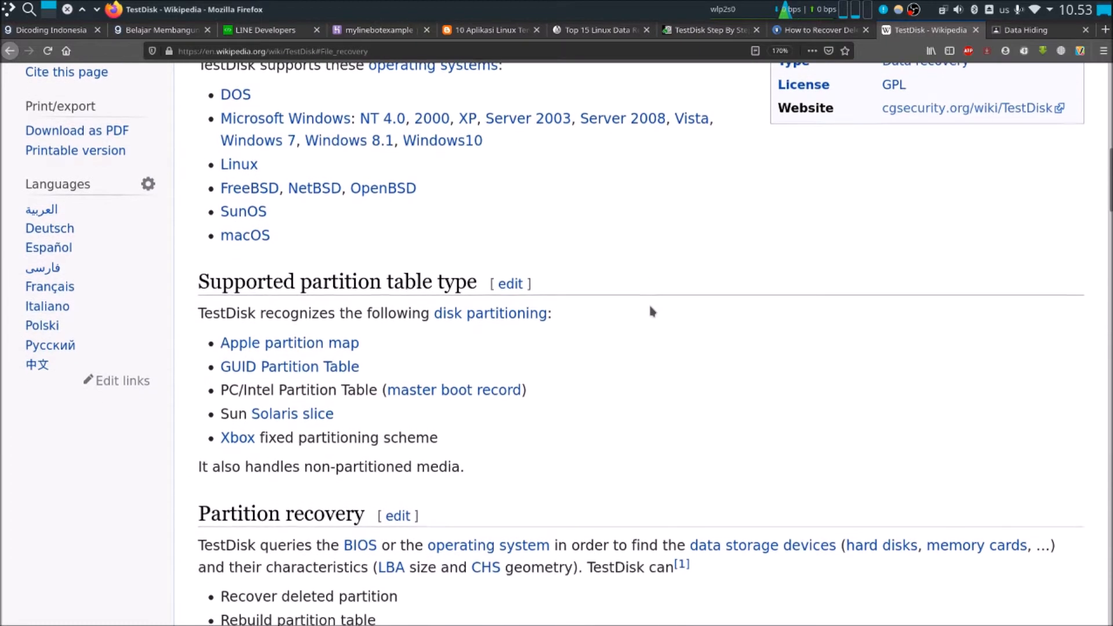
scroll(652, 311, "down", 1)
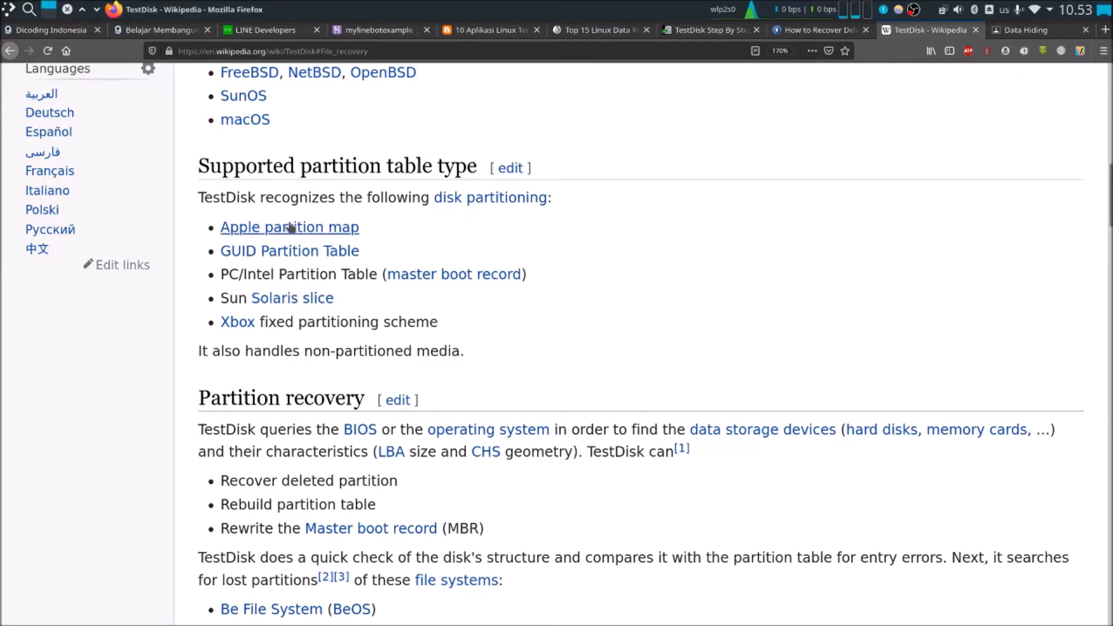
mouse_move(293, 229)
mouse_move(358, 261)
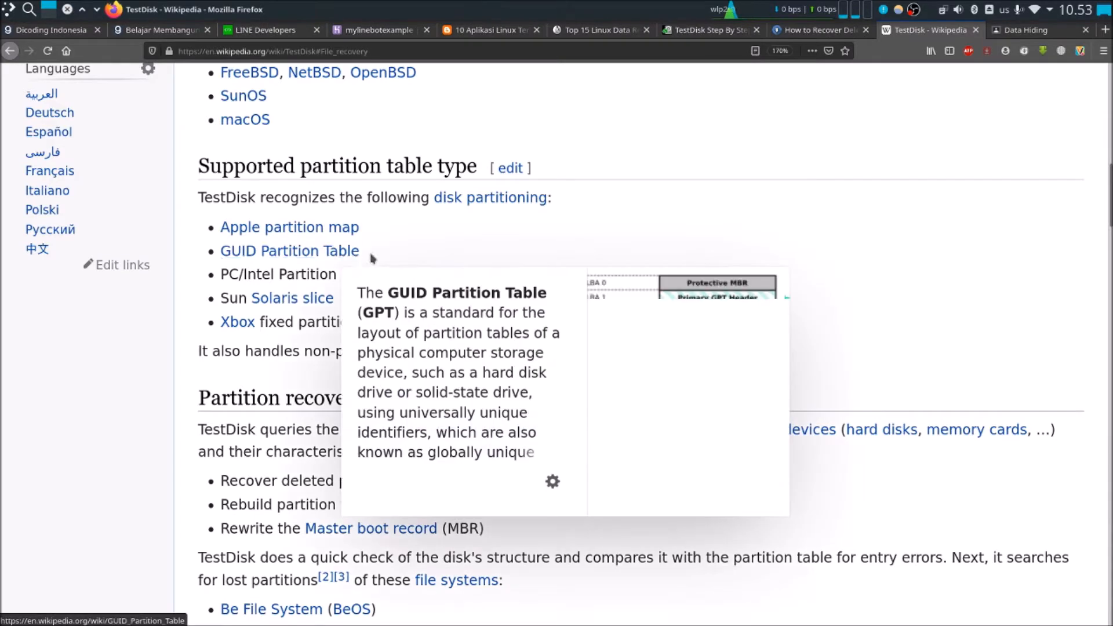
scroll(431, 242, "down", 1)
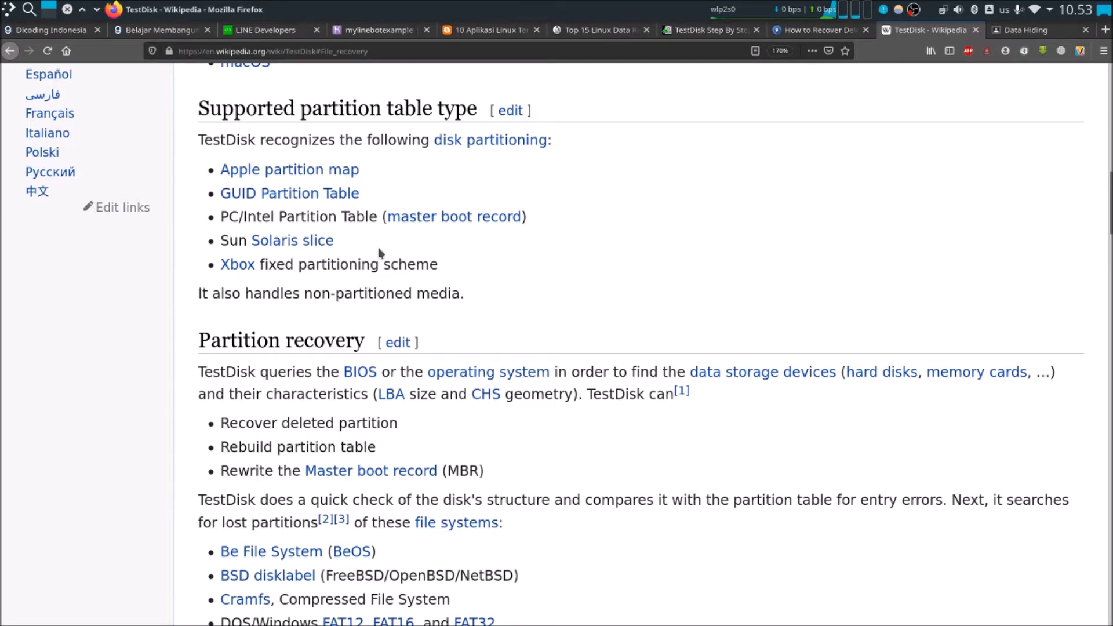
Step: Read the Partition recovery section, covering what TestDisk can recover and how it searches for lost partitions
scroll(506, 248, "down", 3)
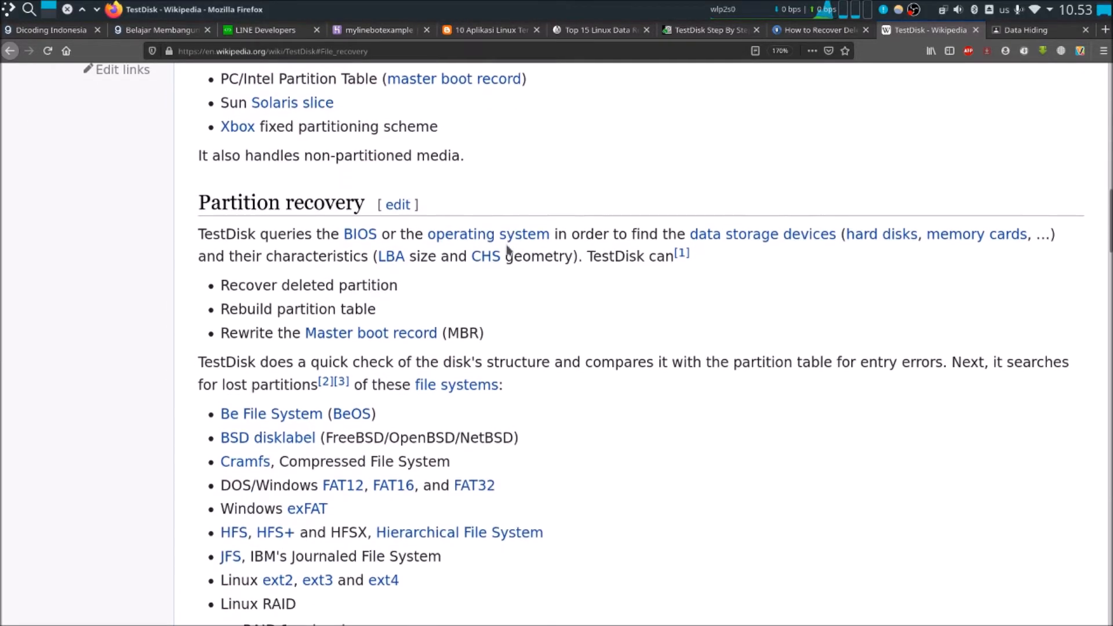
scroll(507, 247, "down", 1)
scroll(536, 246, "down", 1)
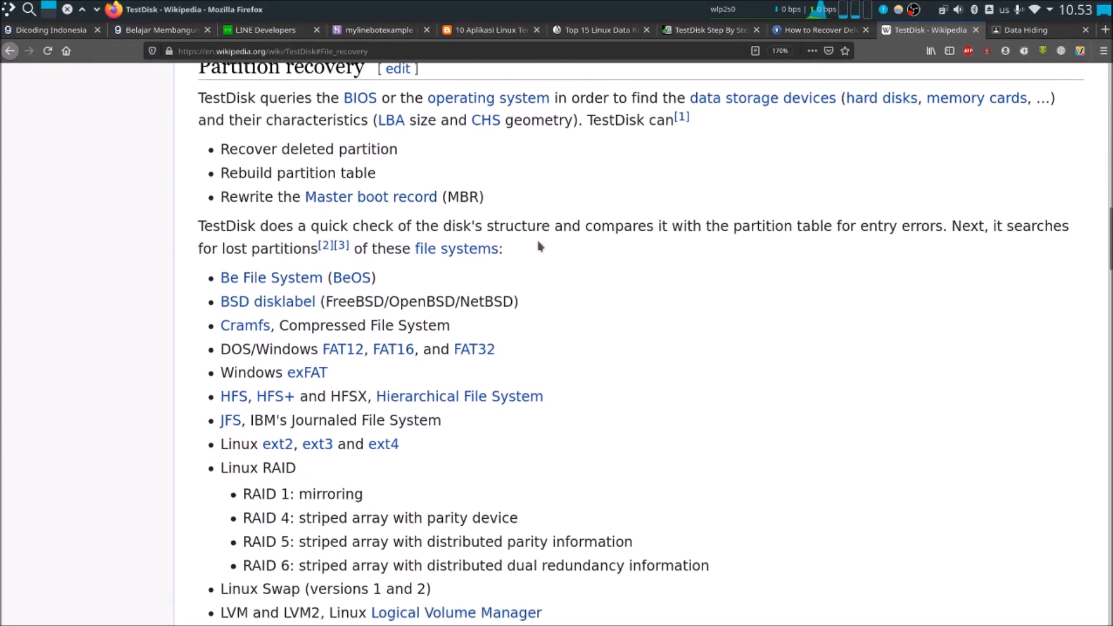
scroll(539, 247, "up", 2)
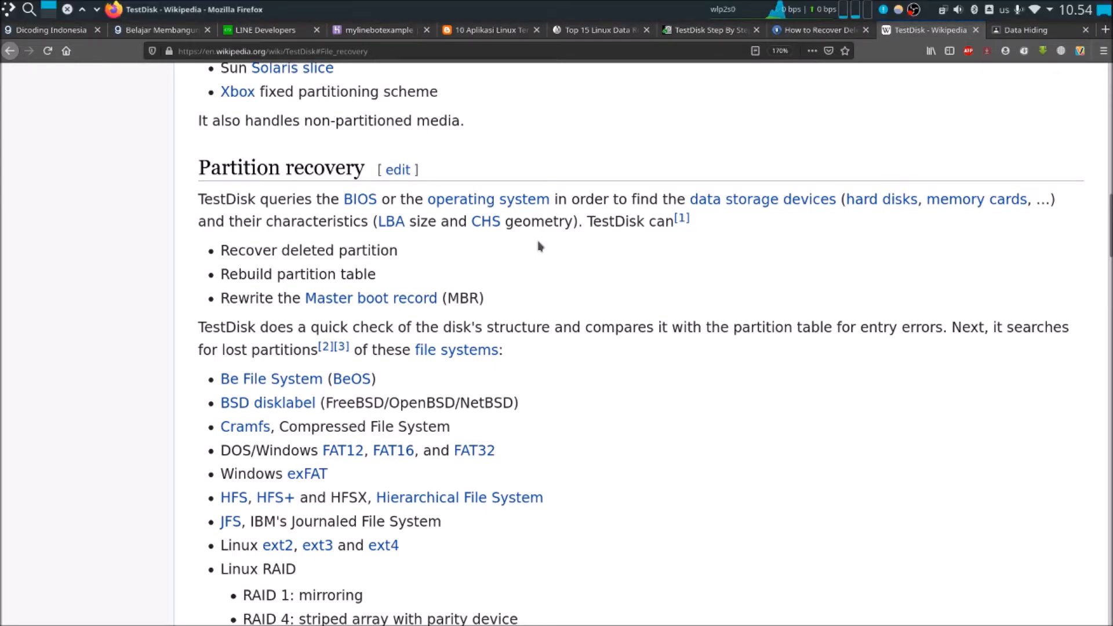
scroll(538, 249, "down", 3)
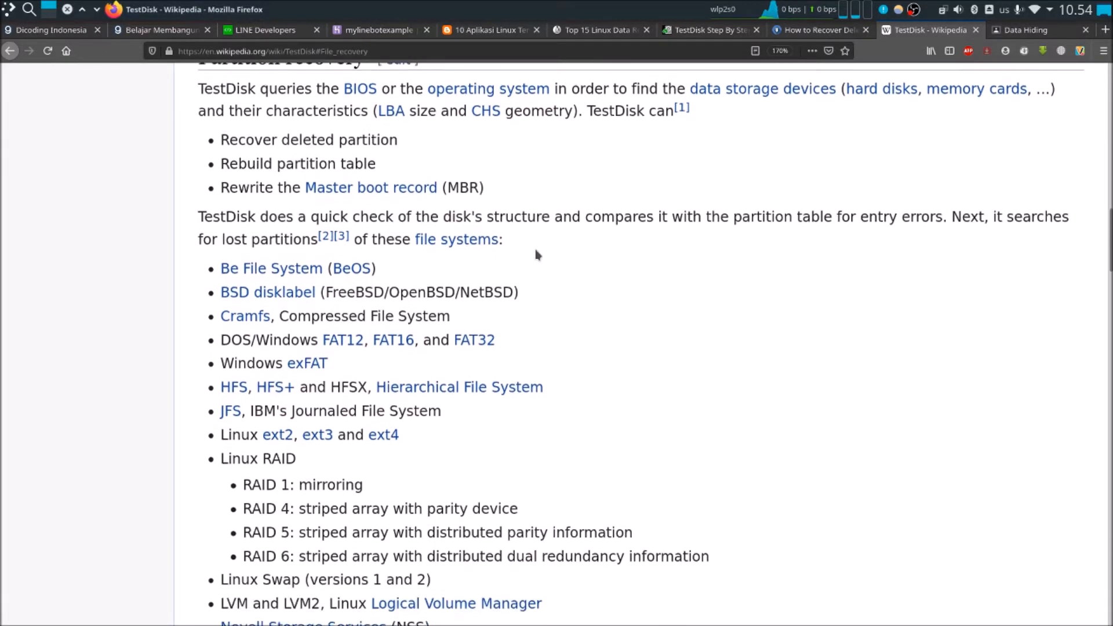
scroll(533, 250, "down", 1)
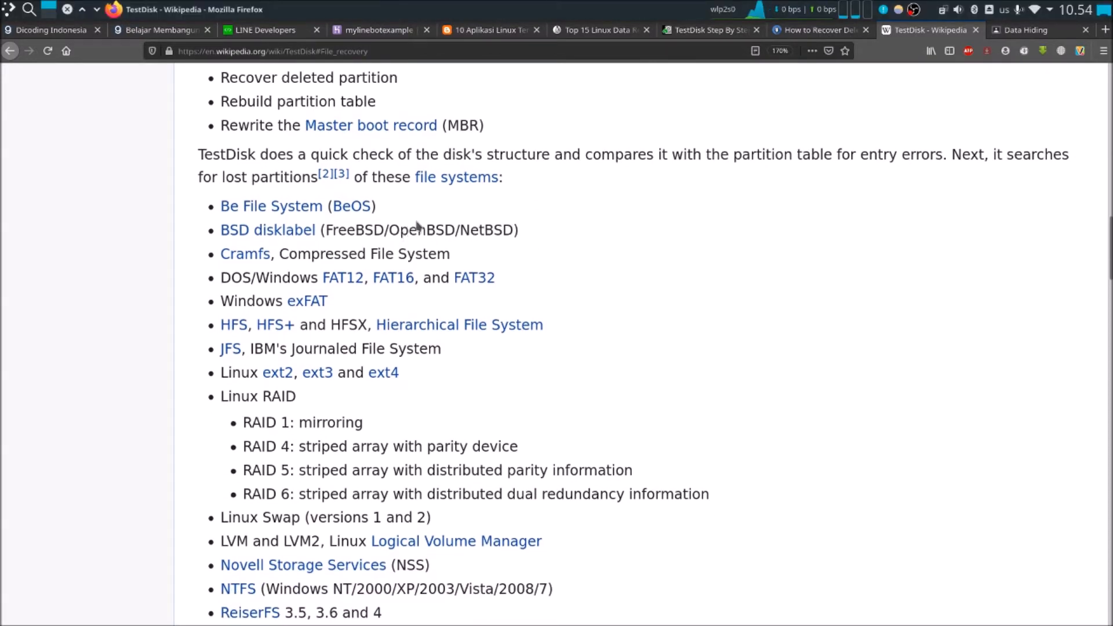
scroll(418, 225, "down", 5)
scroll(418, 220, "up", 6)
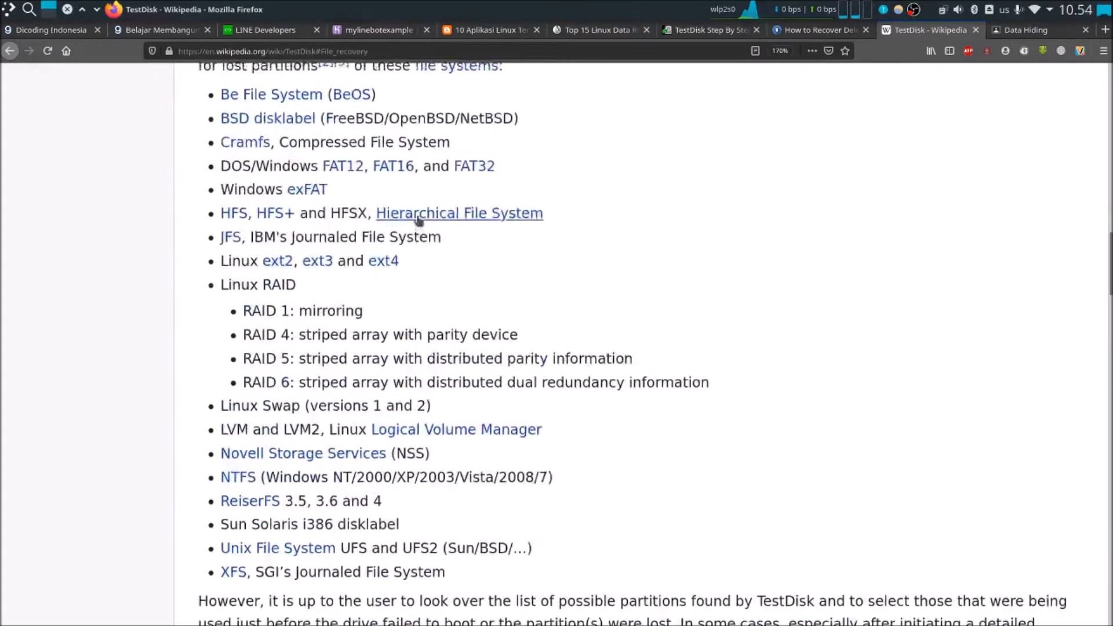
scroll(418, 216, "down", 1)
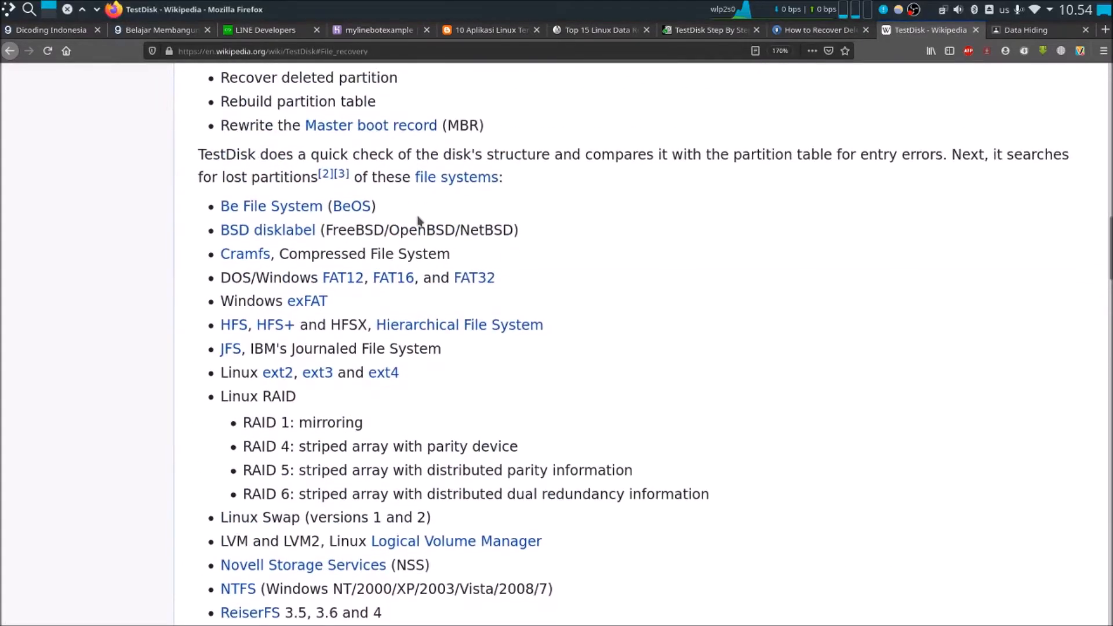
scroll(418, 220, "up", 2)
scroll(418, 220, "down", 2)
scroll(418, 220, "down", 1)
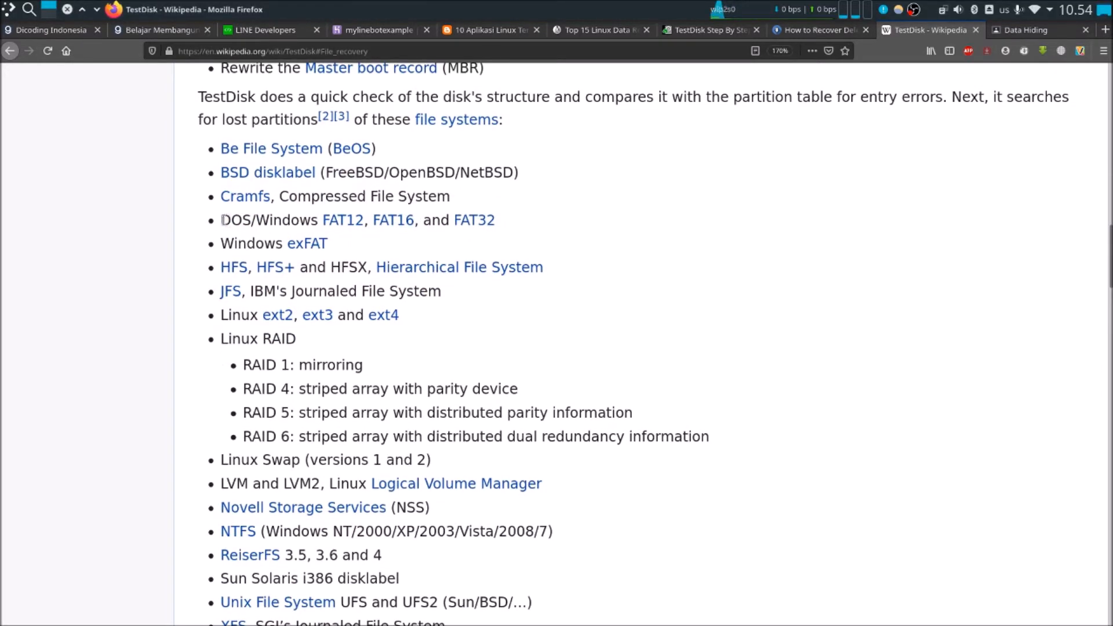
Step: Examine the list of file systems searched for lost partitions, from DOS/Windows FAT12, FAT16 and FAT32 to the Linux formats
left_click_drag(222, 220, 319, 220)
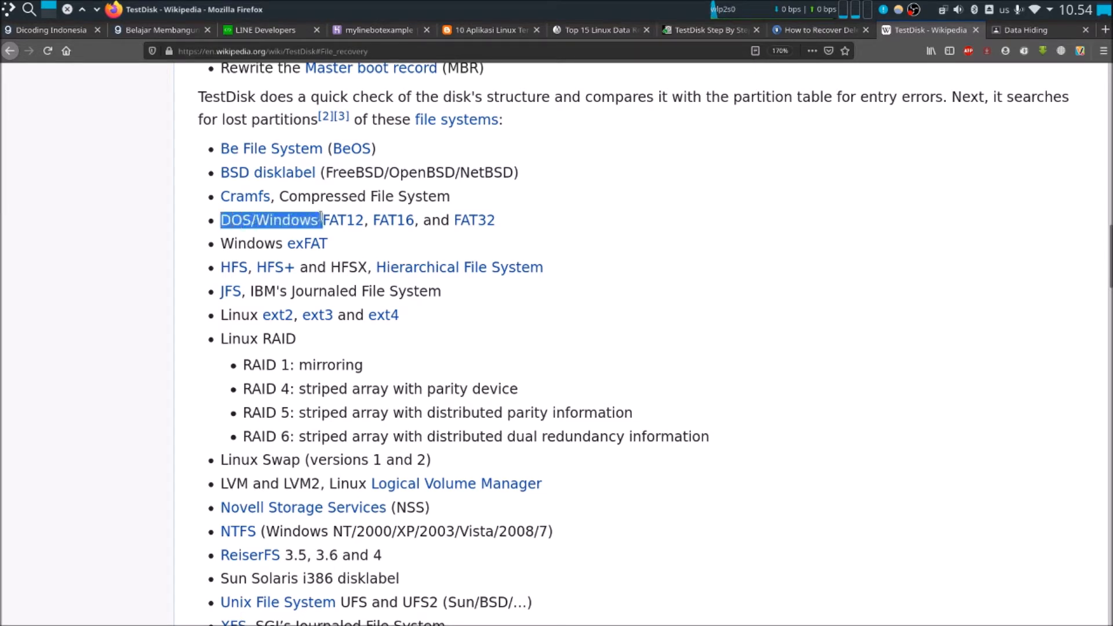
left_click(313, 220)
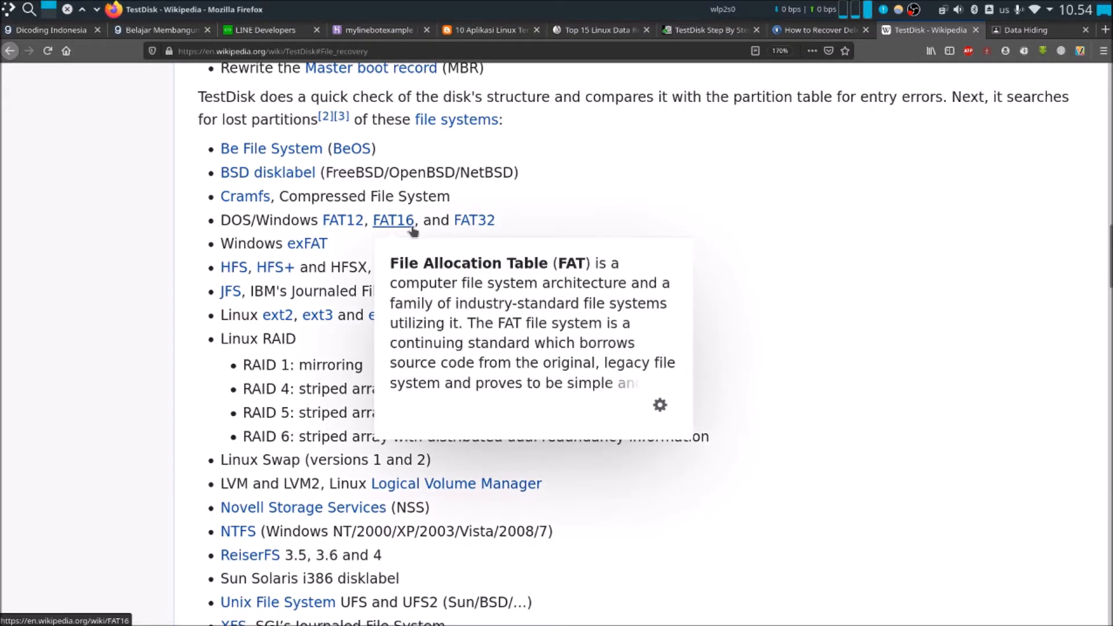
scroll(540, 219, "down", 2)
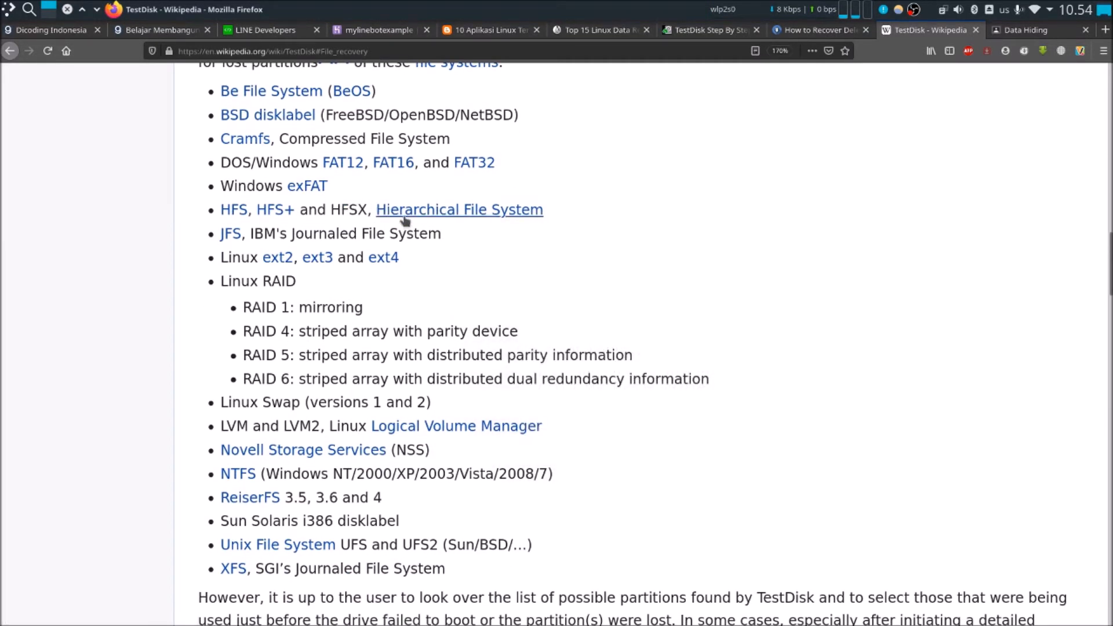
scroll(459, 230, "down", 2)
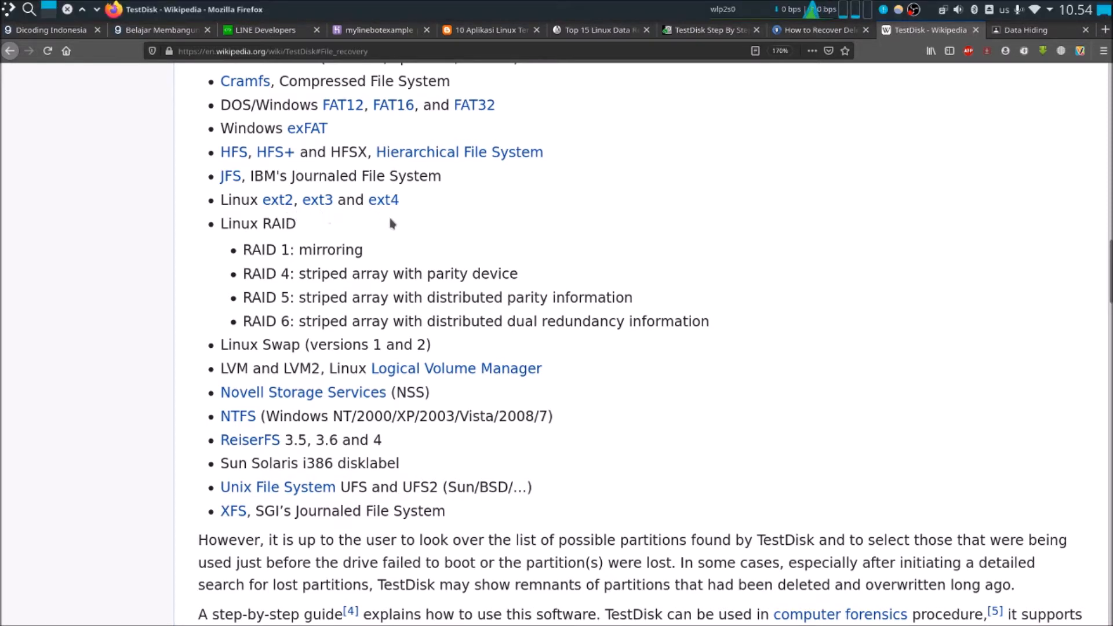
scroll(391, 224, "up", 5)
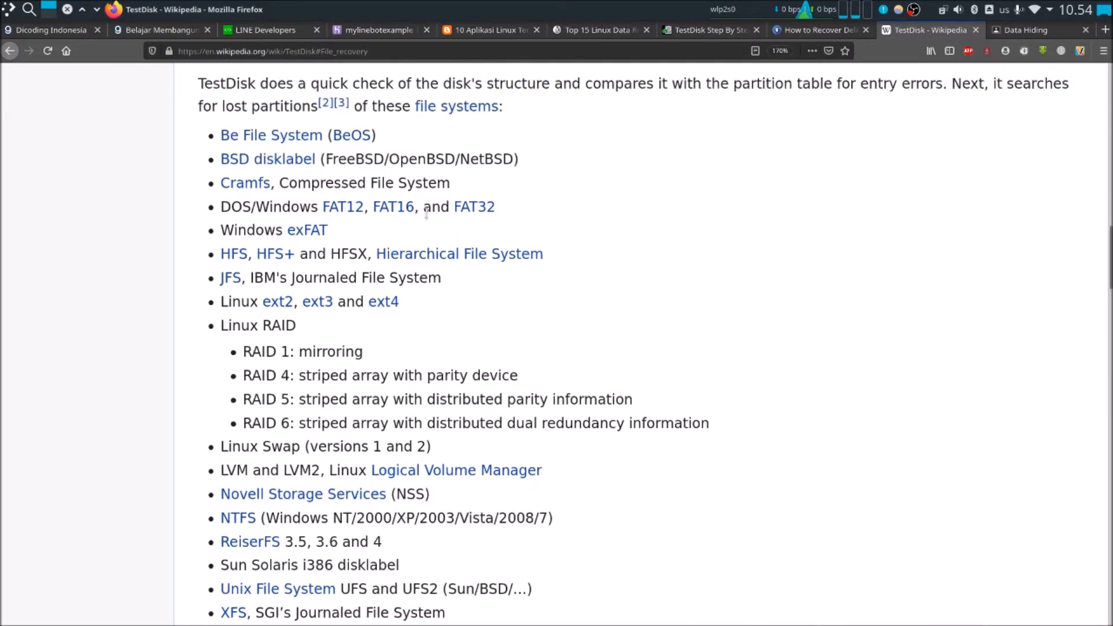
scroll(428, 211, "up", 1)
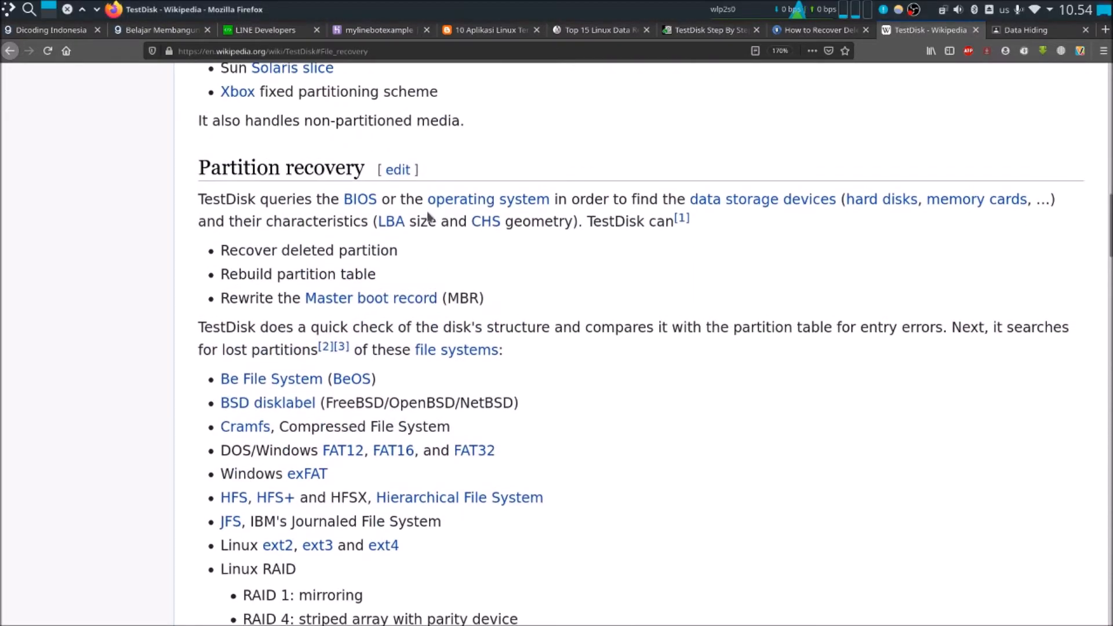
scroll(429, 216, "down", 7)
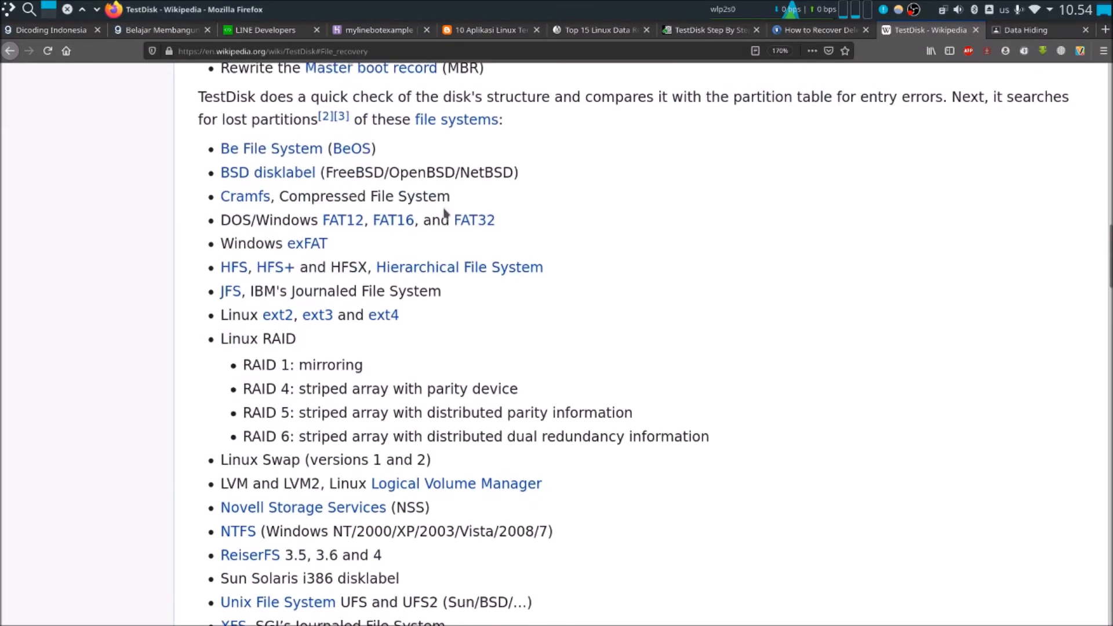
Step: Read the Filesystem repair section on FAT, exFAT, NTFS, ext and HFS+ corruption
scroll(444, 208, "down", 9)
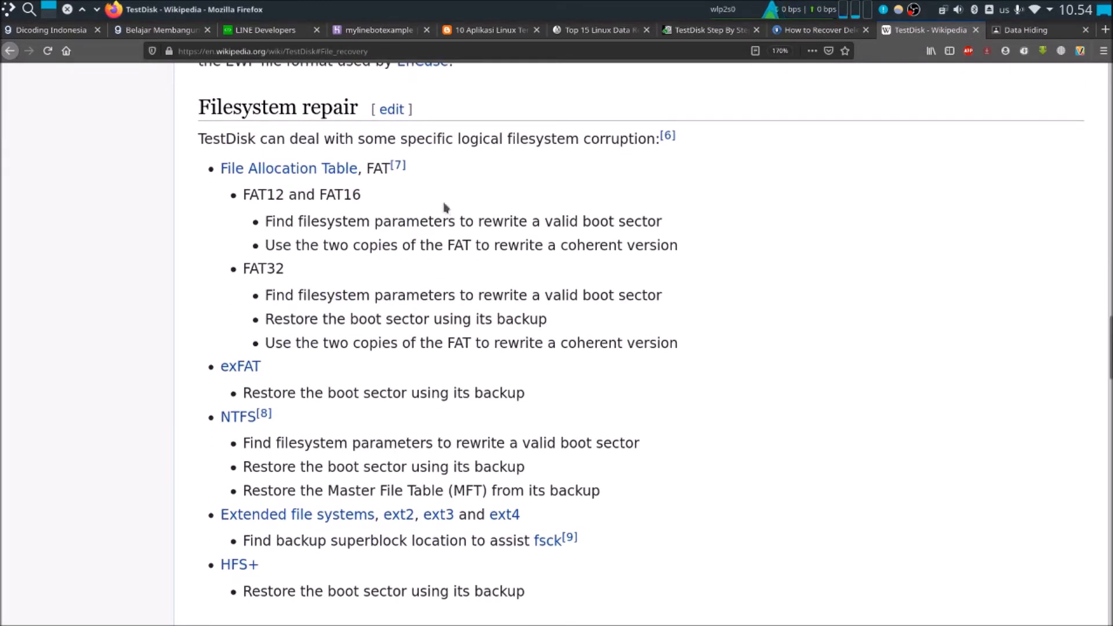
scroll(445, 200, "down", 1)
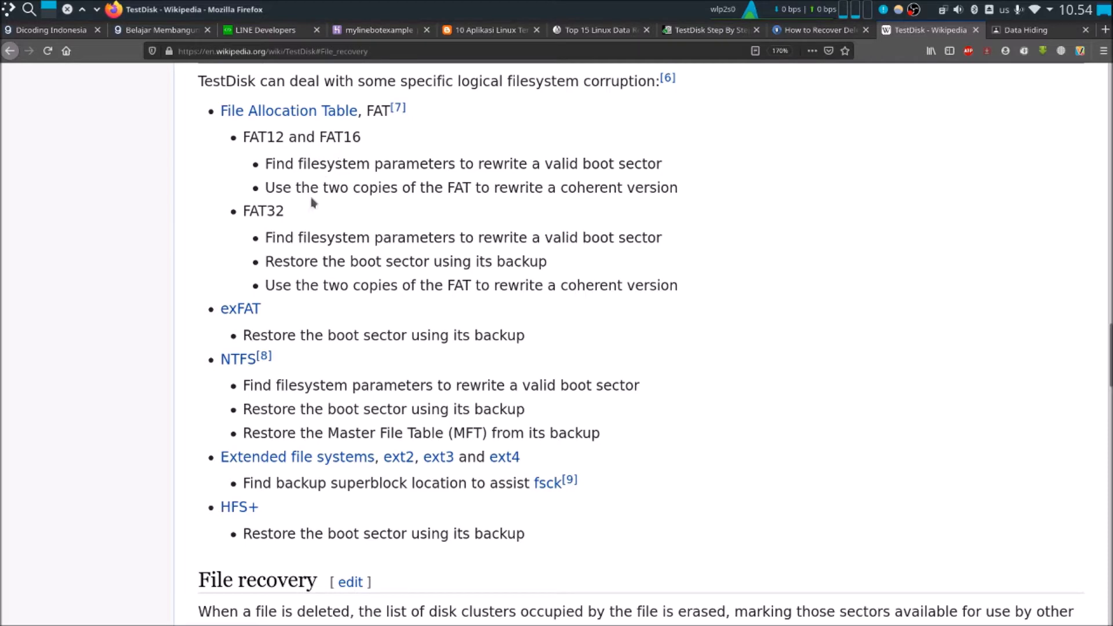
scroll(305, 219, "down", 1)
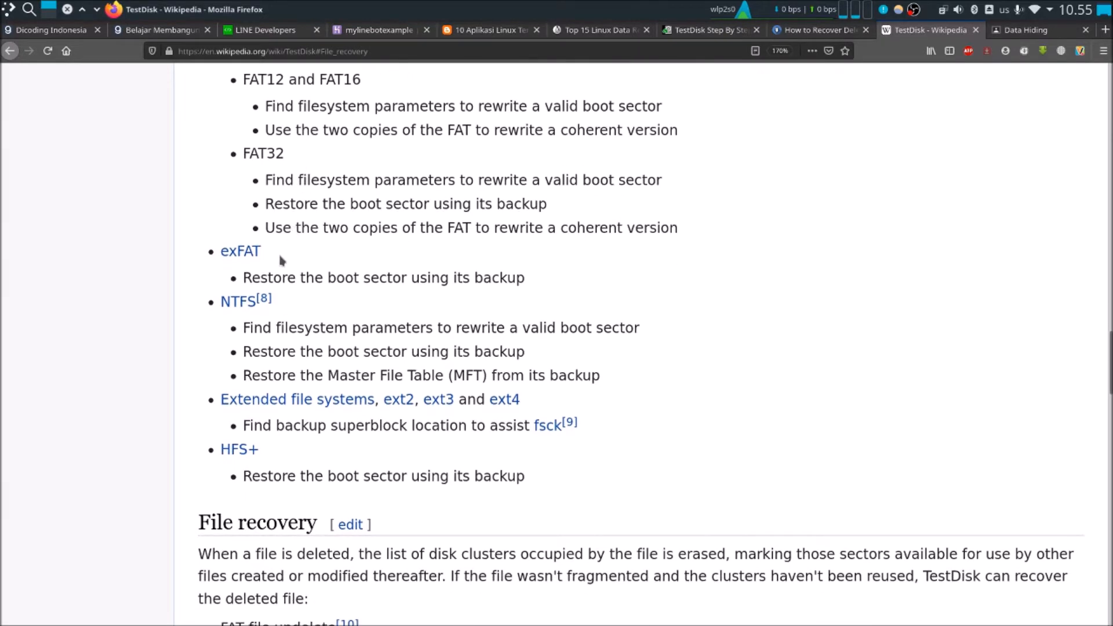
mouse_move(267, 271)
scroll(268, 319, "down", 3)
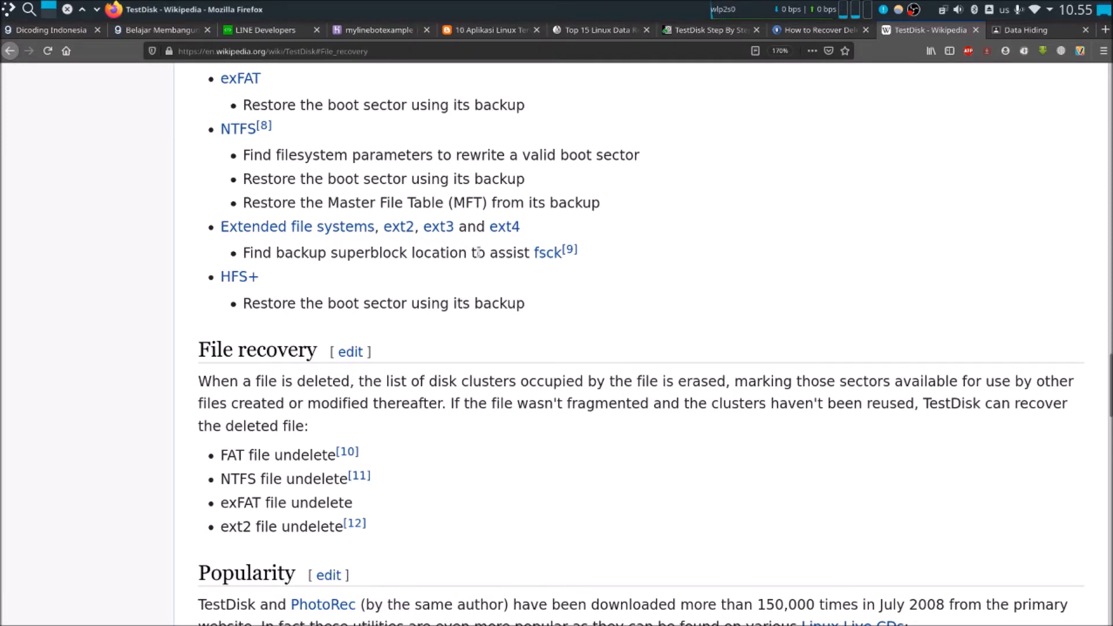
Step: Read the File recovery section, highlighting the FAT, NTFS, exFAT and ext2 undelete entries in turn
scroll(479, 253, "down", 3)
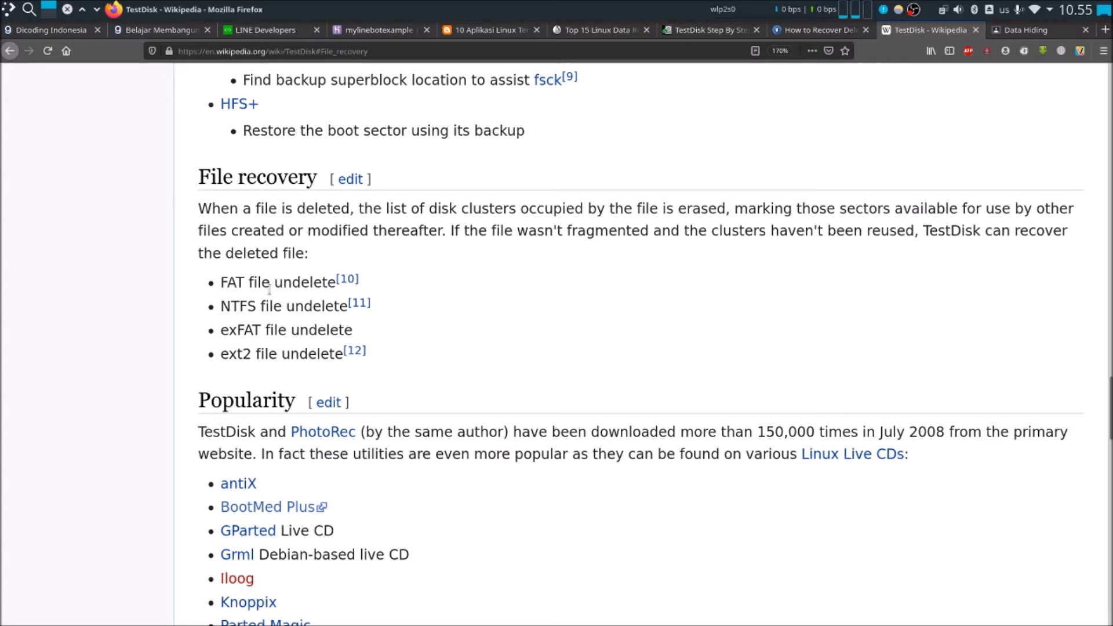
left_click_drag(223, 283, 274, 283)
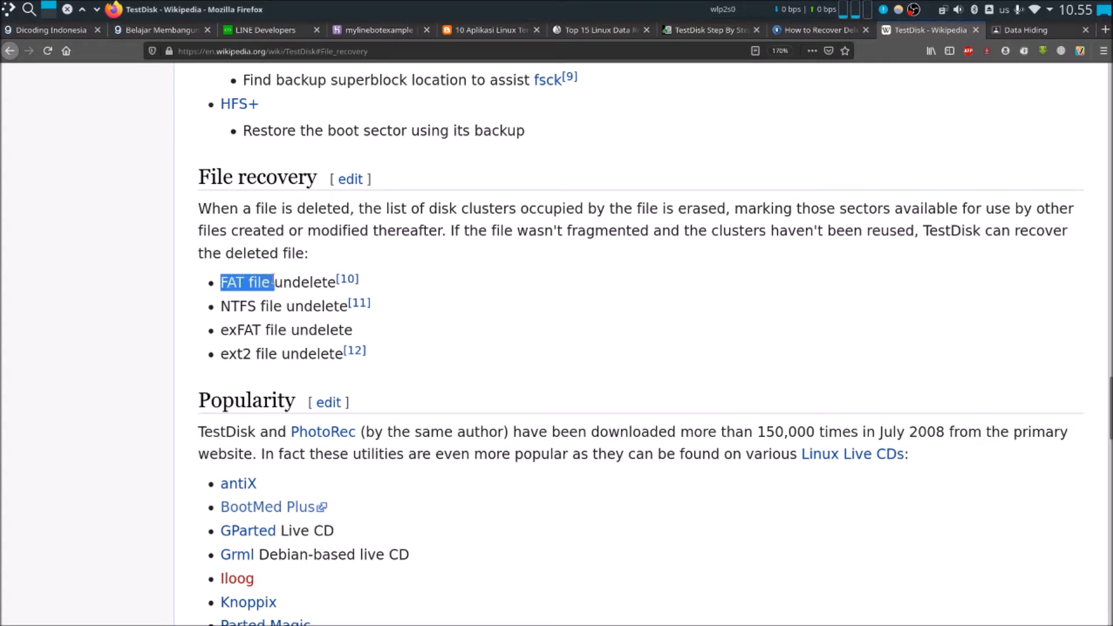
left_click(274, 281)
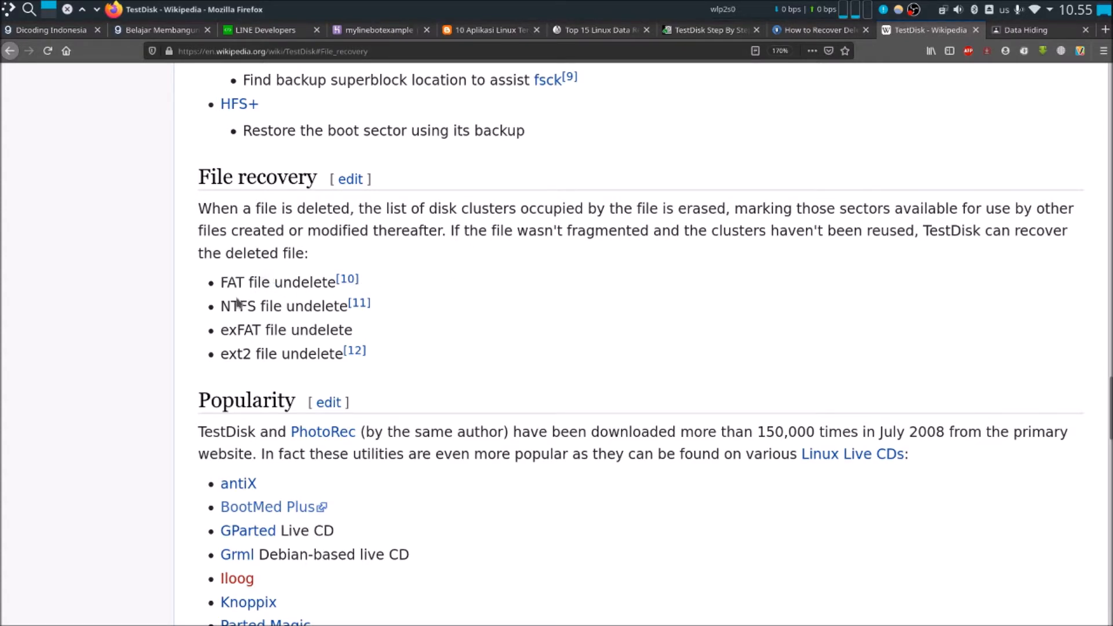
left_click_drag(277, 306, 310, 333)
left_click(226, 332)
left_click(249, 335)
left_click_drag(226, 351, 278, 352)
left_click(276, 335)
scroll(256, 200, "up", 3)
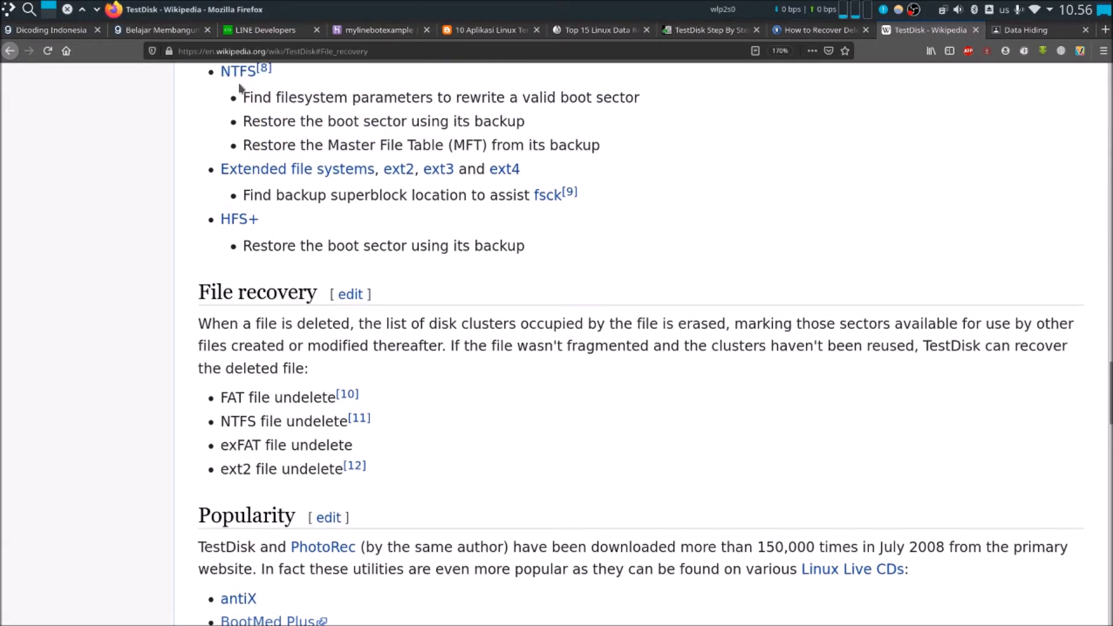
Step: Minimize the browser, show the USB drive's contents in Dolphin, and bring up KDE Partition Manager to view its partition
left_click(98, 10)
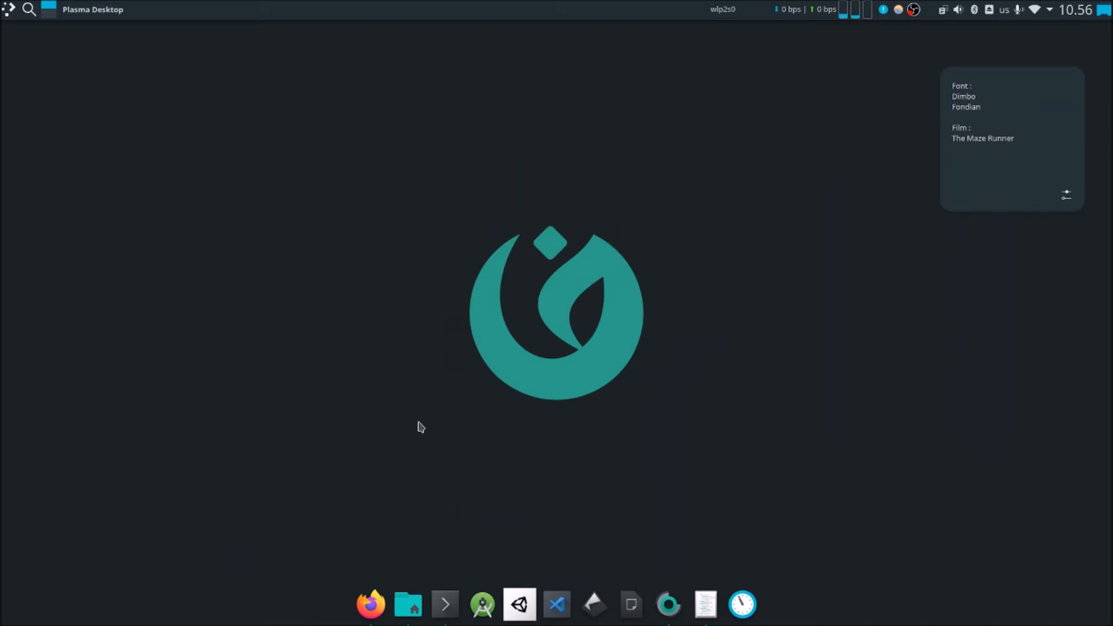
left_click(409, 604)
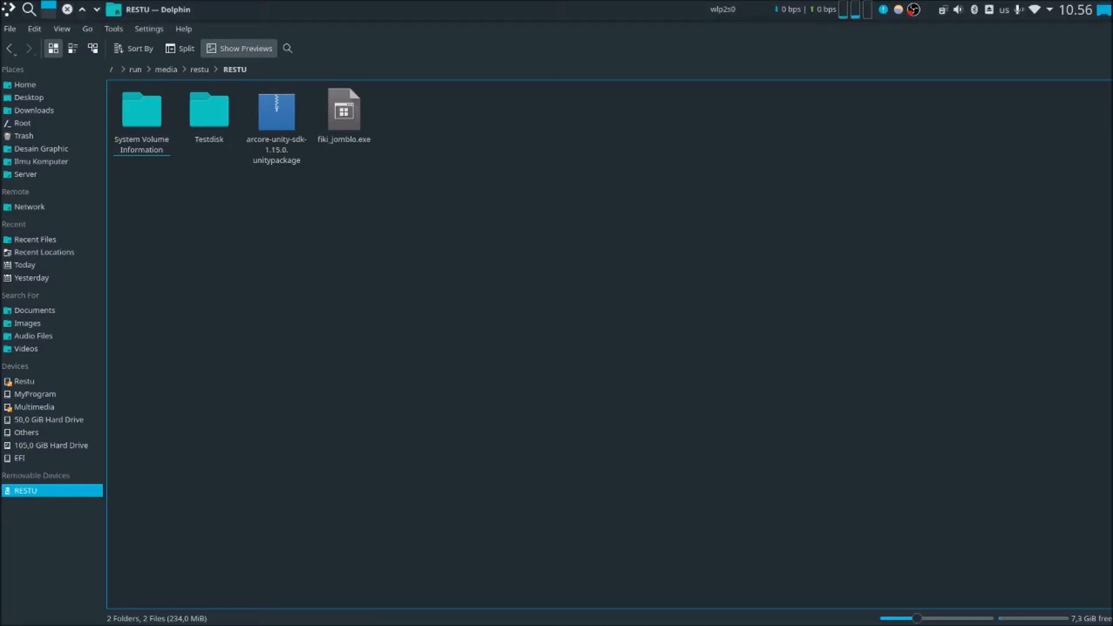
mouse_move(517, 621)
left_click(672, 604)
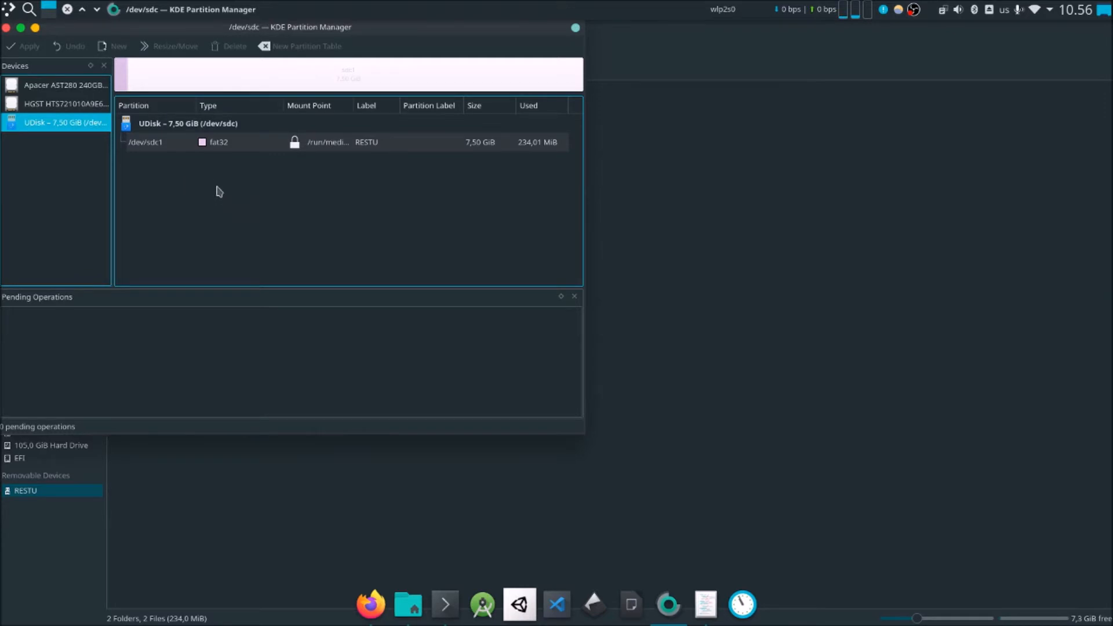
Step: Minimize KDE Partition Manager and create an HTML file named index.html in the USB drive's Testdisk folder
left_click(36, 27)
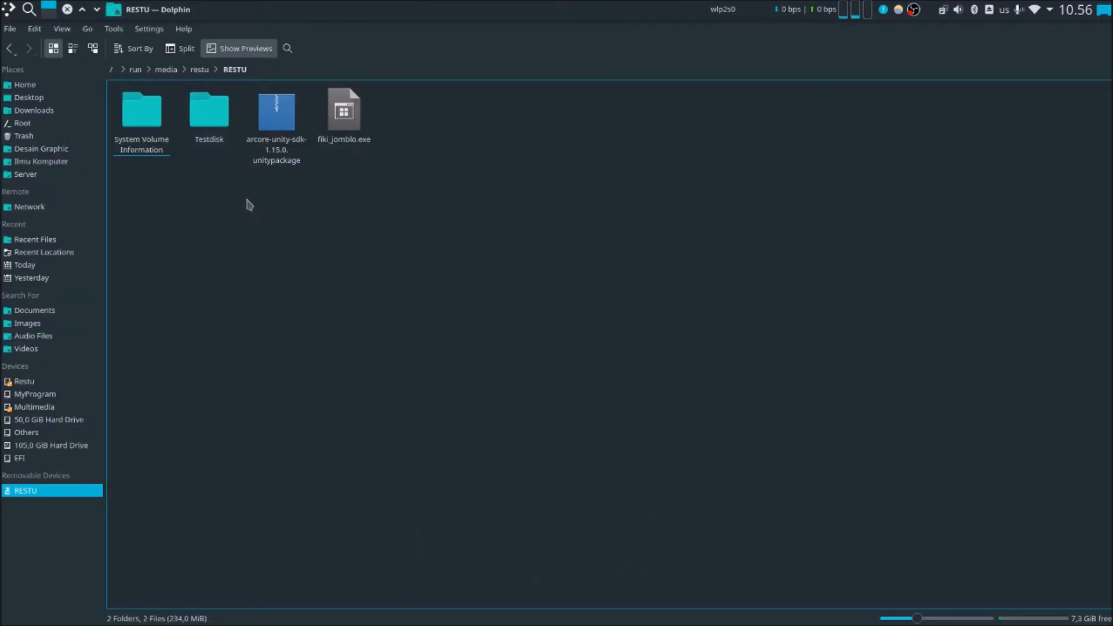
left_click(216, 123)
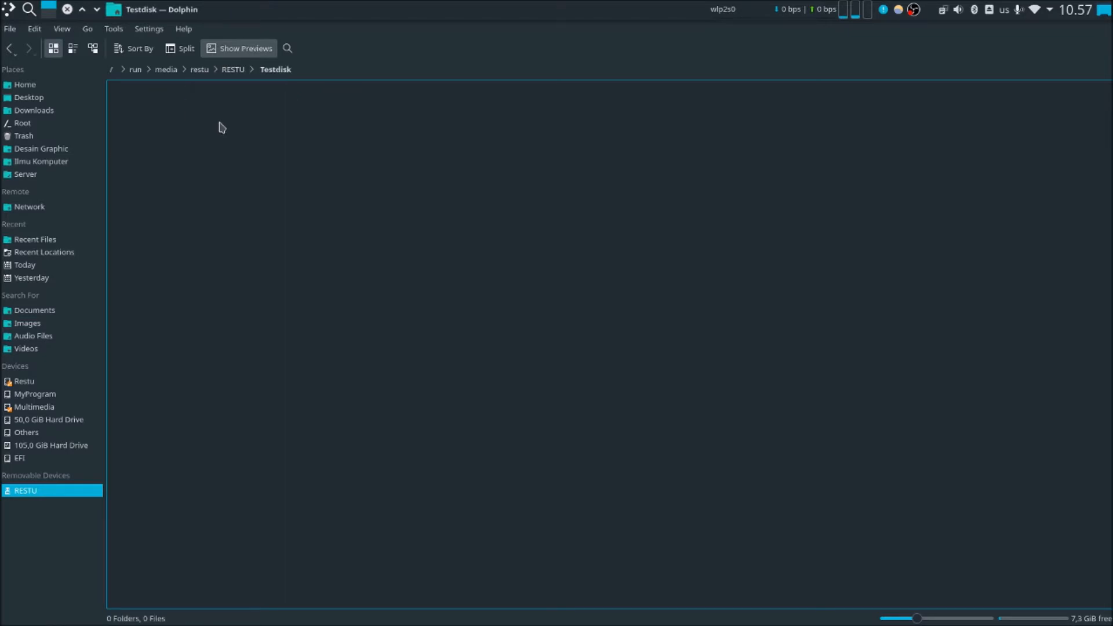
right_click(268, 190)
mouse_move(367, 194)
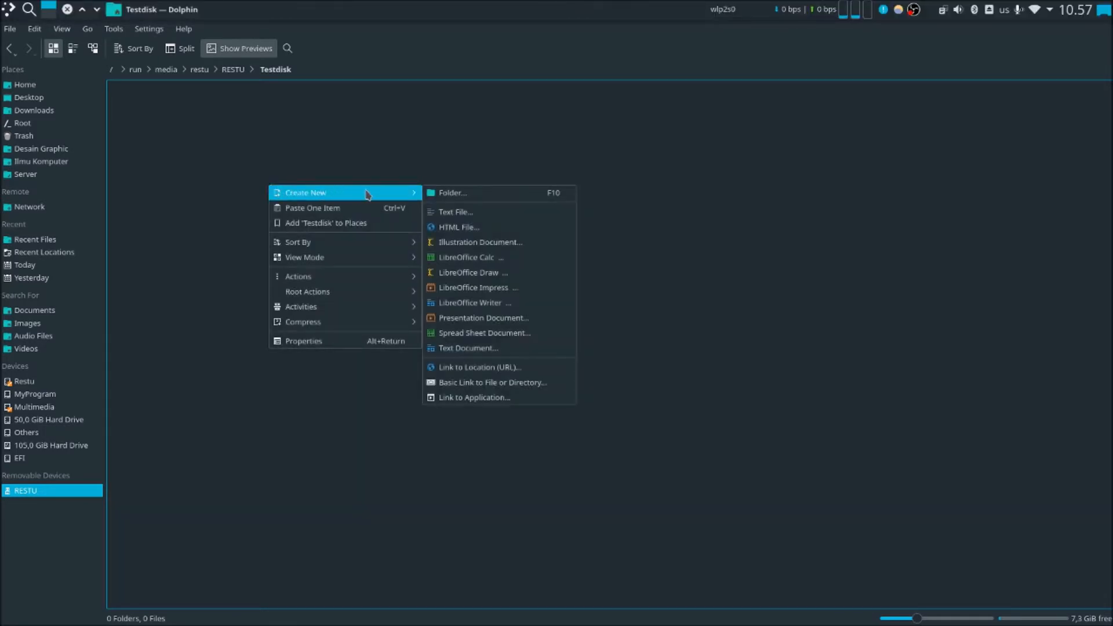
left_click(505, 228)
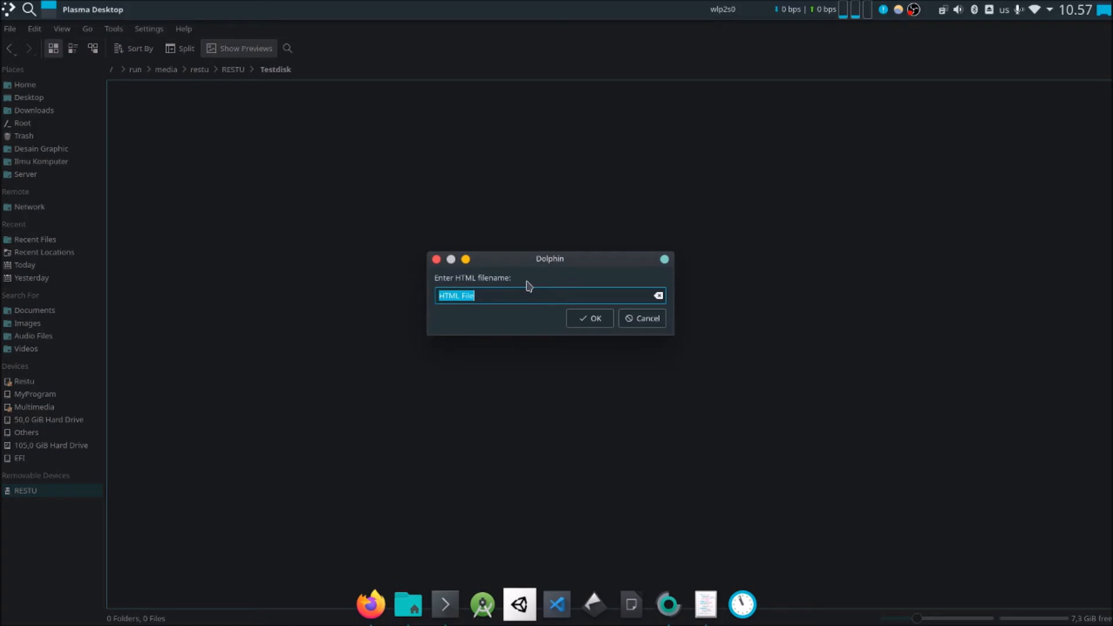
key("BackSpace")
type("index.ht")
key("Return")
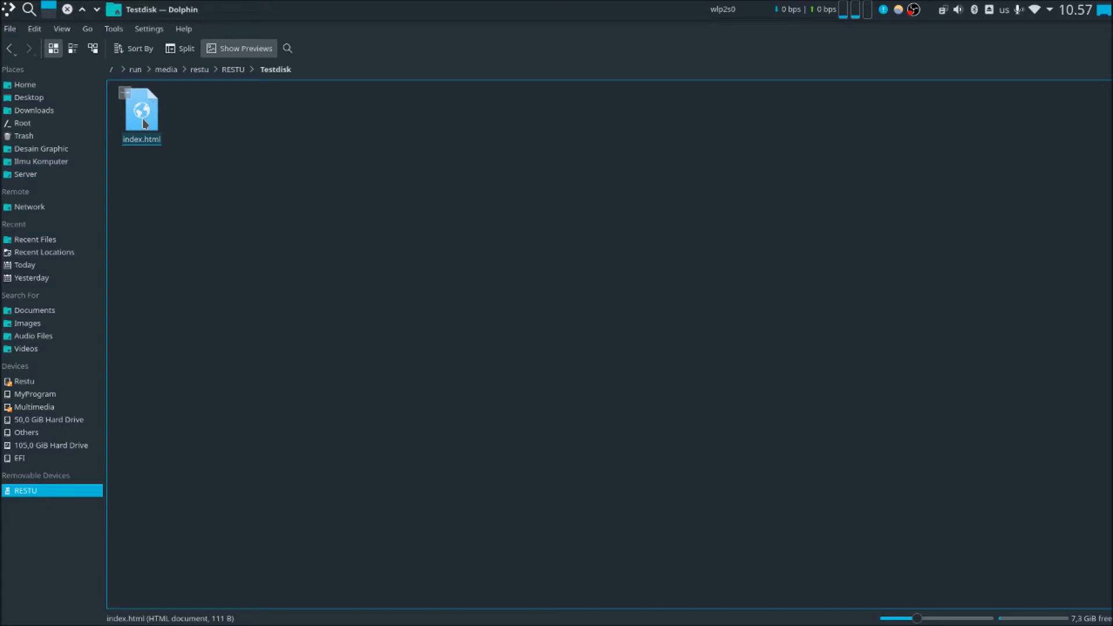
Step: Open index.html in Kate, maximize the window, and enlarge the code text for readability
left_click(144, 123)
right_click(144, 123)
mouse_move(214, 141)
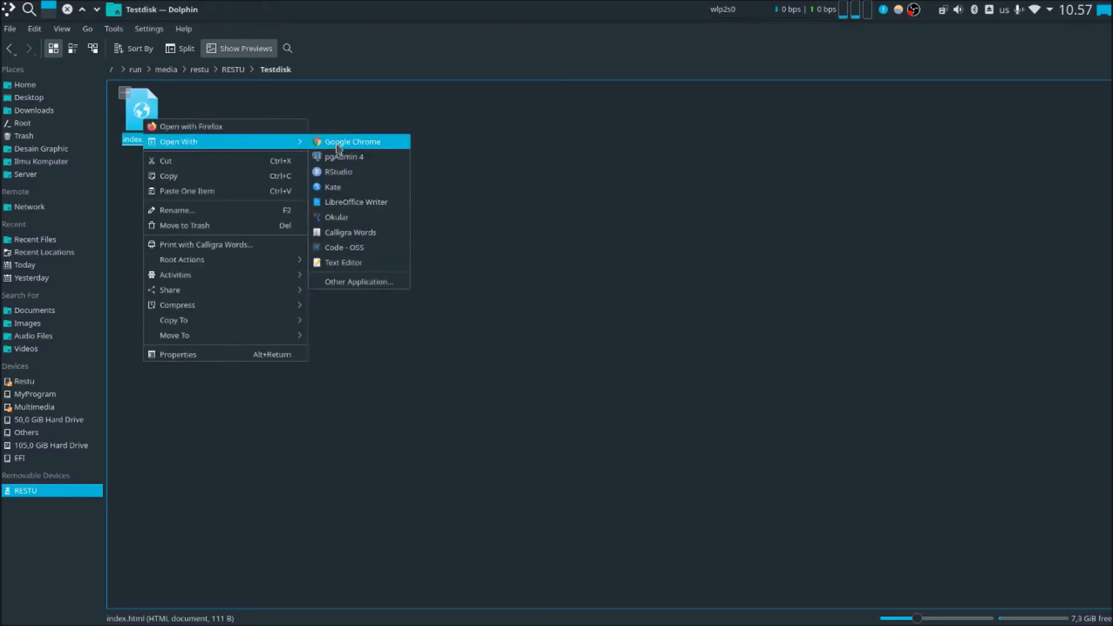
left_click(353, 188)
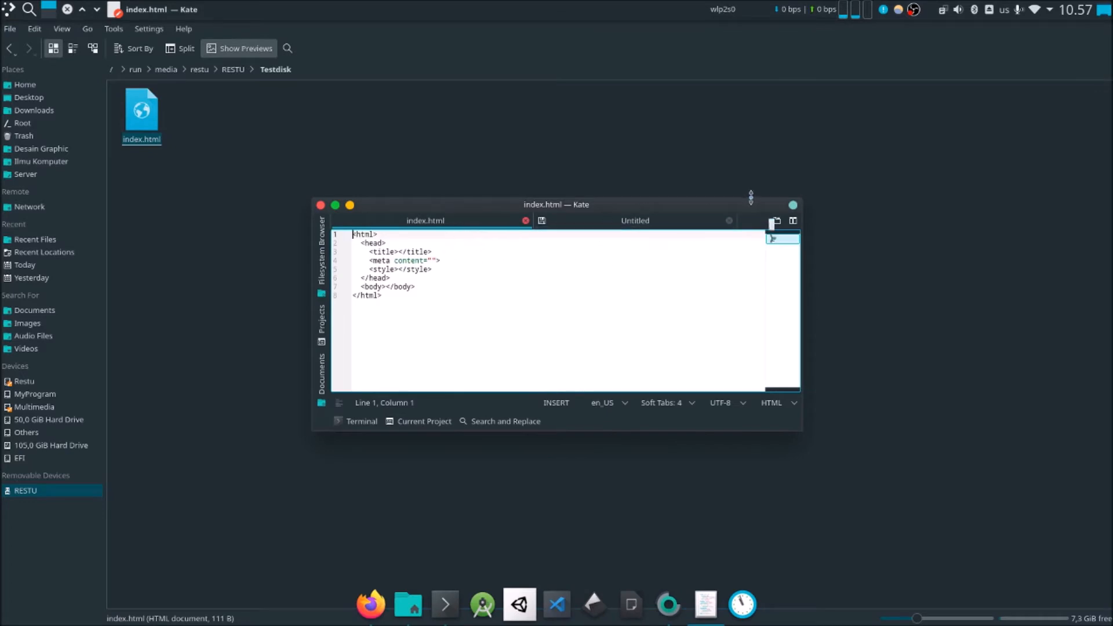
left_click(335, 206)
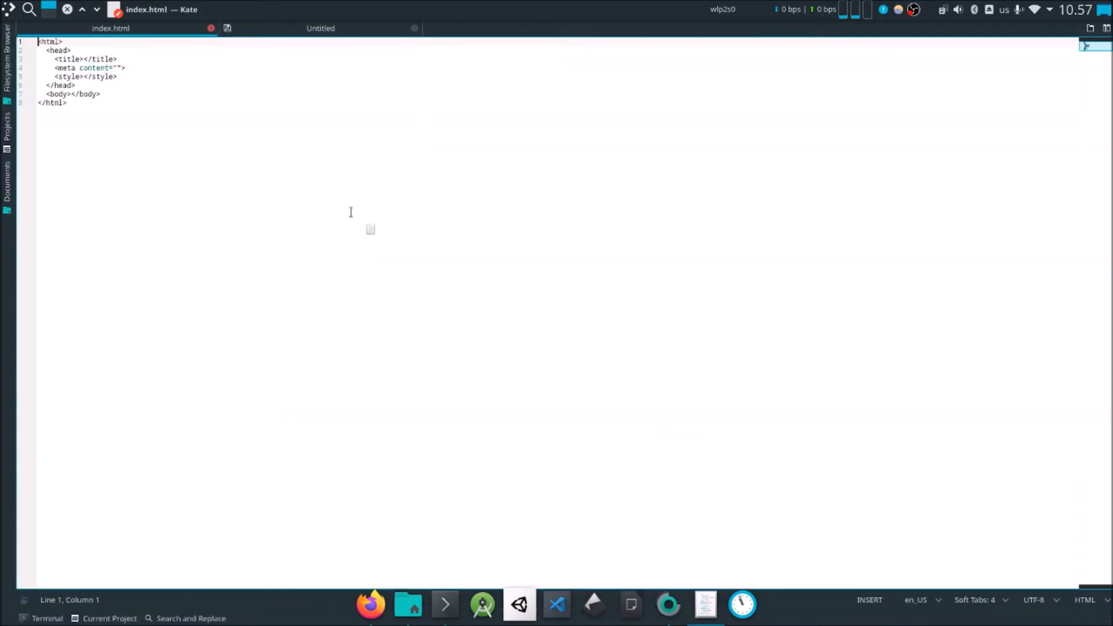
key("ctrl+plus")
key("ctrl+plus")
key("ctrl+plus")
key("ctrl+plus")
key("ctrl+plus")
key("ctrl+plus")
key("ctrl+plus")
key("ctrl+plus")
key("ctrl+plus")
key("ctrl+plus")
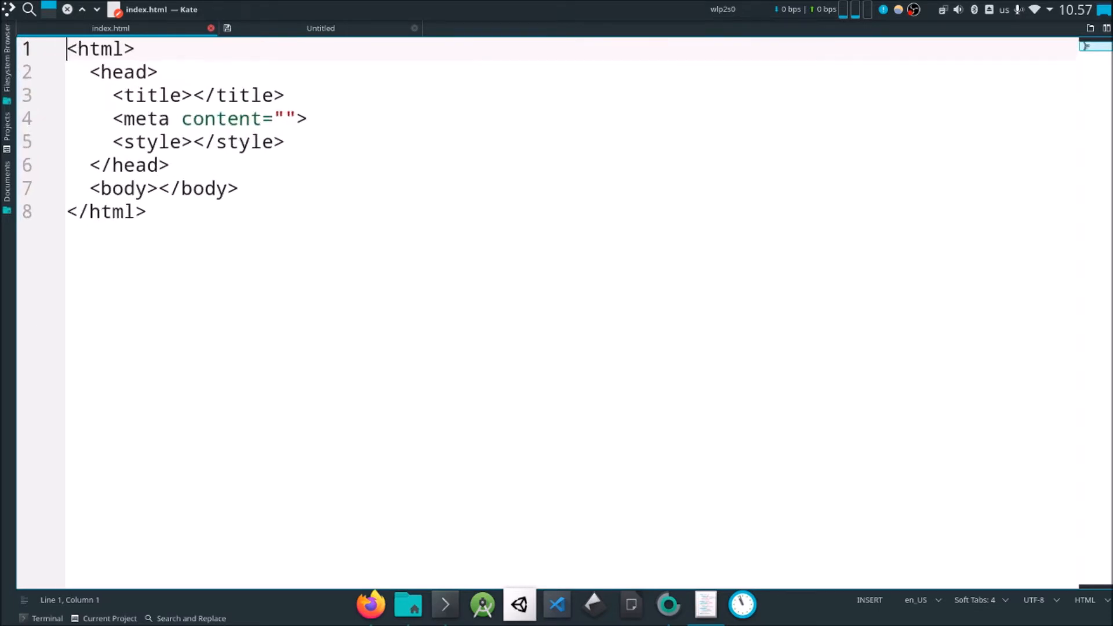
key("ctrl+plus")
key("ctrl+plus")
key("ctrl+plus")
key("ctrl+plus")
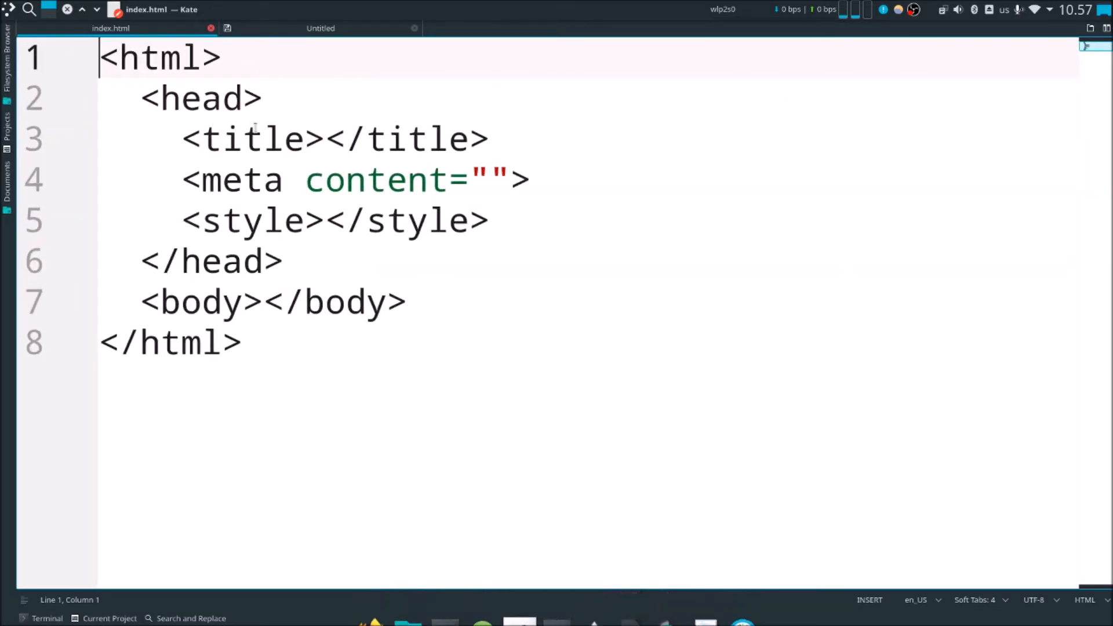
Step: Add "Hello World!" inside the body element, save index.html, and close Kate, discarding the Untitled document
left_click(267, 301)
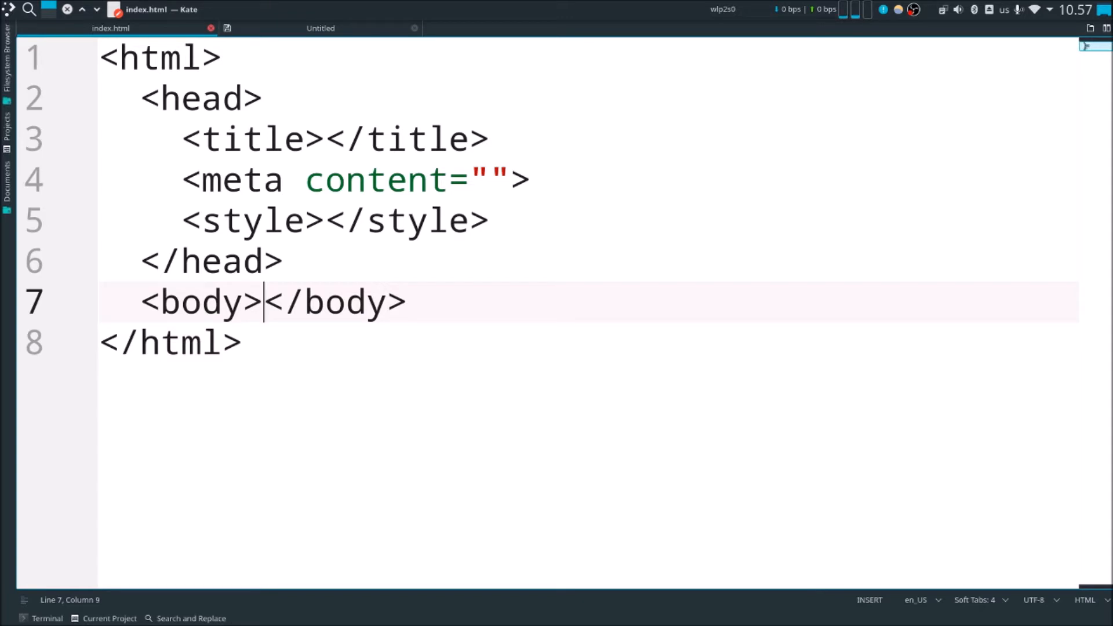
type("Hello World")
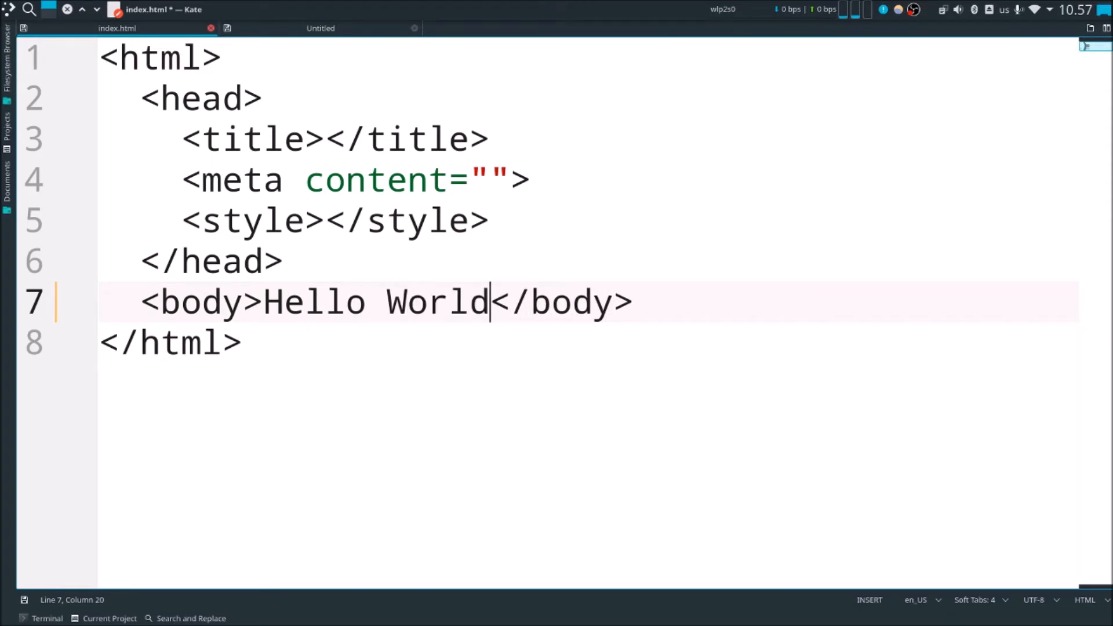
type("!")
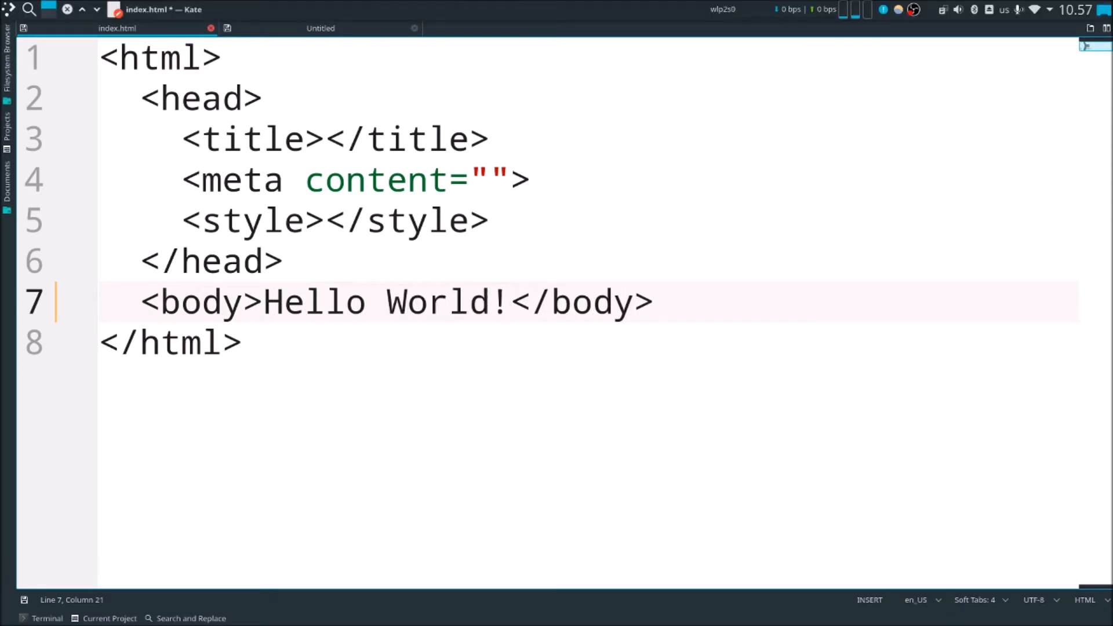
key("ctrl+s")
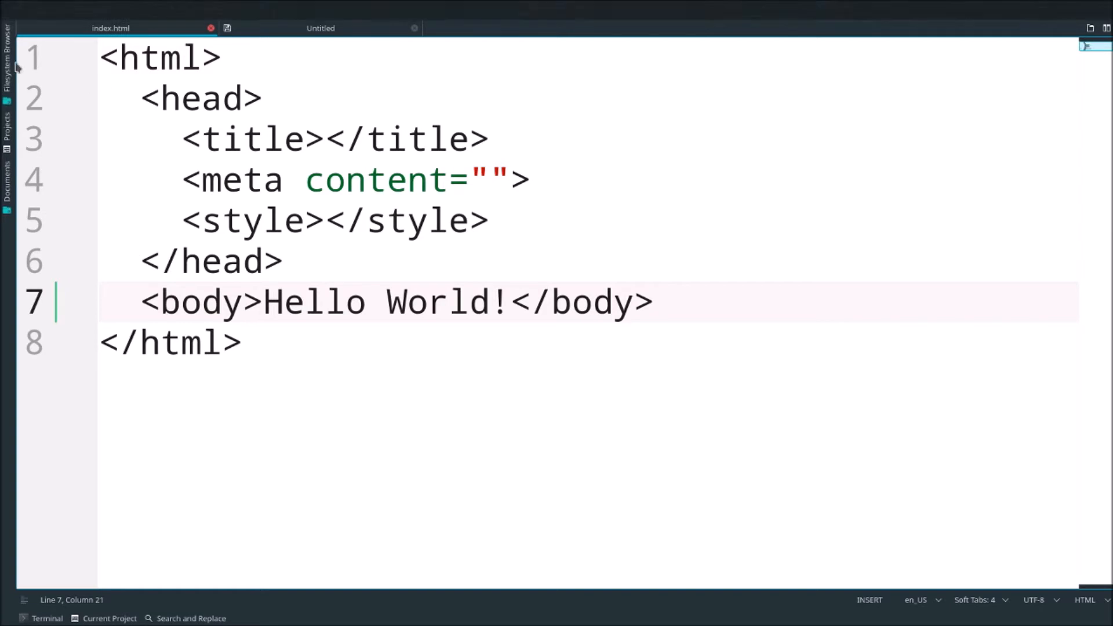
left_click(67, 9)
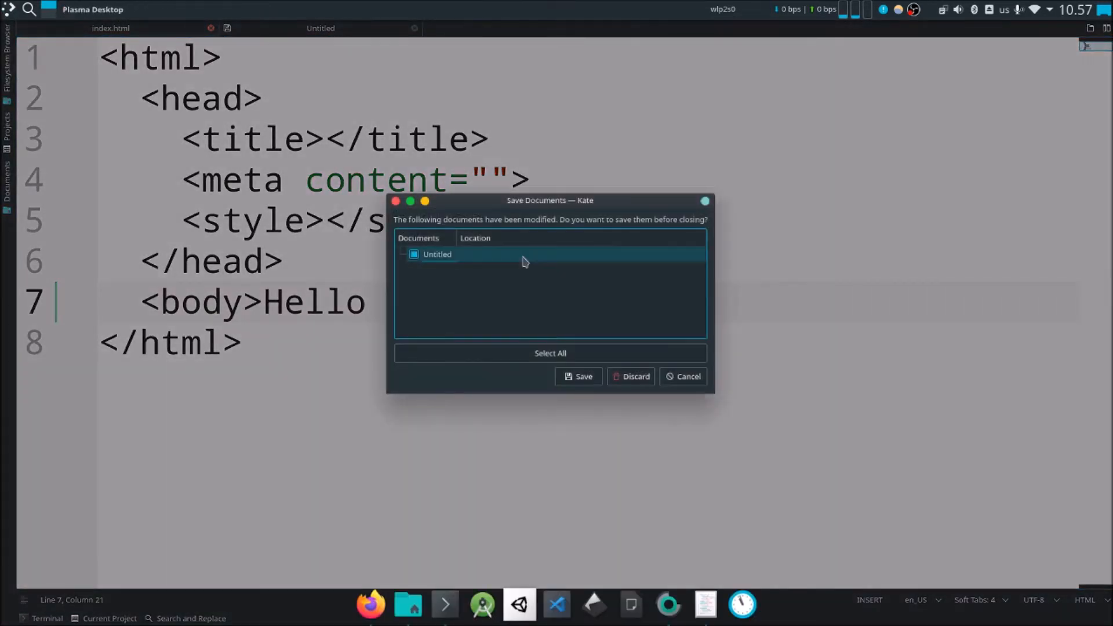
left_click(629, 381)
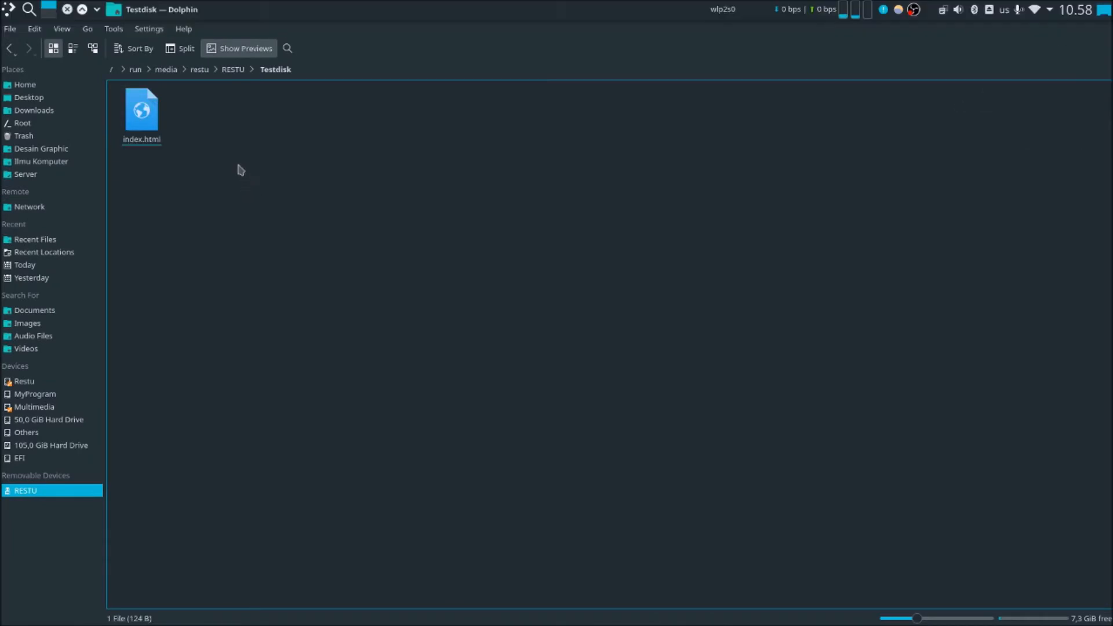
Step: Duplicate index.html within the Testdisk folder, naming the copy index2.html
left_click(149, 126)
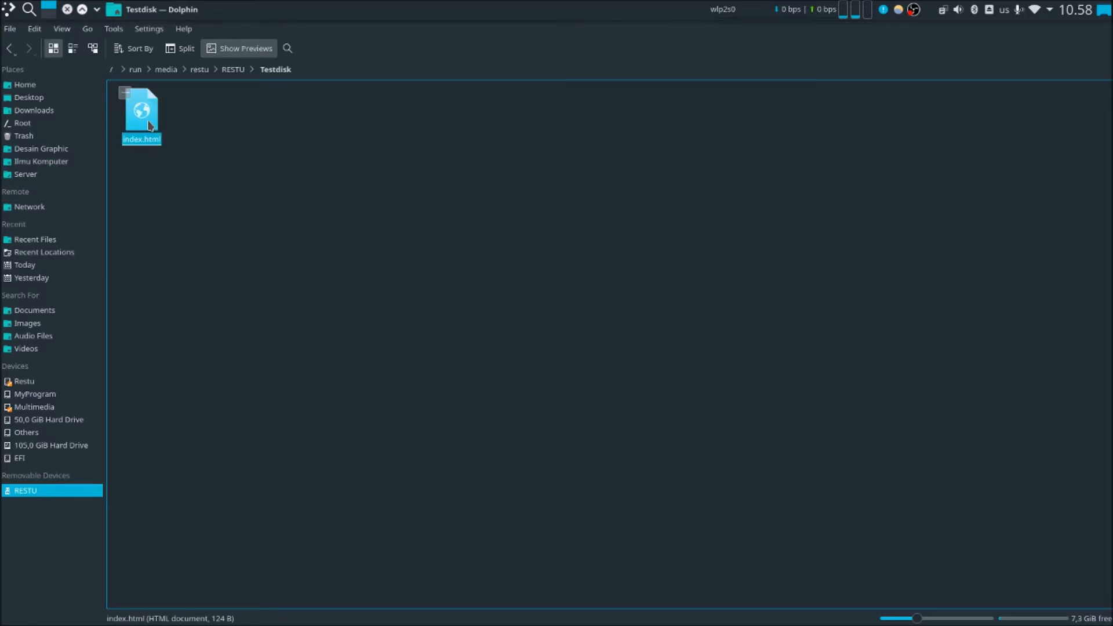
right_click(147, 123)
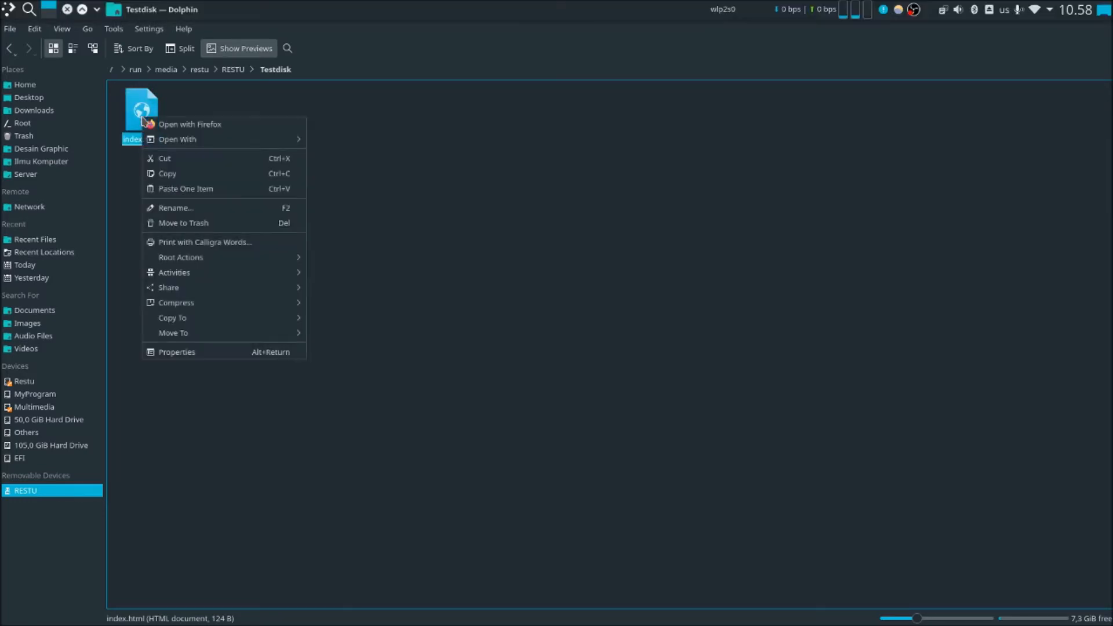
left_click(162, 174)
left_click(238, 164)
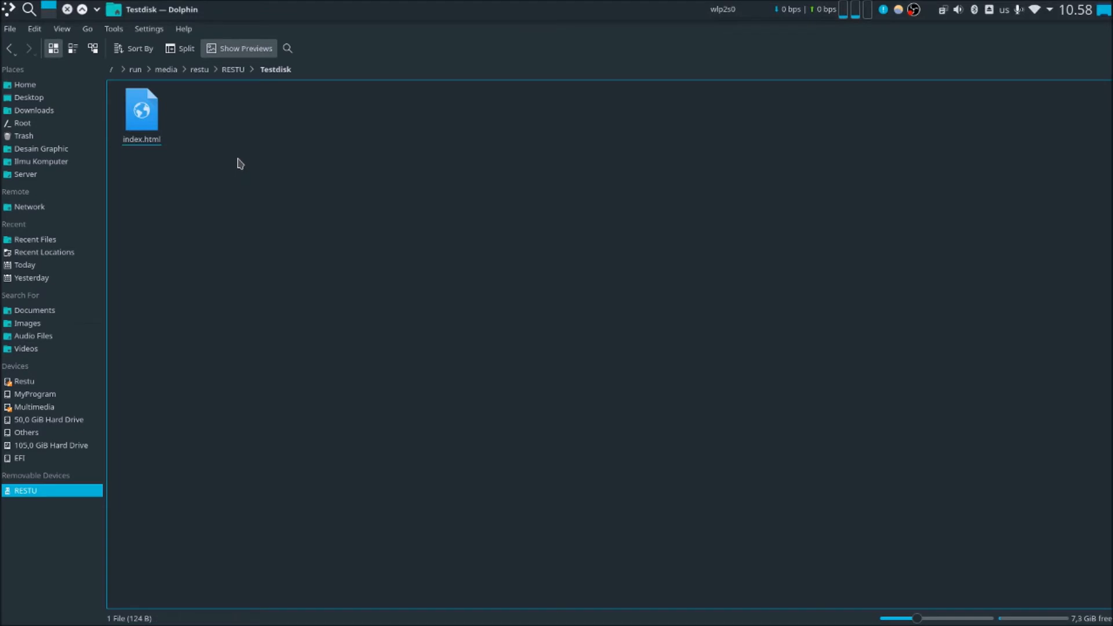
key("ctrl+v")
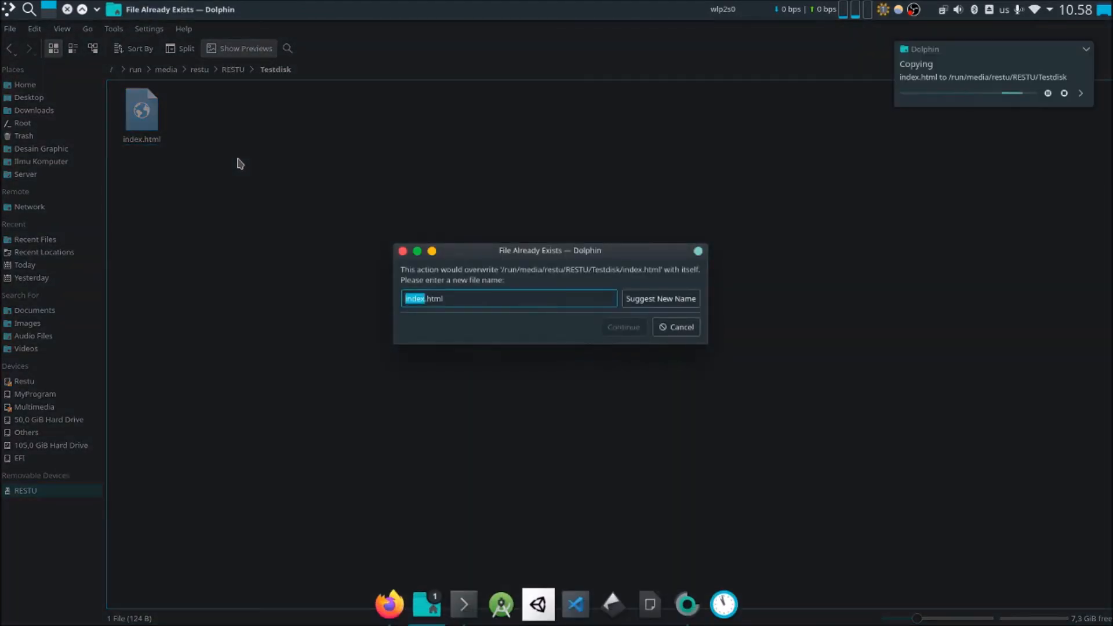
key("Right")
type("2")
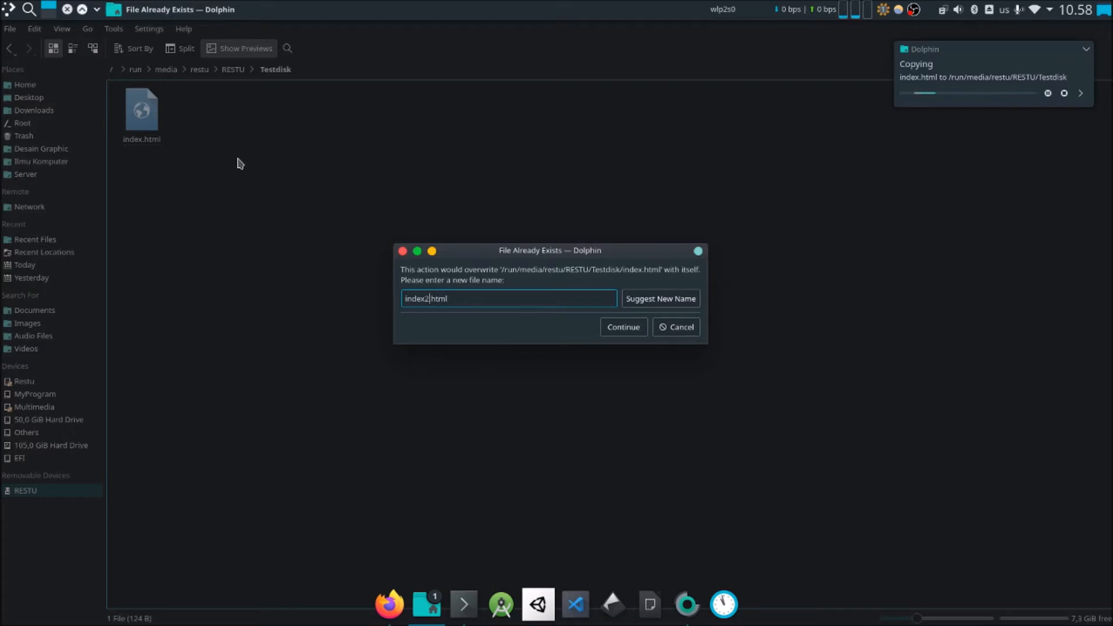
key("Return")
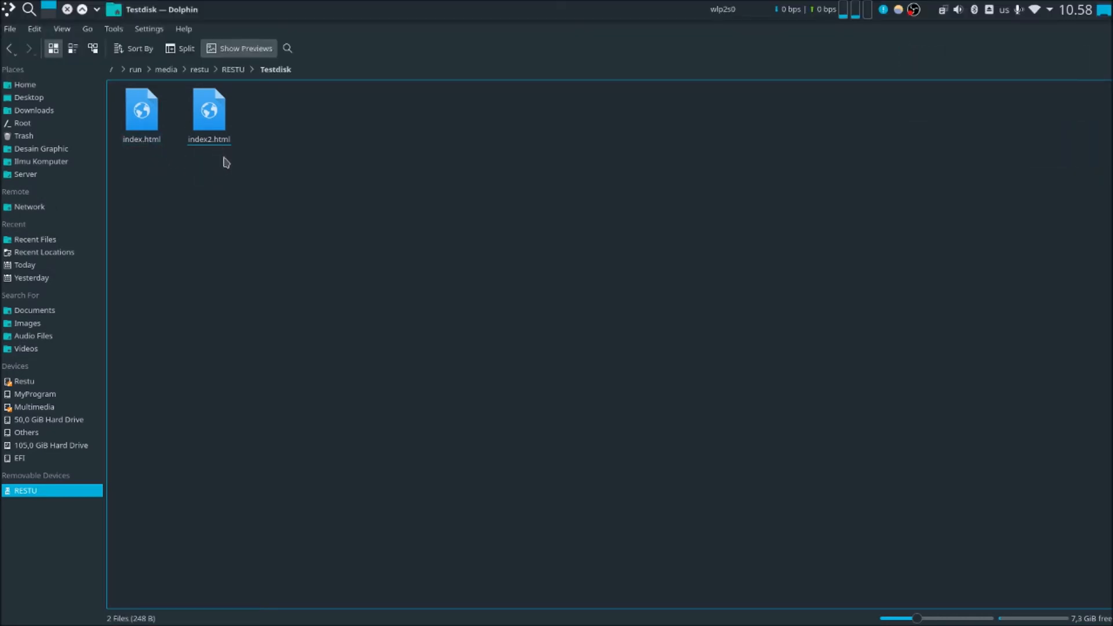
Step: Move index.html to the trash, check the Trash for it, and return to the Testdisk folder
left_click(146, 124)
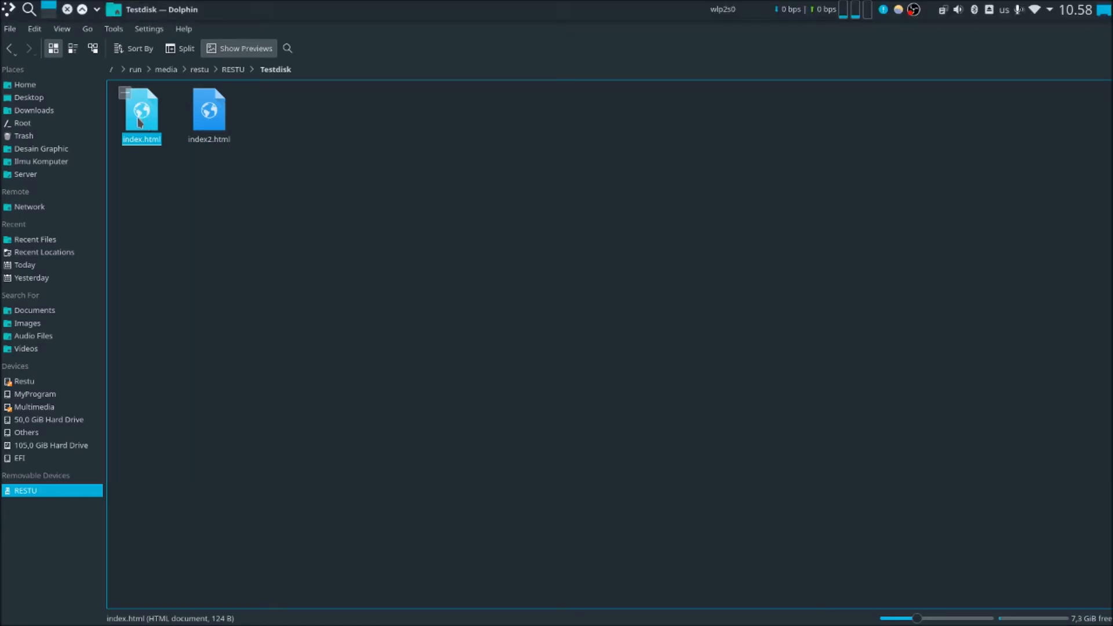
right_click(139, 120)
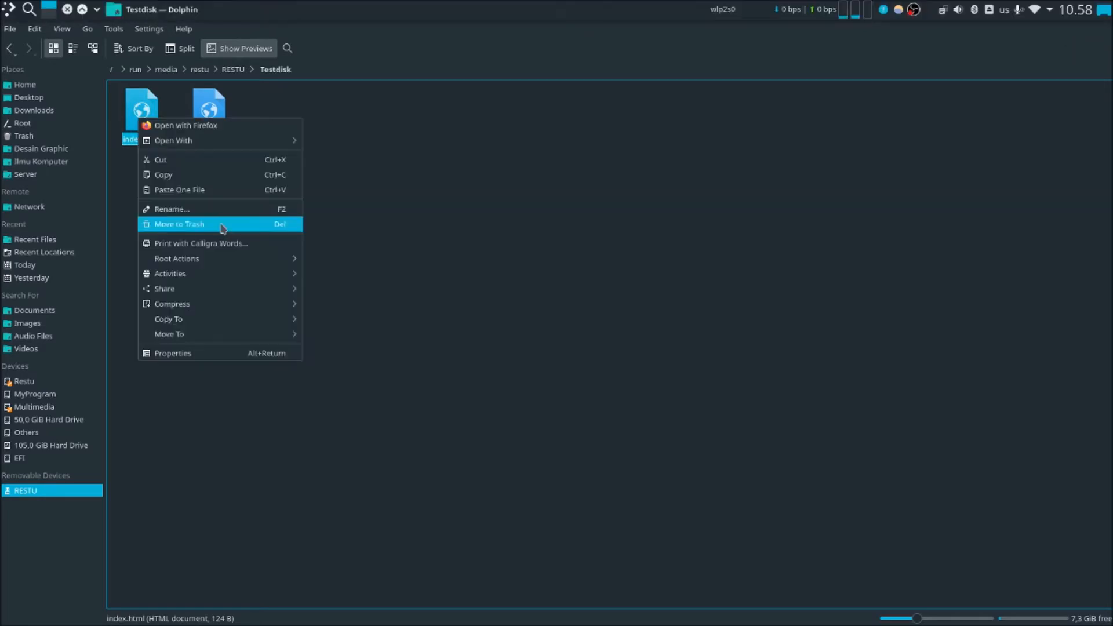
left_click(260, 226)
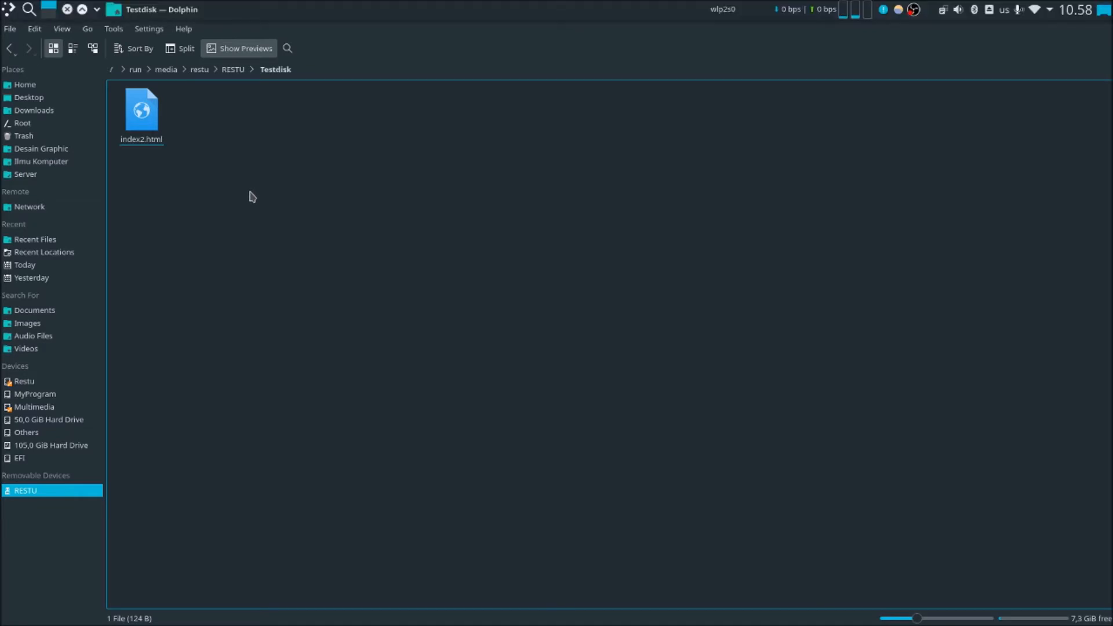
left_click(56, 137)
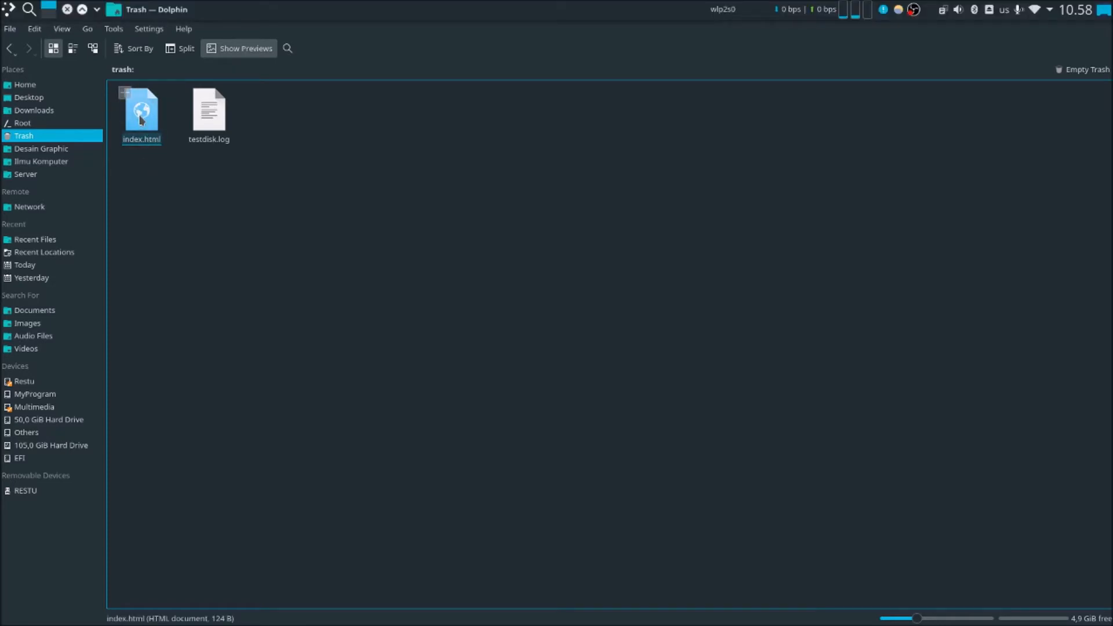
key("alt+Left")
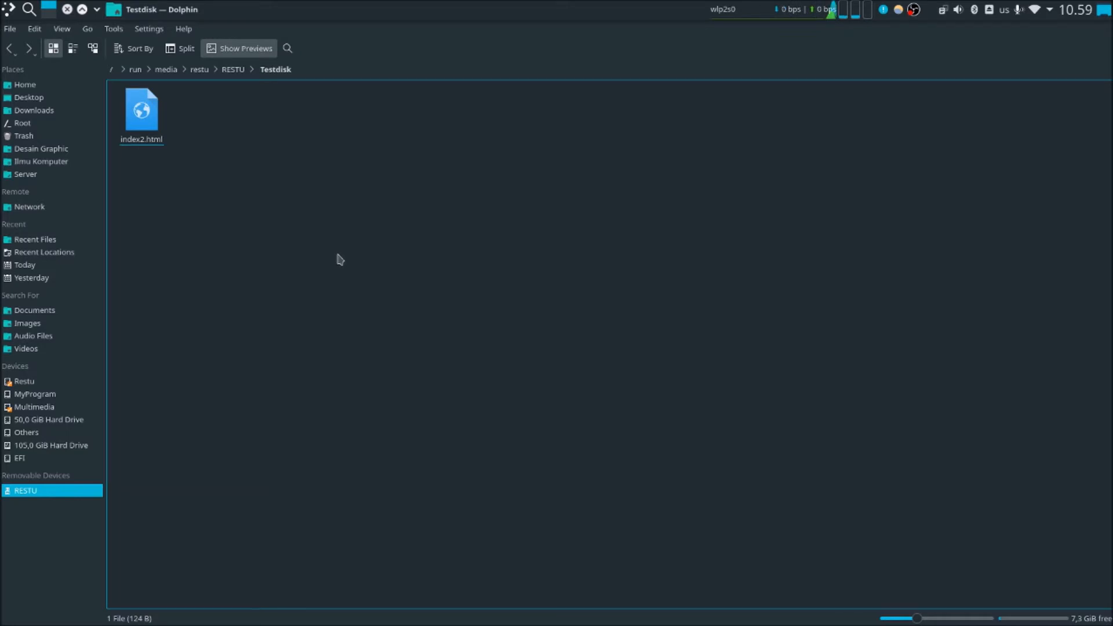
Step: Switch to Konsole, move its window clear of the file listing, and run sudo testdisk, authenticating with the account password
mouse_move(538, 615)
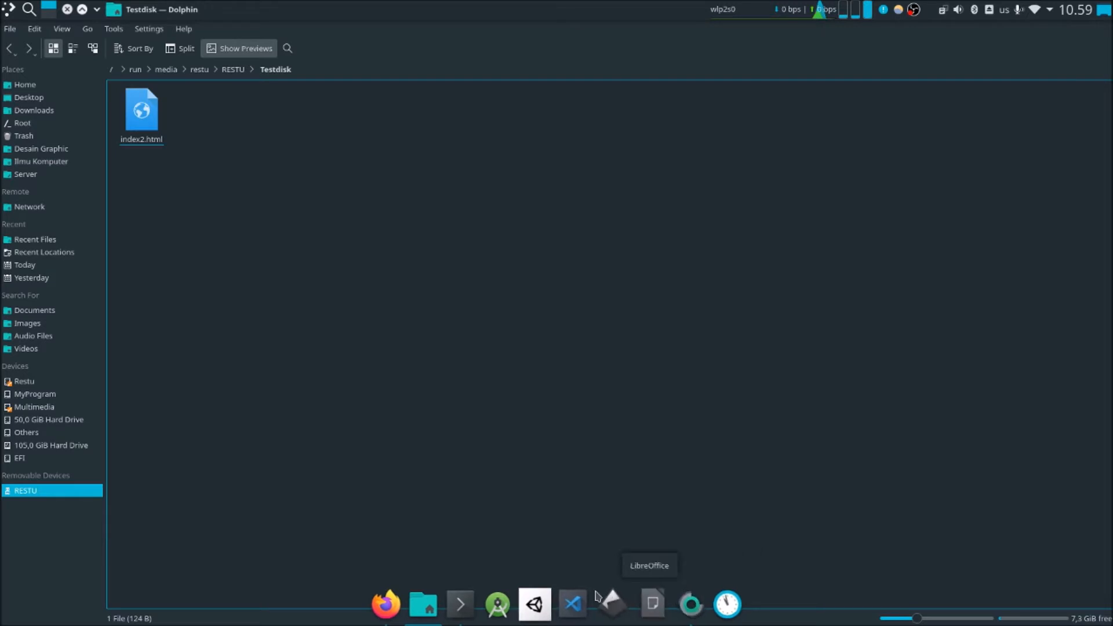
left_click(462, 604)
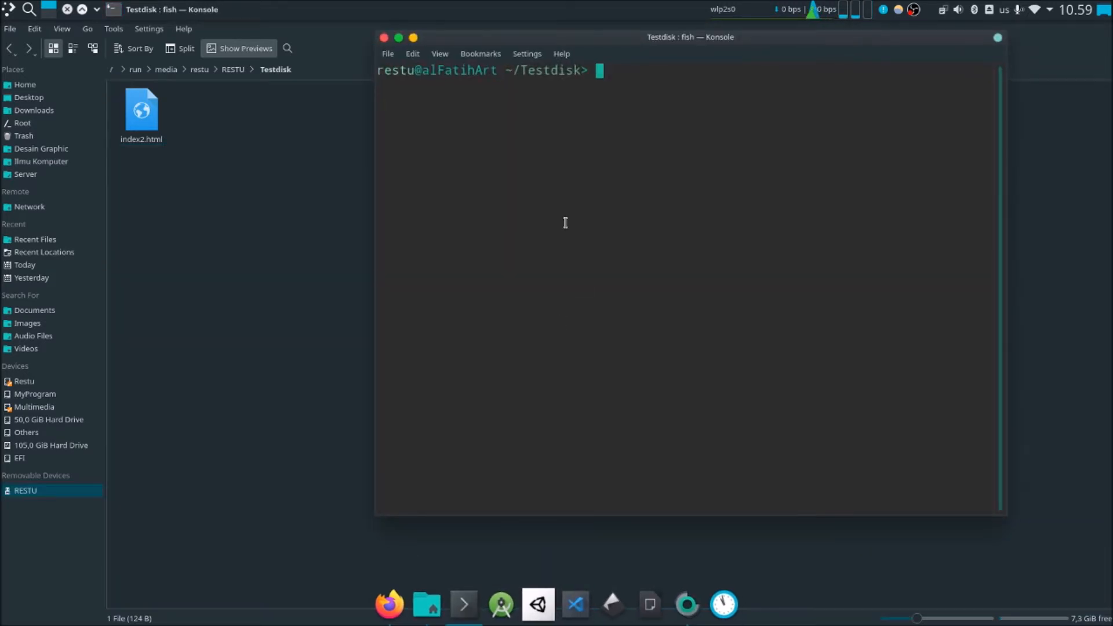
left_click_drag(626, 44, 490, 80)
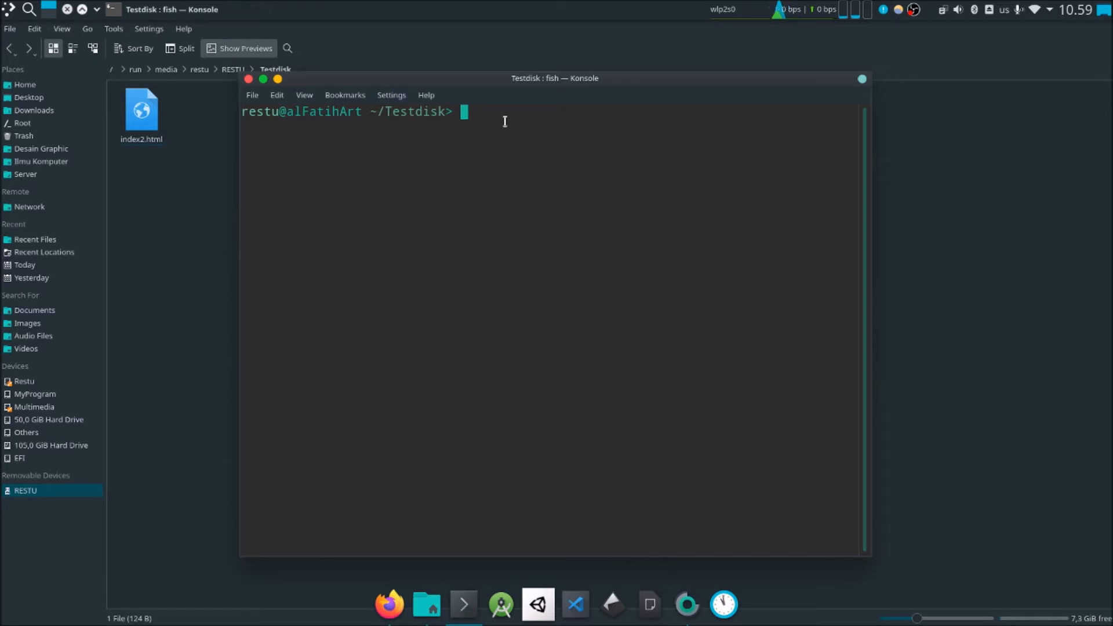
type("sudo")
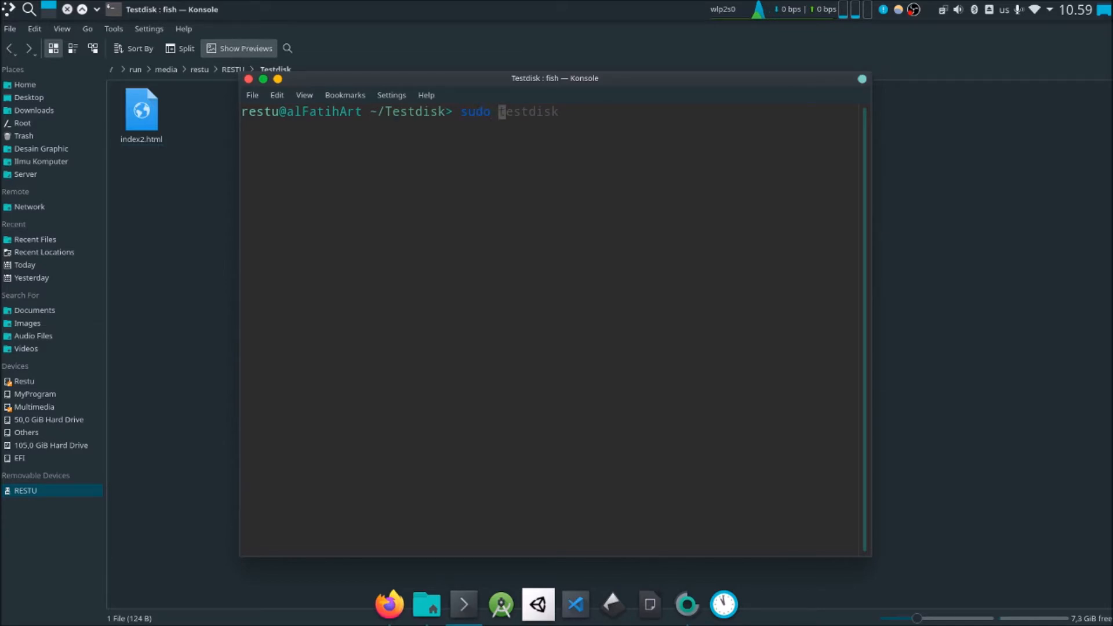
type(" testdisk")
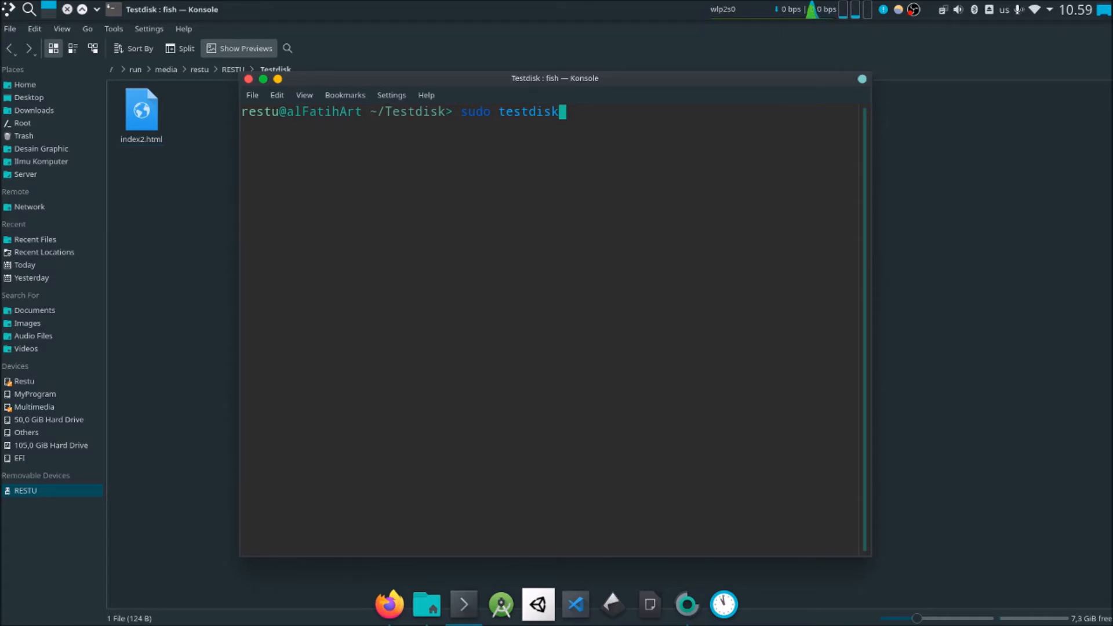
key("Return")
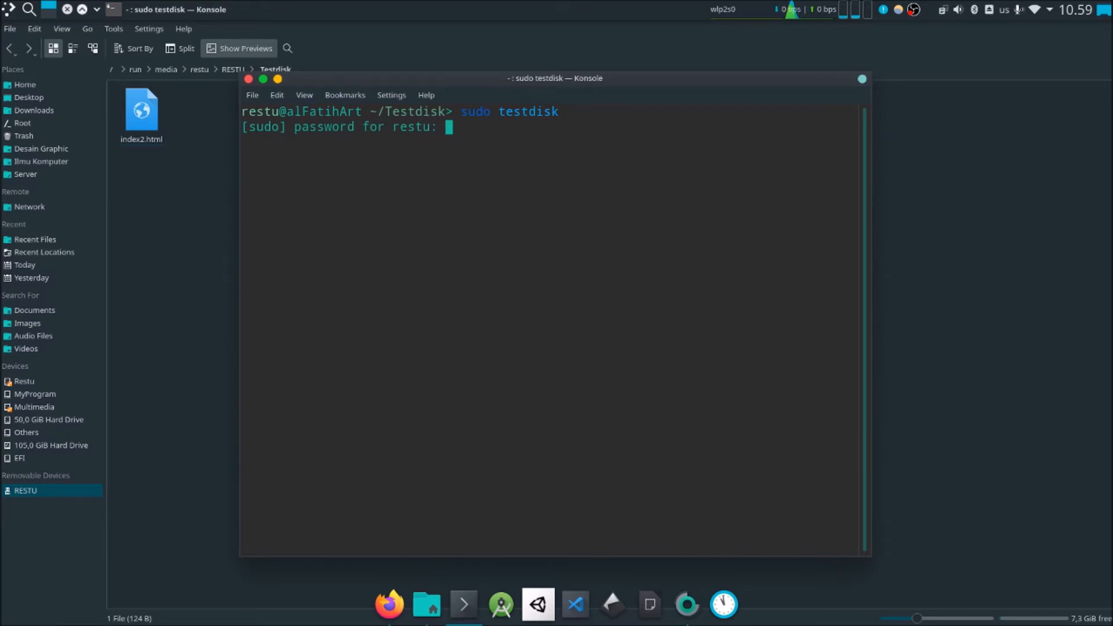
key("Return")
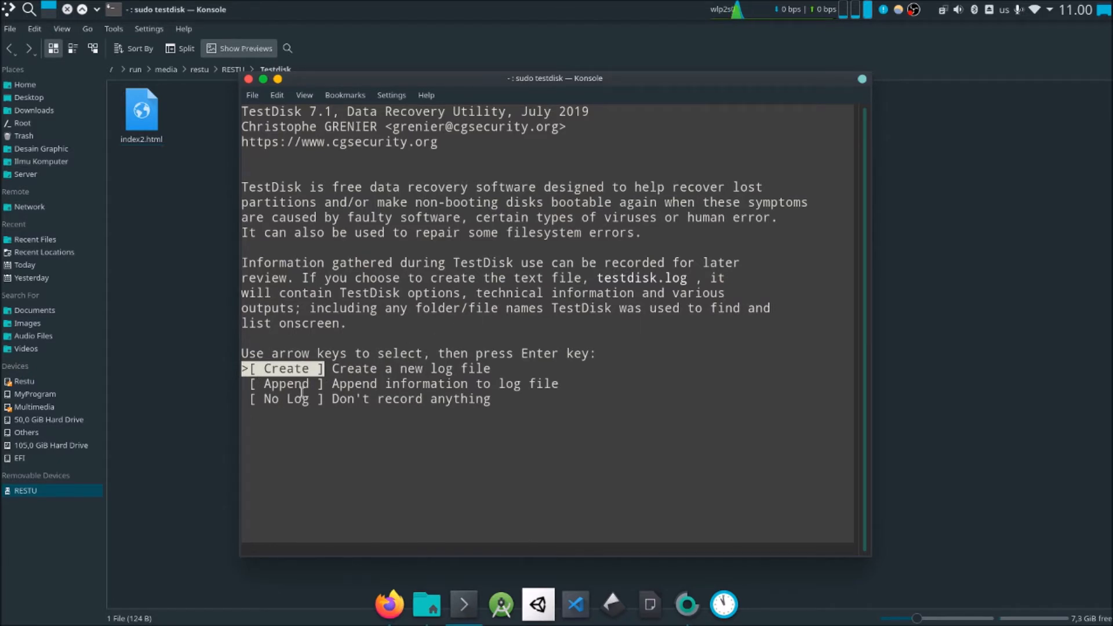
Step: Look through the logging options and choose to create a new log file
key("Down")
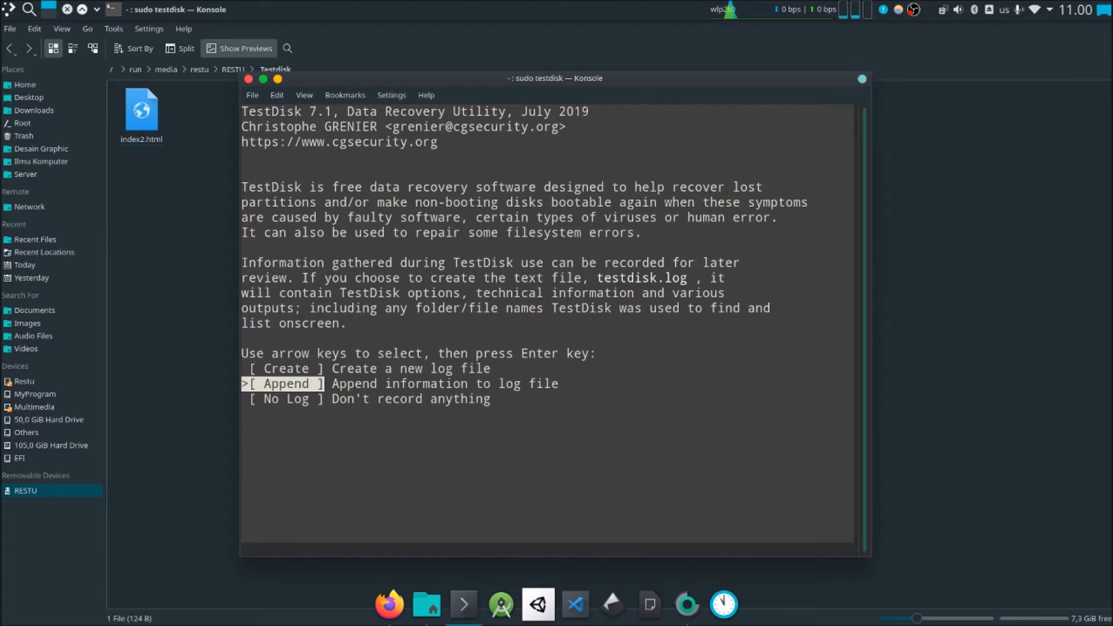
key("Down")
key("Down")
key("Up")
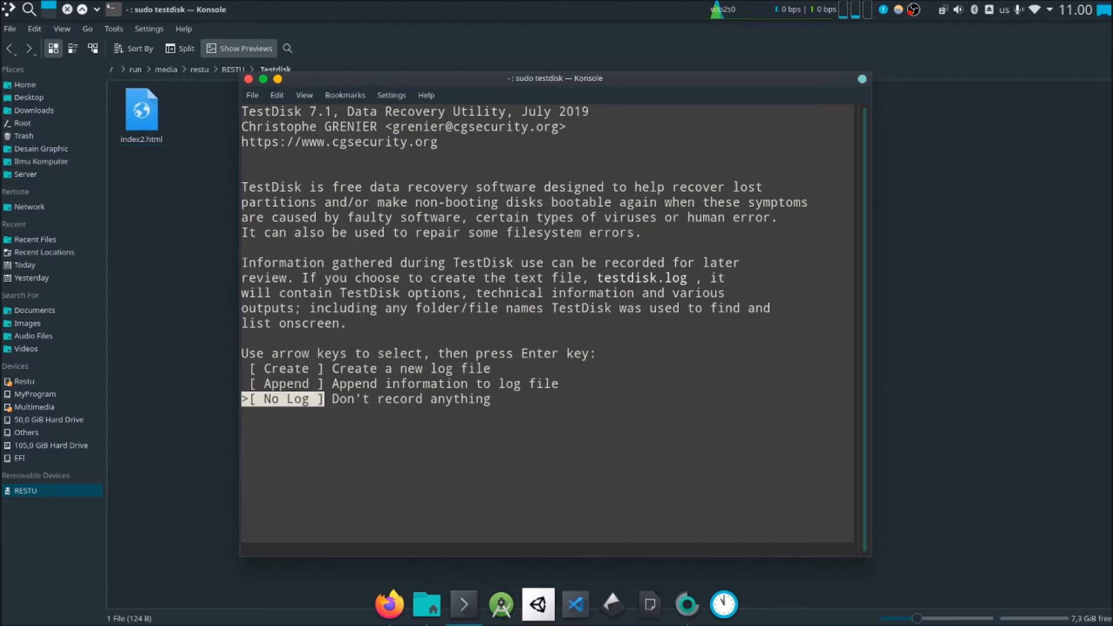
key("Up")
key("Up")
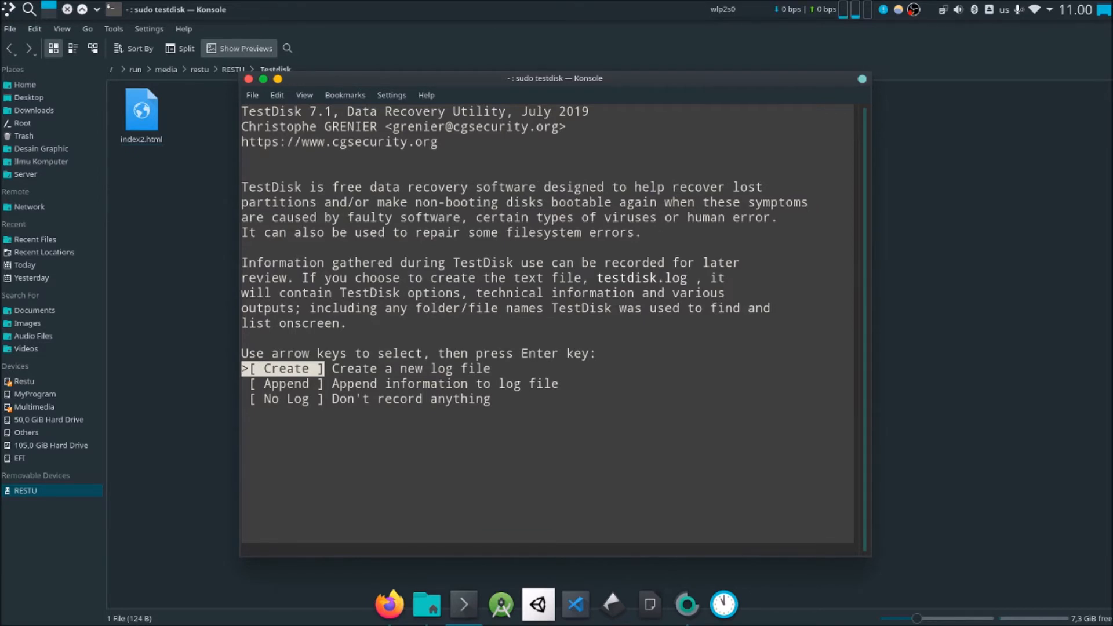
key("Return")
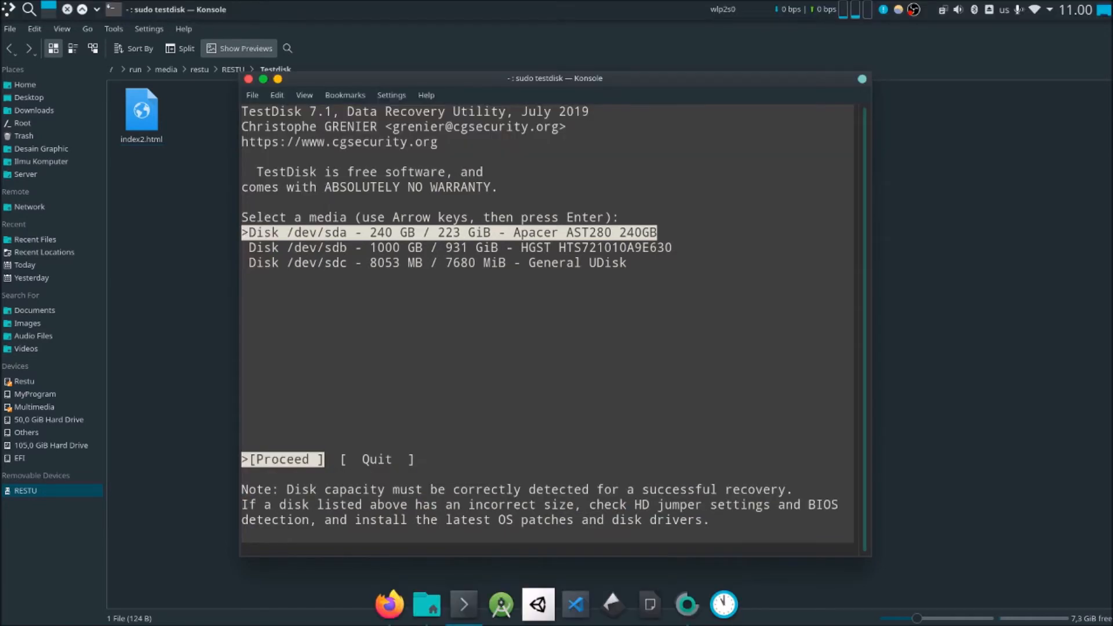
Step: Choose the /dev/sdc General UDisk drive and set its partition table type to EFI GPT
key("Down")
key("Down")
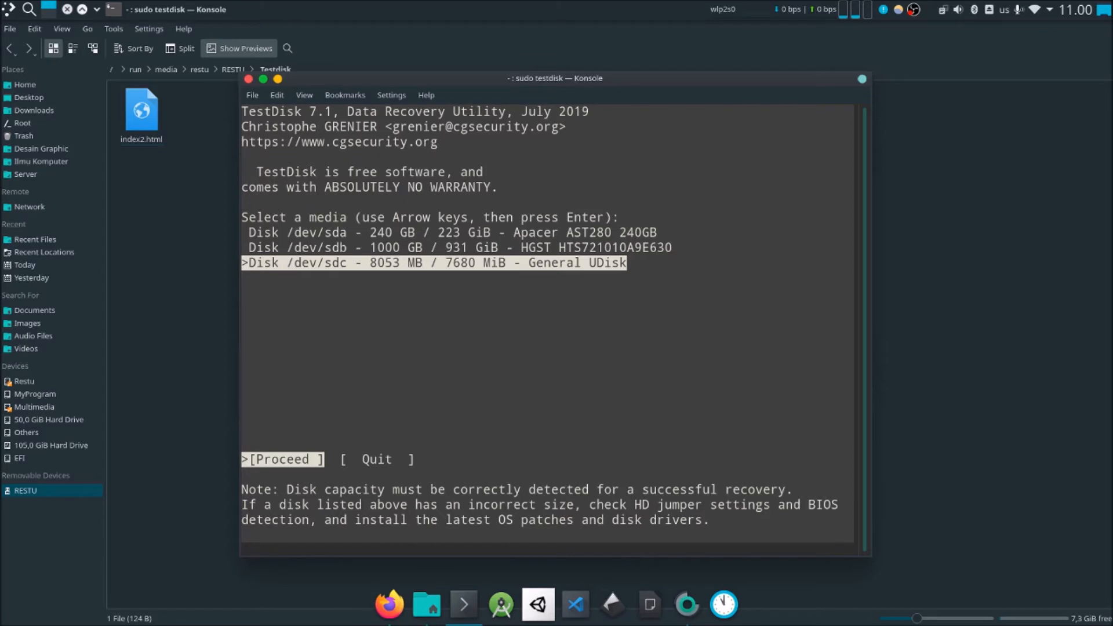
key("Return")
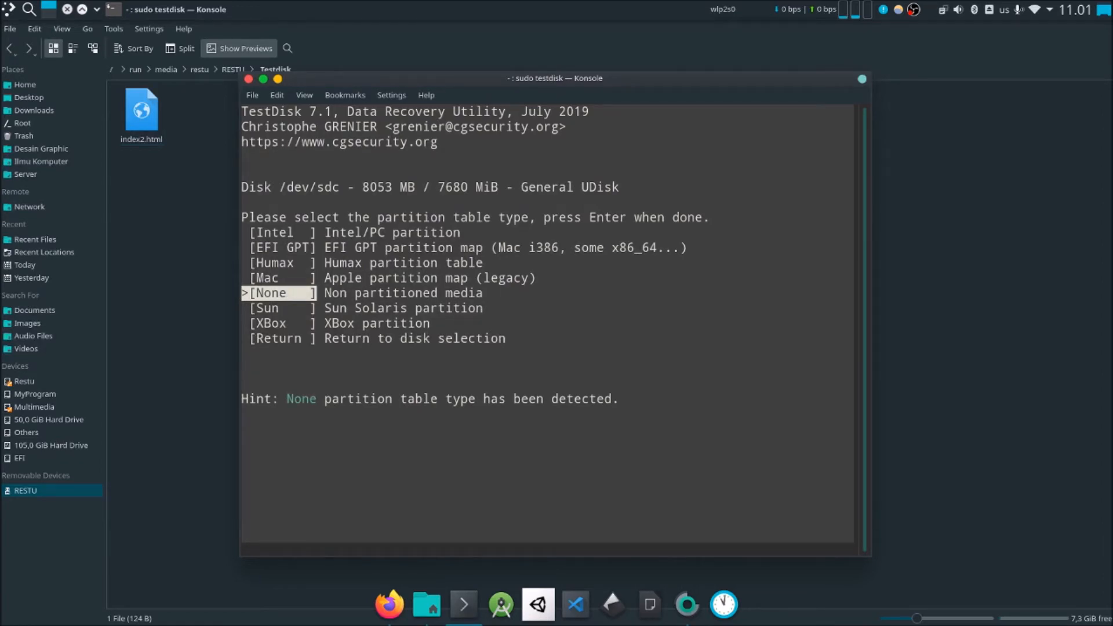
key("Up")
key("Up")
key("Up")
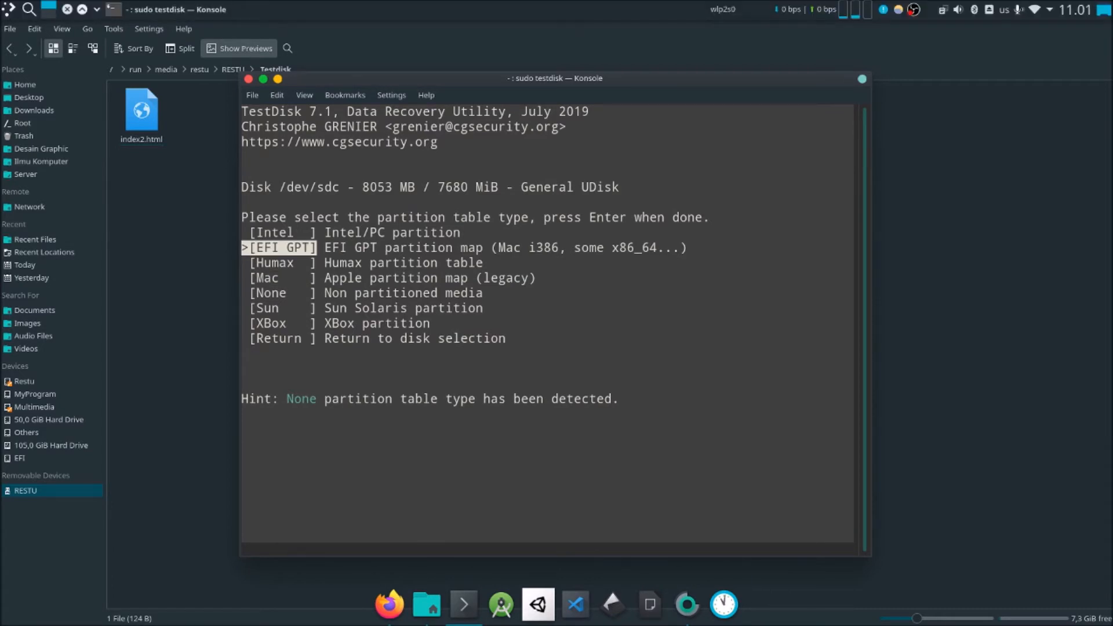
key("Return")
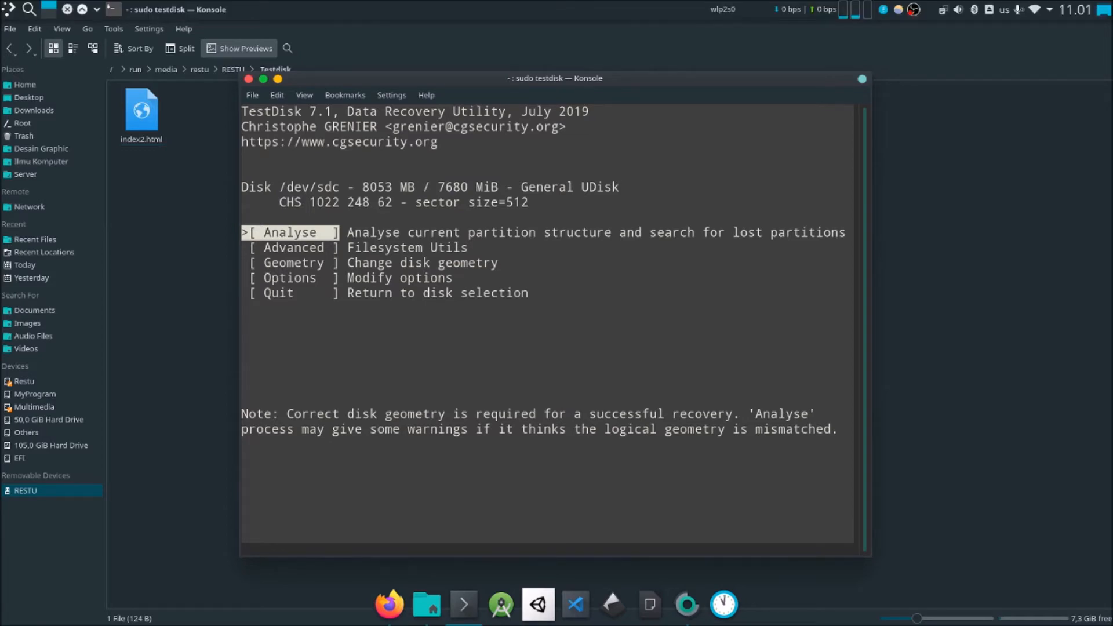
Step: Enter the Advanced filesystem utilities and start Undelete on the MS Data partition
key("Down")
key("Down")
key("Down")
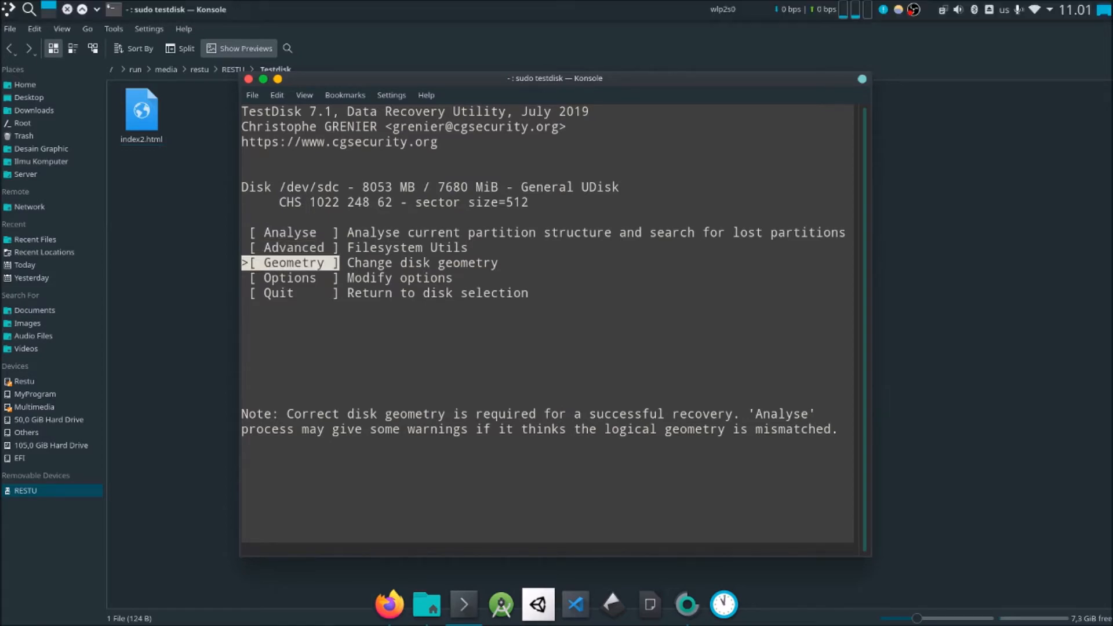
key("Down")
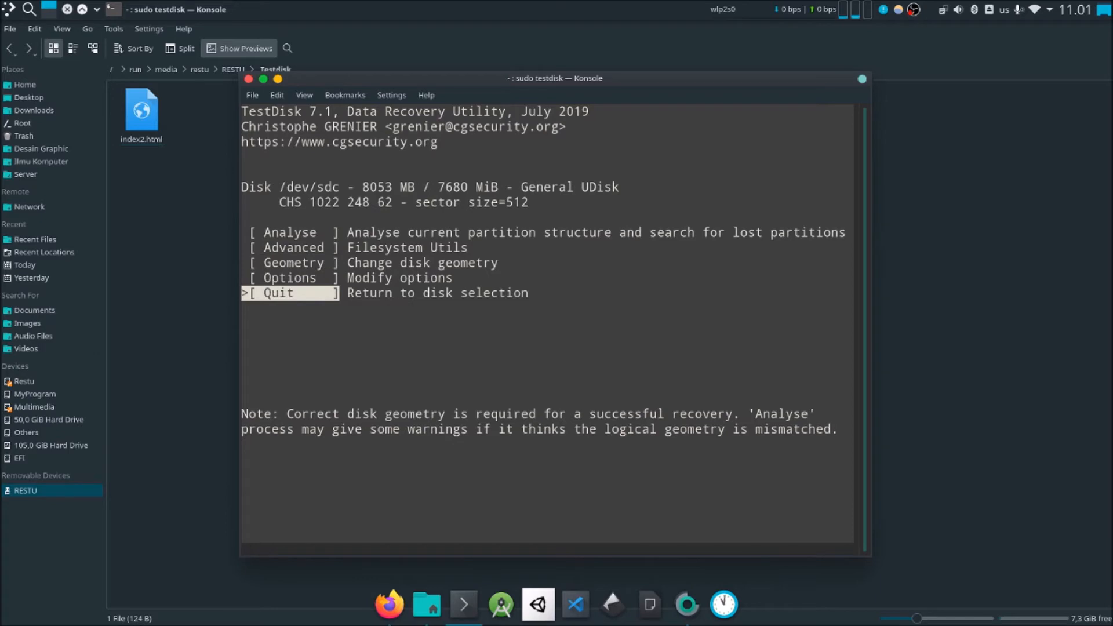
key("Up")
key("Up")
key("Up")
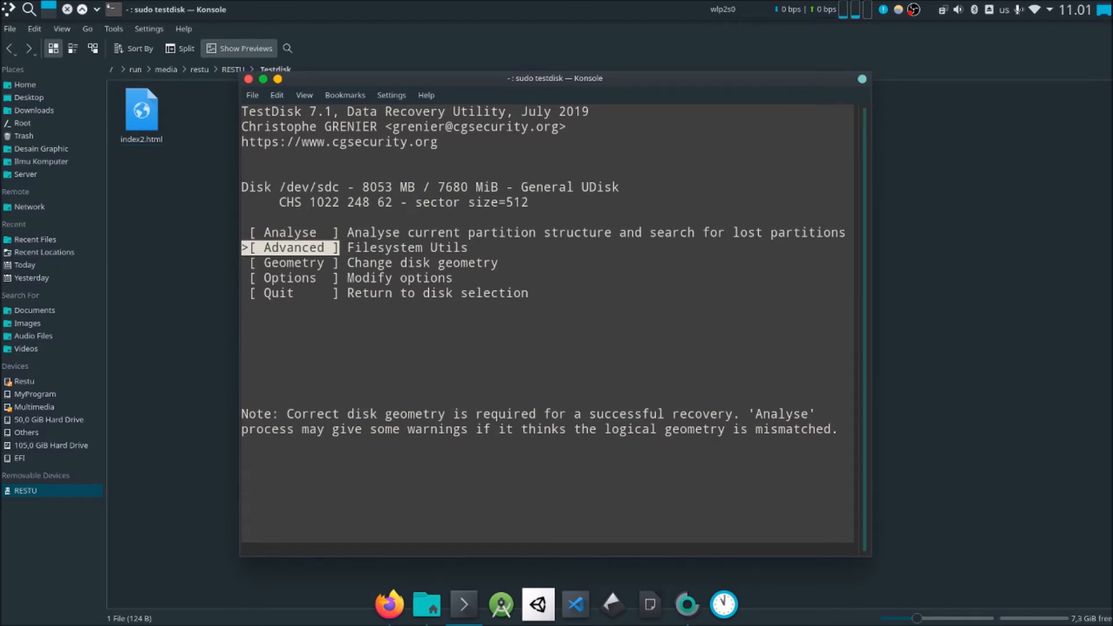
key("Return")
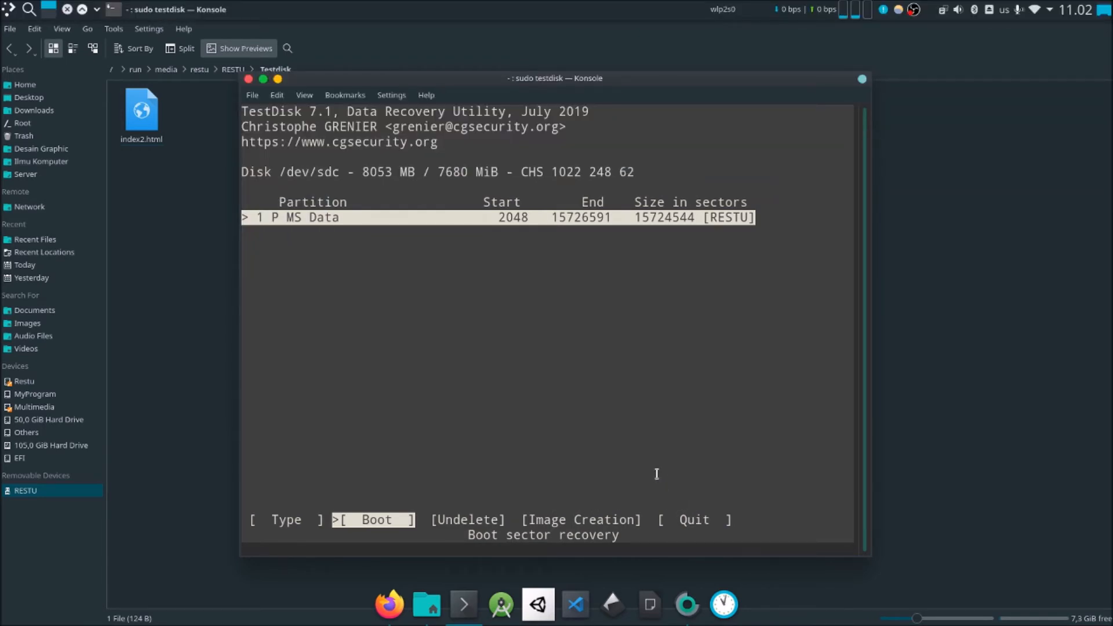
key("Right")
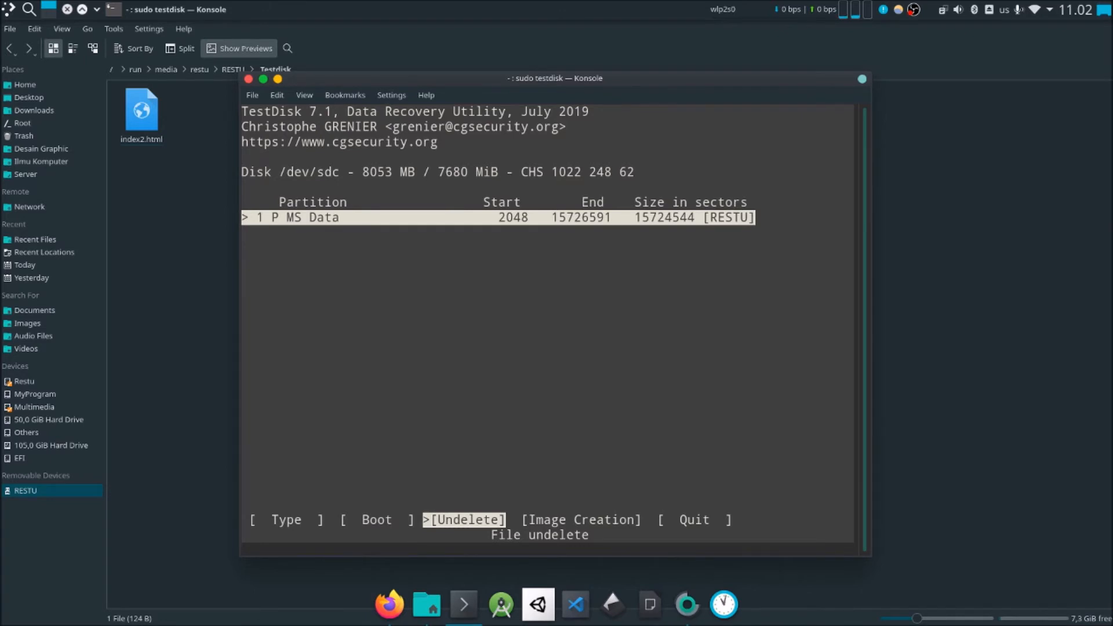
key("Return")
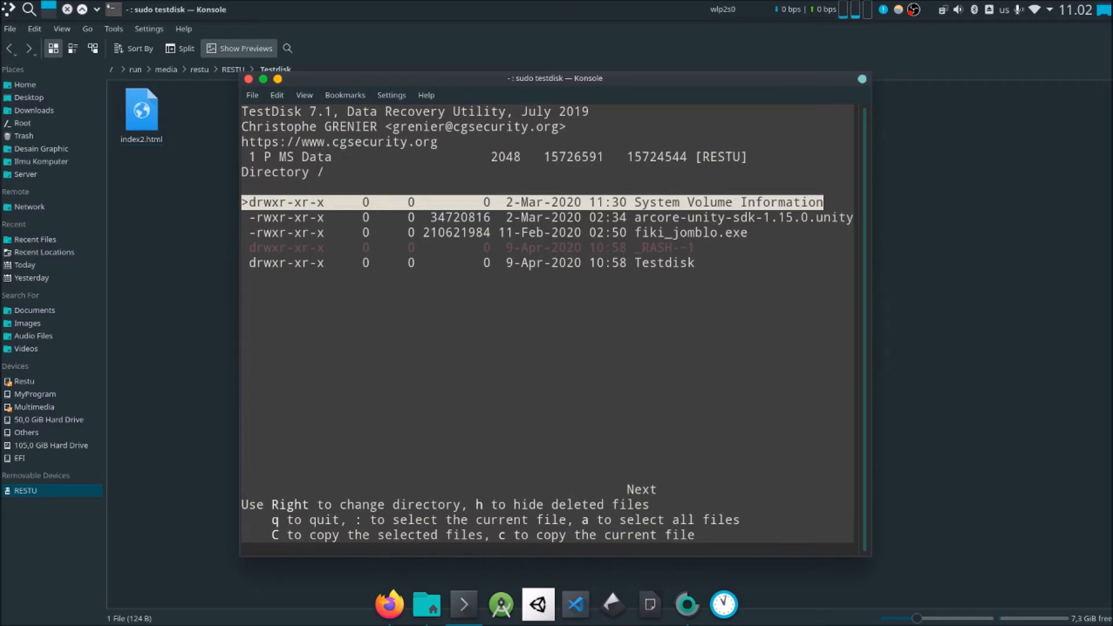
Step: Enter the Testdisk directory in the partition's file listing
key("Down")
key("Down")
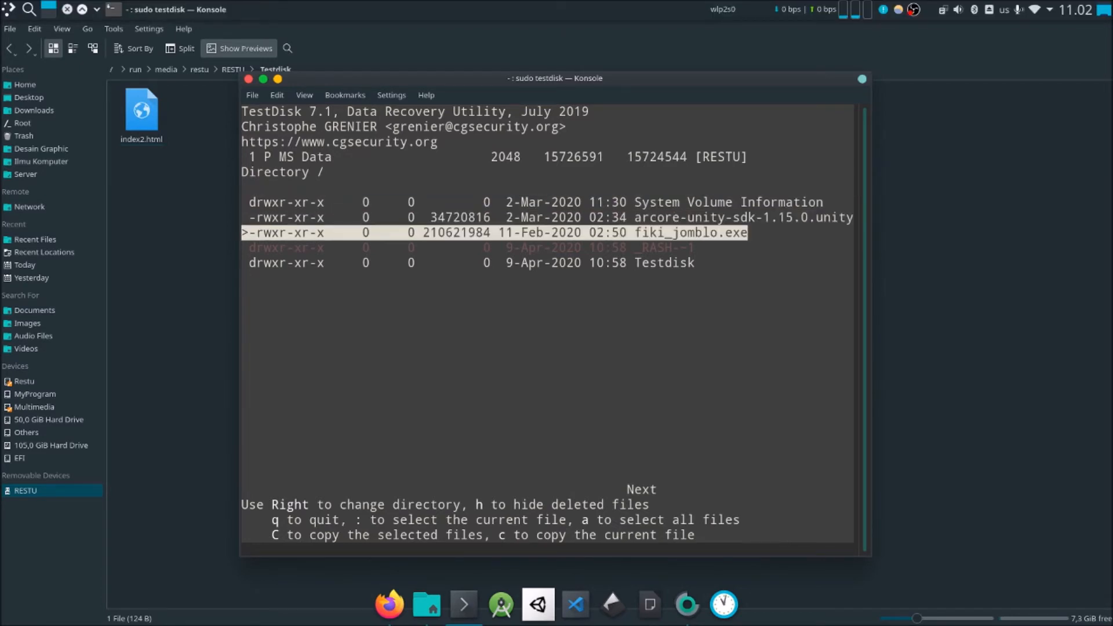
key("Down")
key("Down")
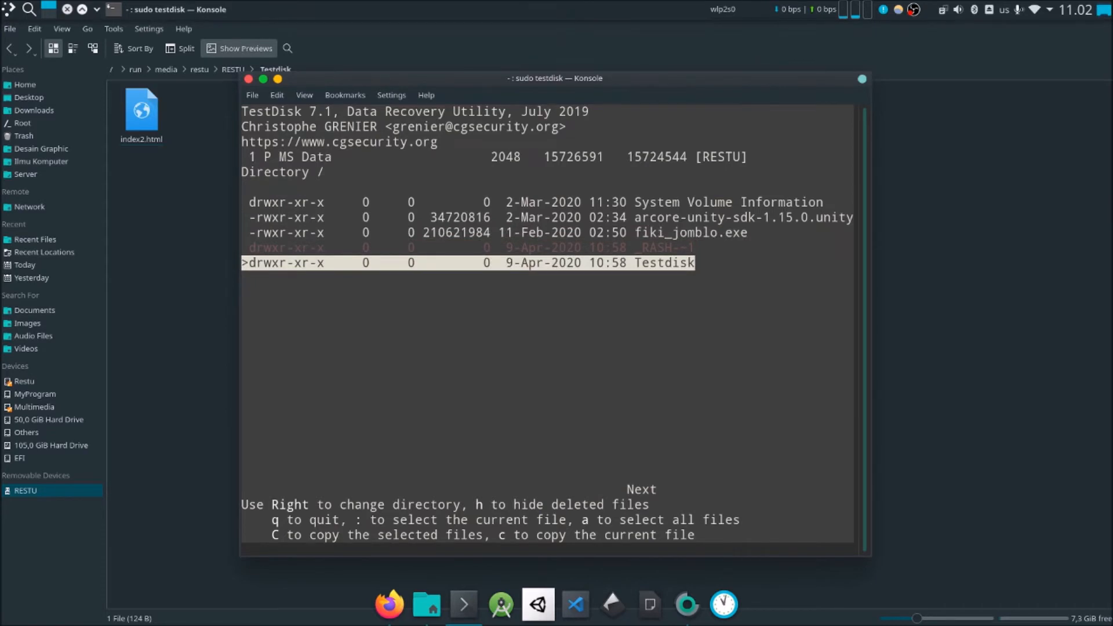
key("Right")
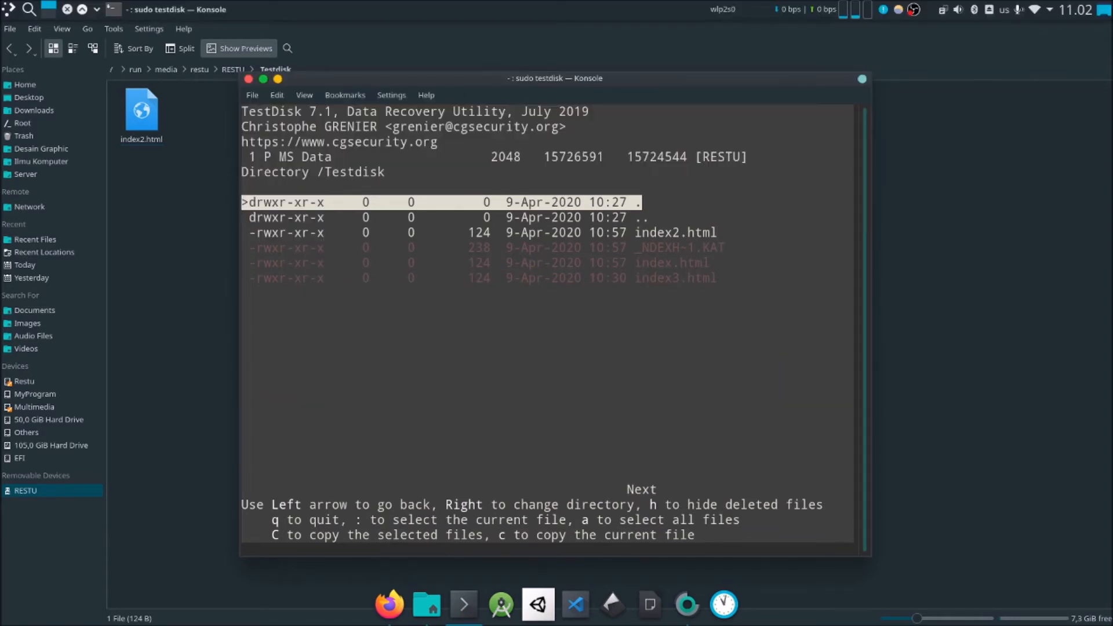
Step: Select the deleted index.html in the Testdisk directory and start copying it
key("Down")
key("Down")
key("Down")
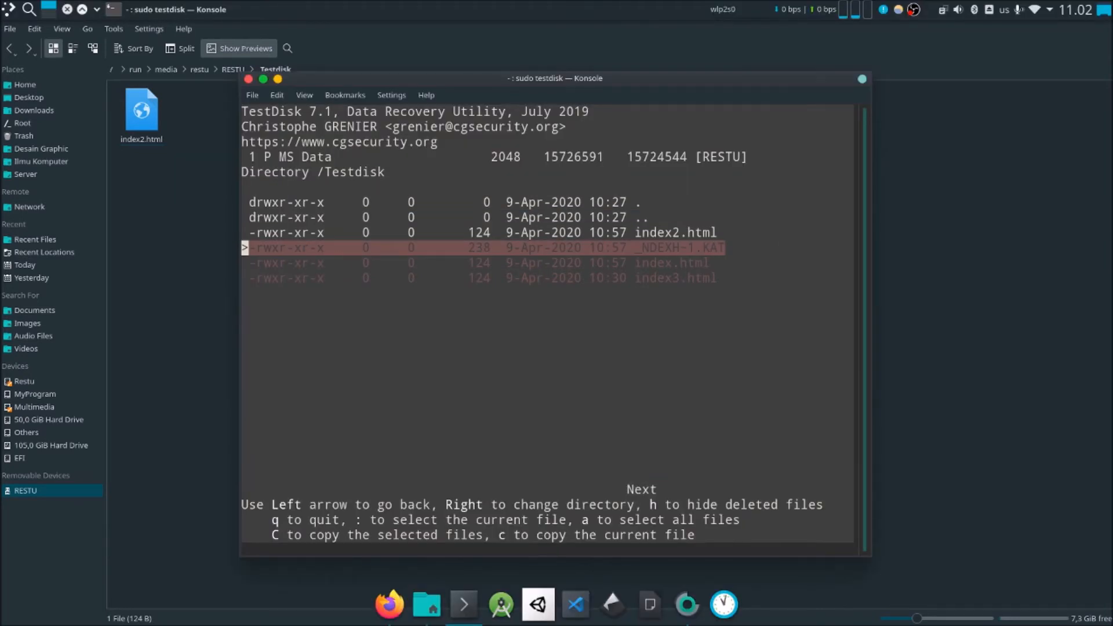
key("Up")
key("Down")
key("Down")
key("Down")
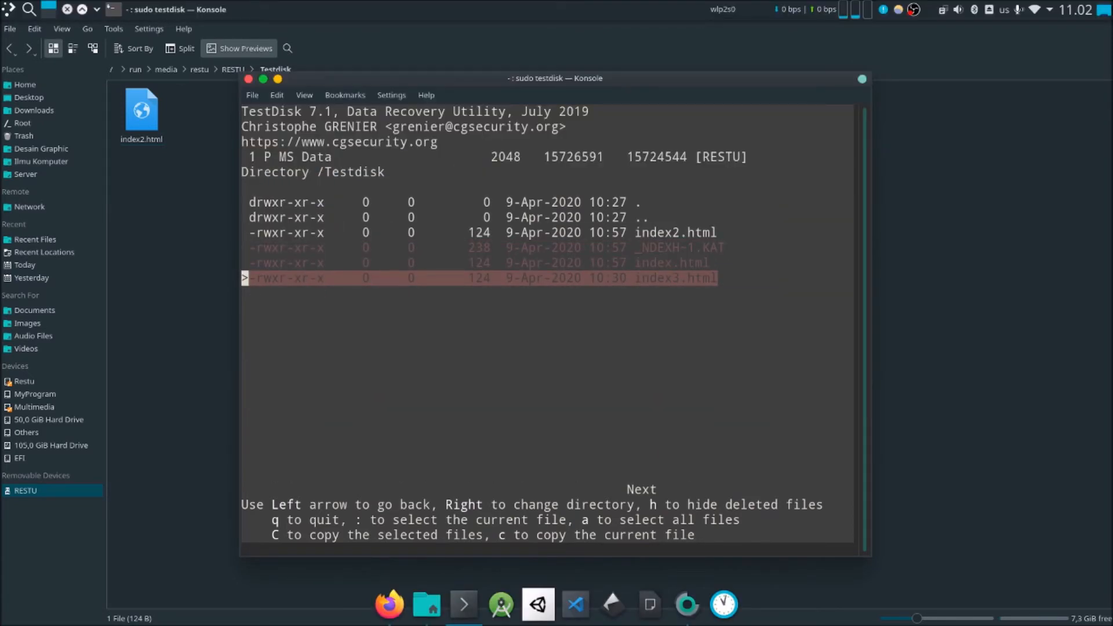
key("Up")
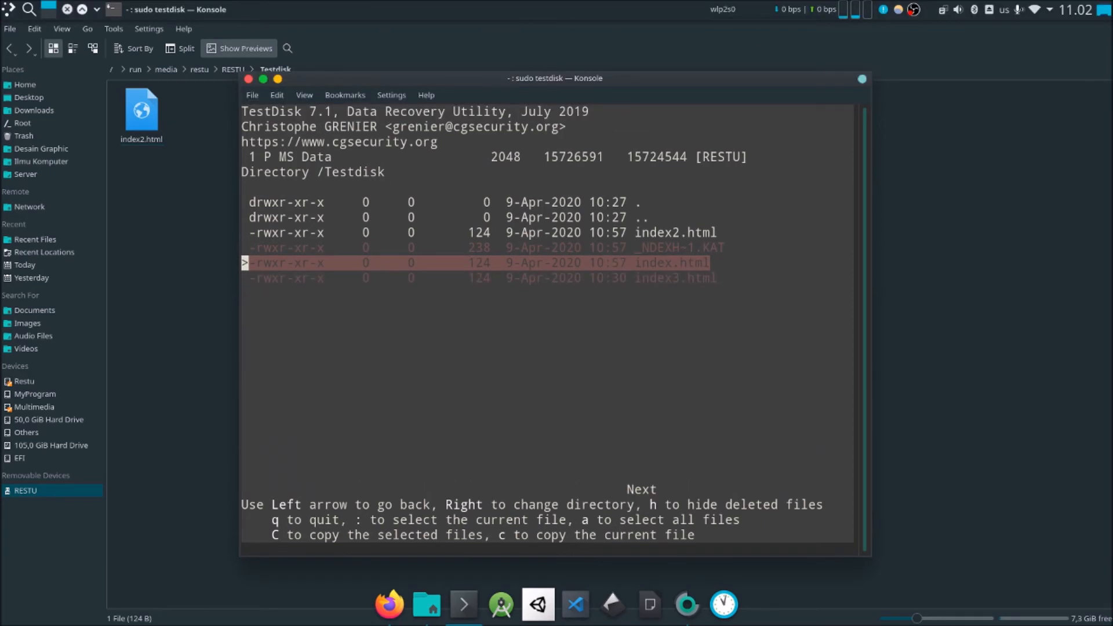
key("Up")
key("Up")
key("Down")
key("Down")
key("c")
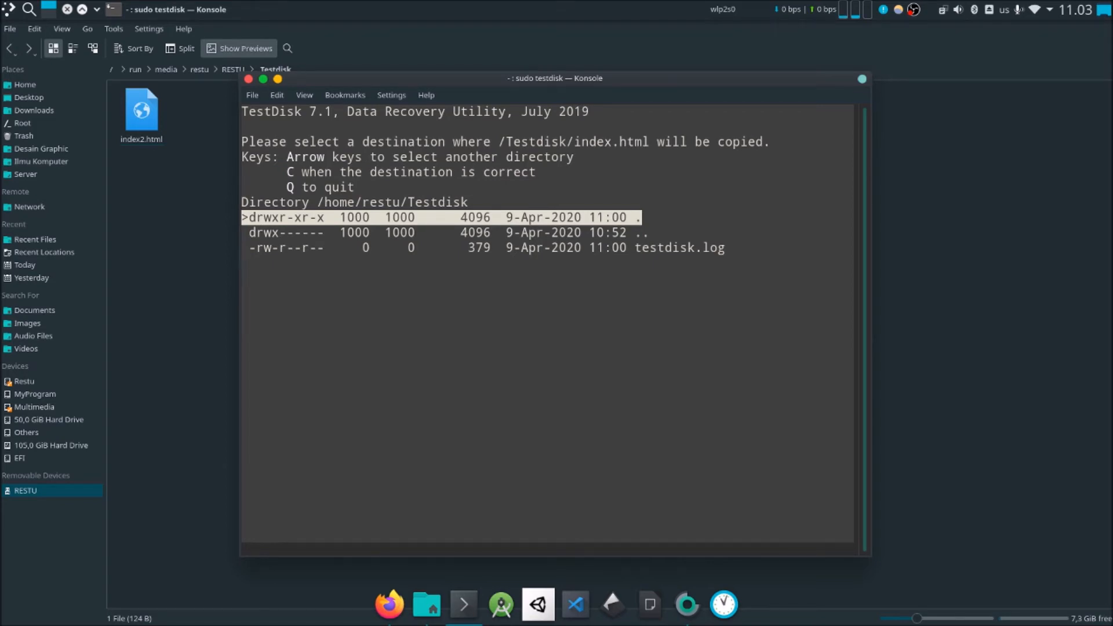
Step: Browse from the proposed destination up to the home directory and back into its Testdisk folder
key("Down")
key("Up")
key("Down")
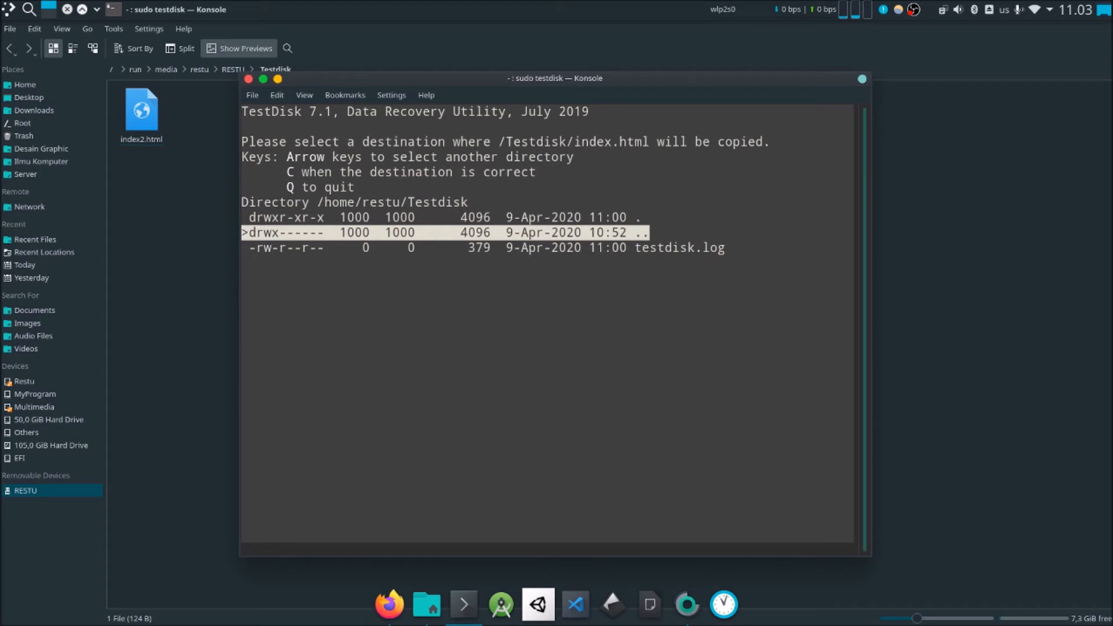
key("Up")
key("Down")
key("Right")
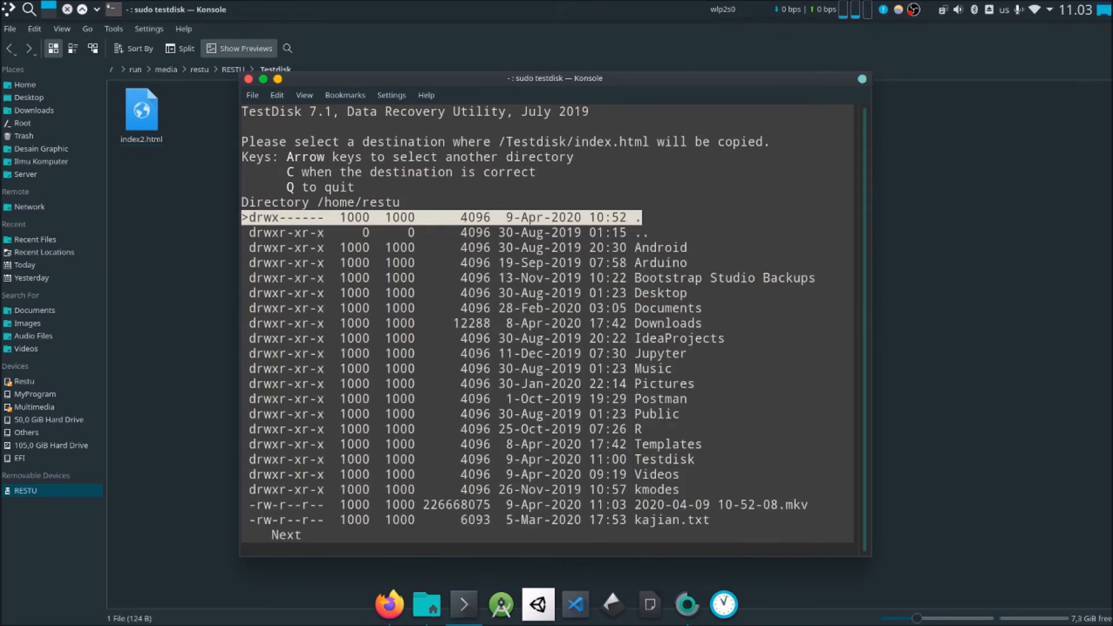
key("Down")
key("Down")
key("Down")
key("Down")
key("Down")
key("Down")
key("Down")
key("Down")
key("Down")
key("Down")
key("Down")
key("Down")
key("Down")
key("Down")
key("Down")
key("Down")
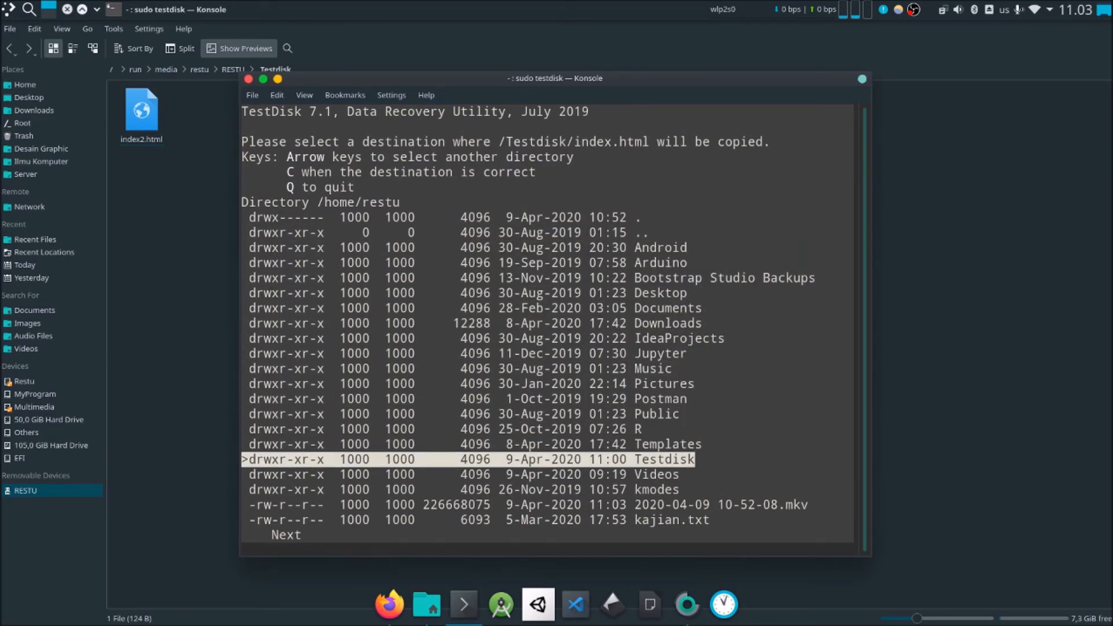
key("Right")
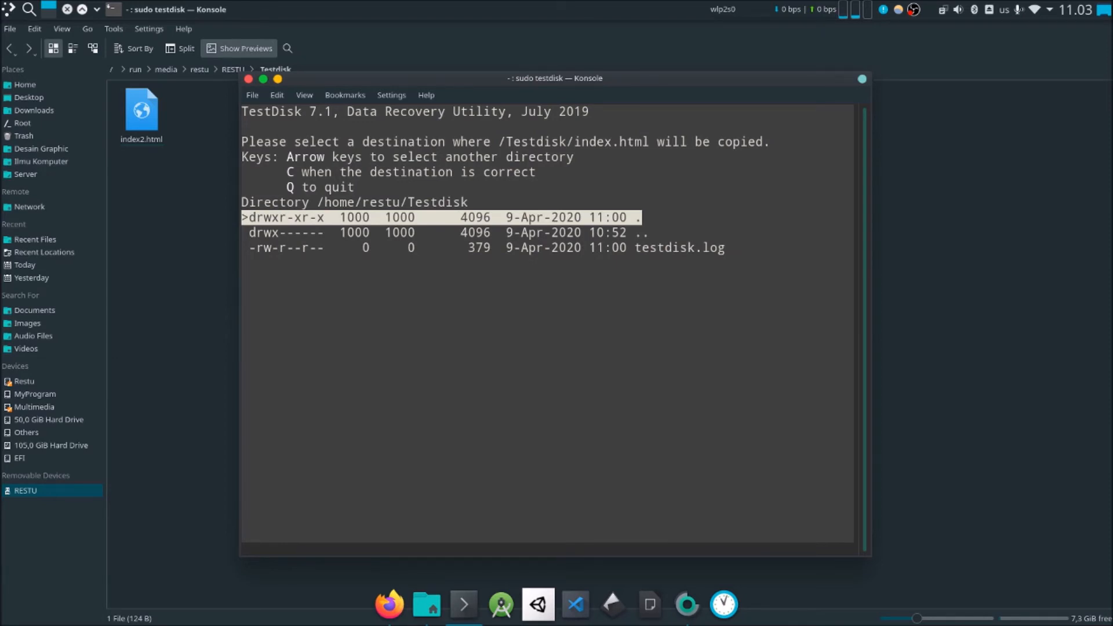
Step: Confirm the home directory's Testdisk folder as the destination and copy index.html there
key("Down")
key("Down")
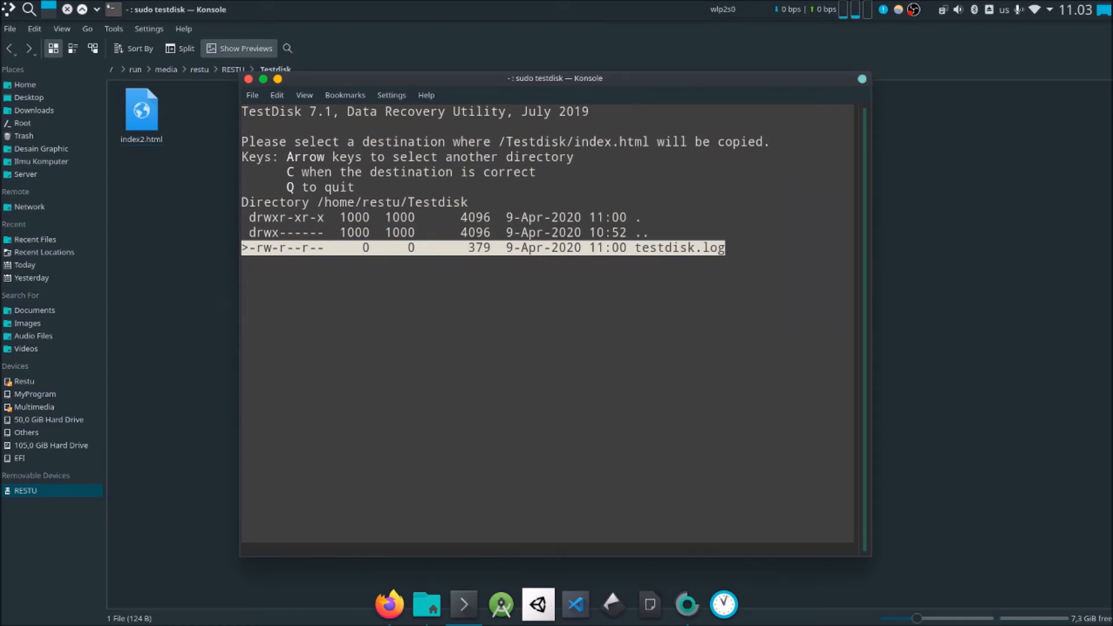
key("shift+c")
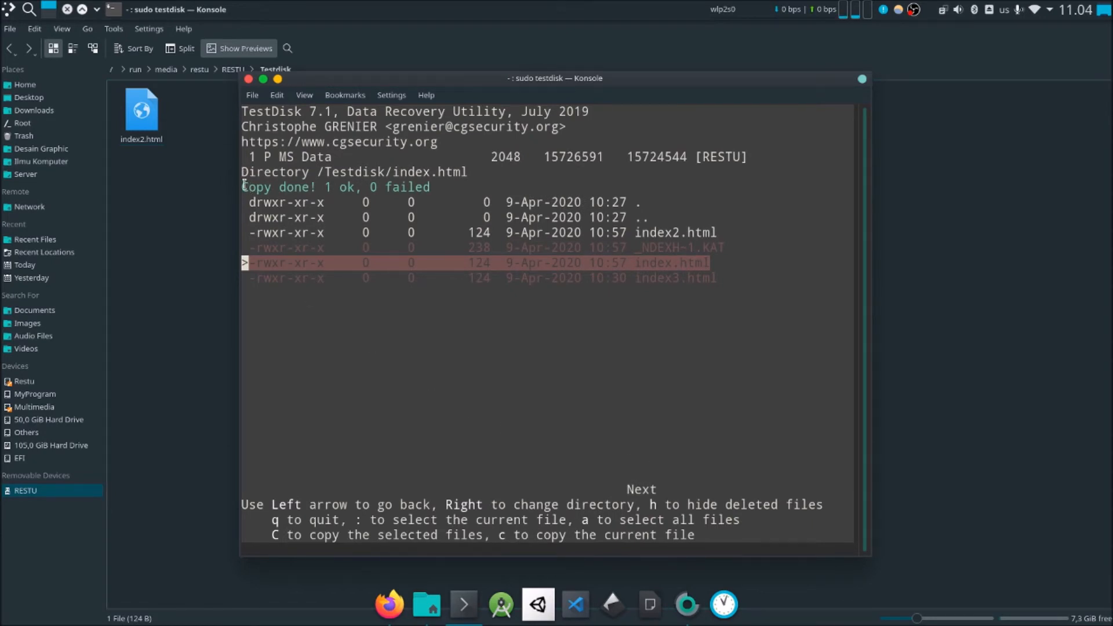
Step: Check the copy result message above the file listing
left_click_drag(243, 183, 432, 184)
left_click(432, 184)
left_click_drag(243, 188, 265, 188)
triple_click(265, 187)
left_click(323, 187)
Step: Switch to Dolphin, go to the nested Testdisk folder inside the home Testdisk folder, and open the recovered index.html
left_click(186, 190)
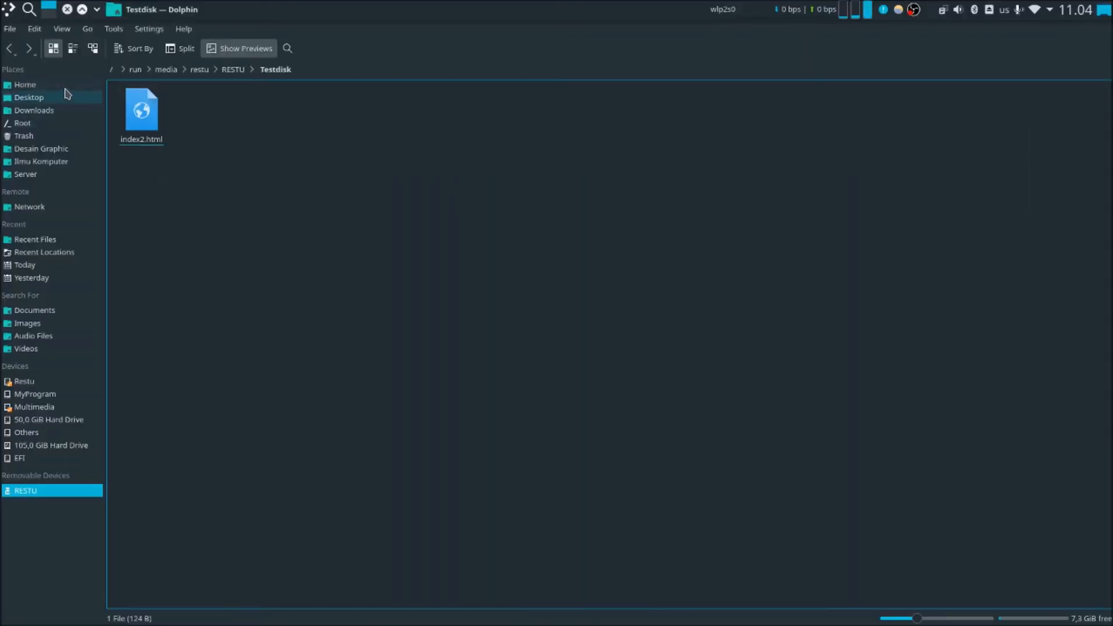
left_click(65, 87)
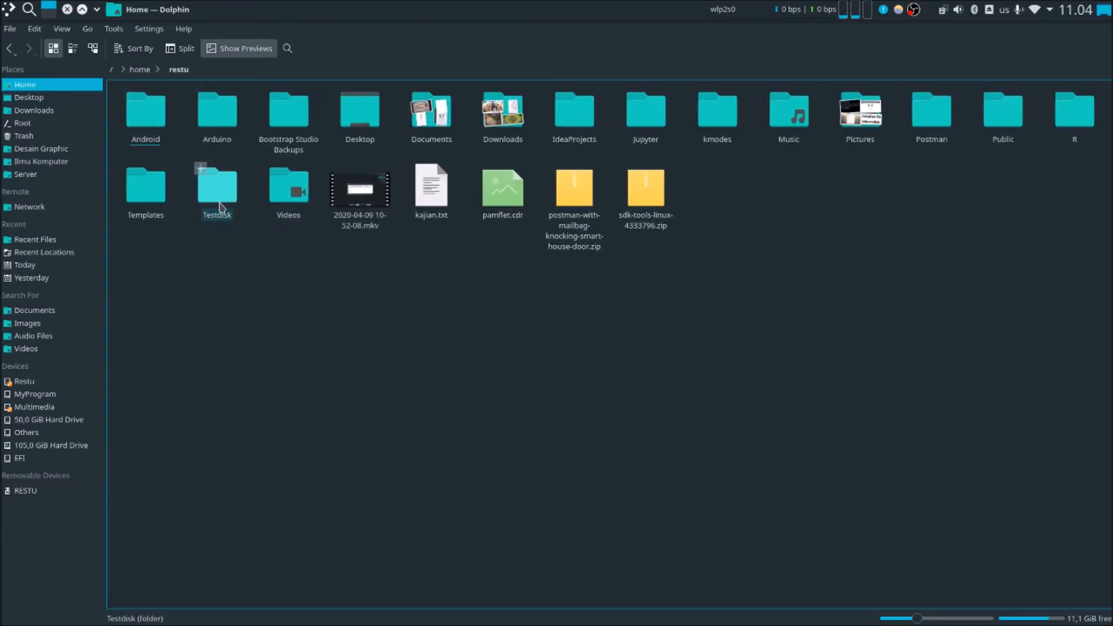
left_click(218, 201)
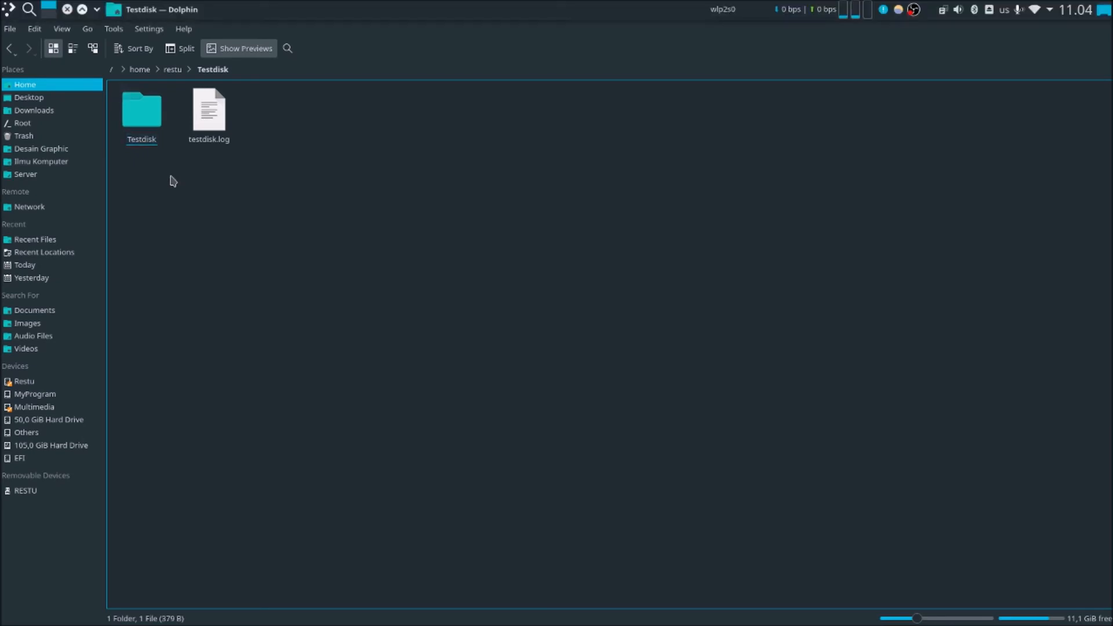
left_click(57, 491)
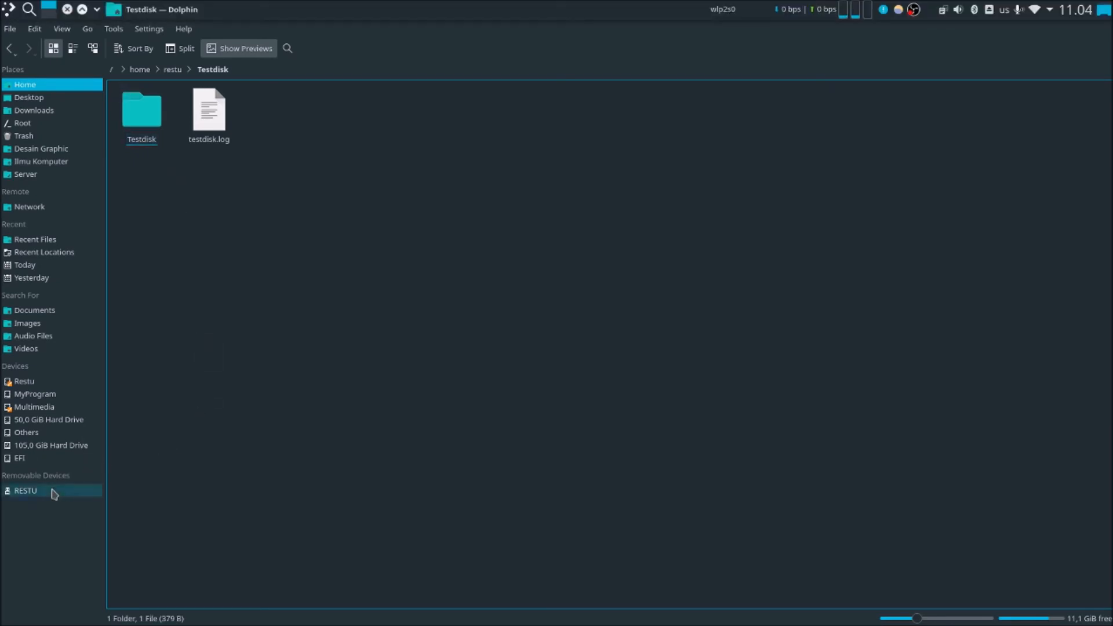
left_click(227, 122)
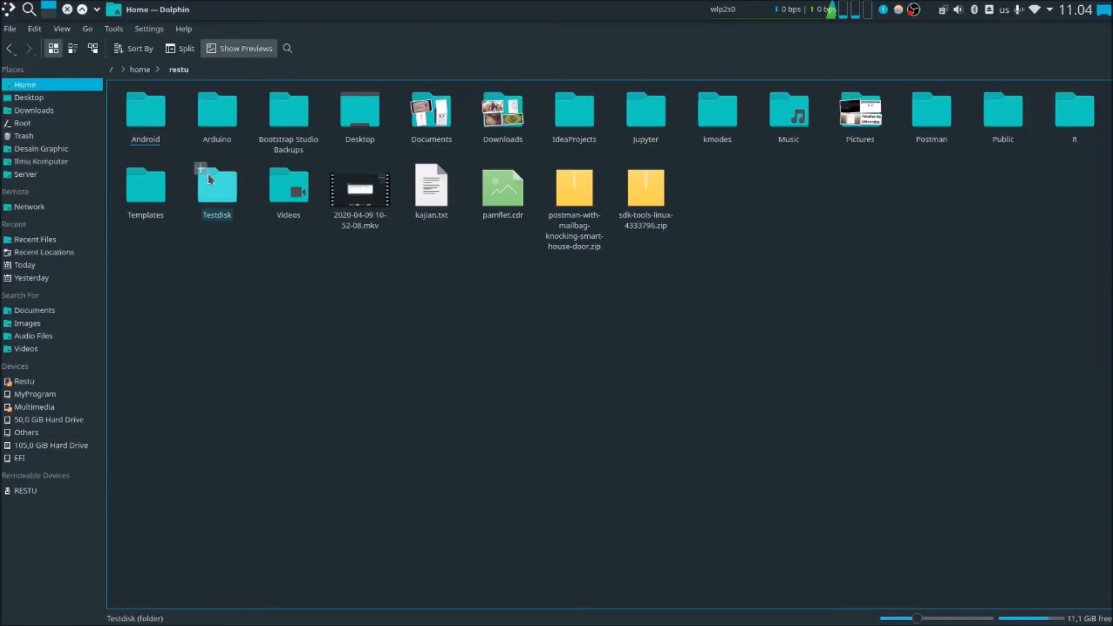
left_click(210, 179)
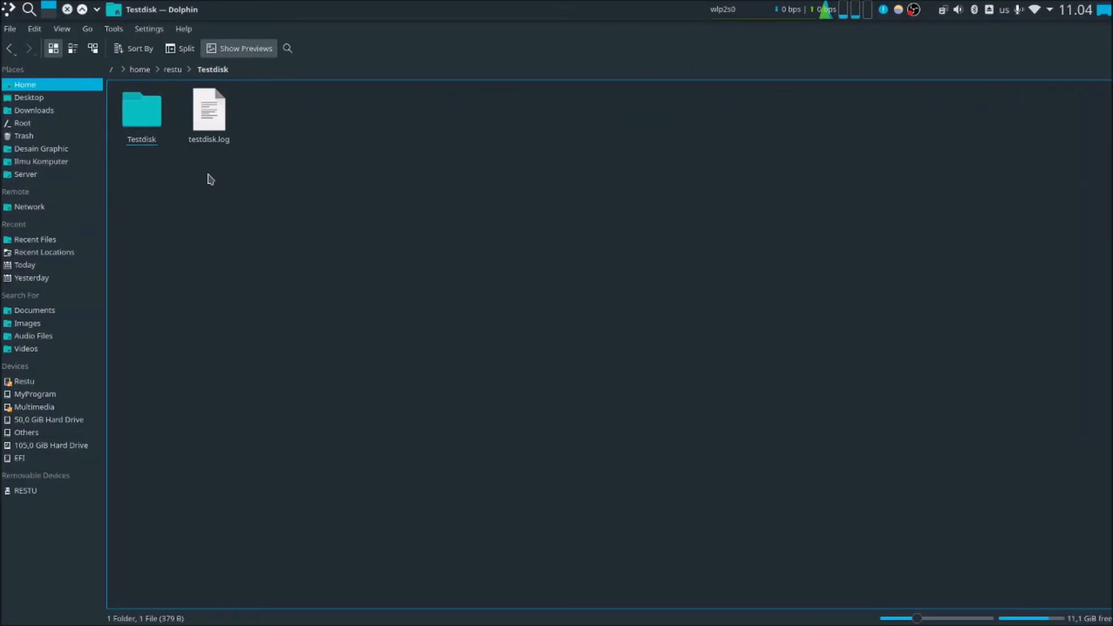
left_click(145, 129)
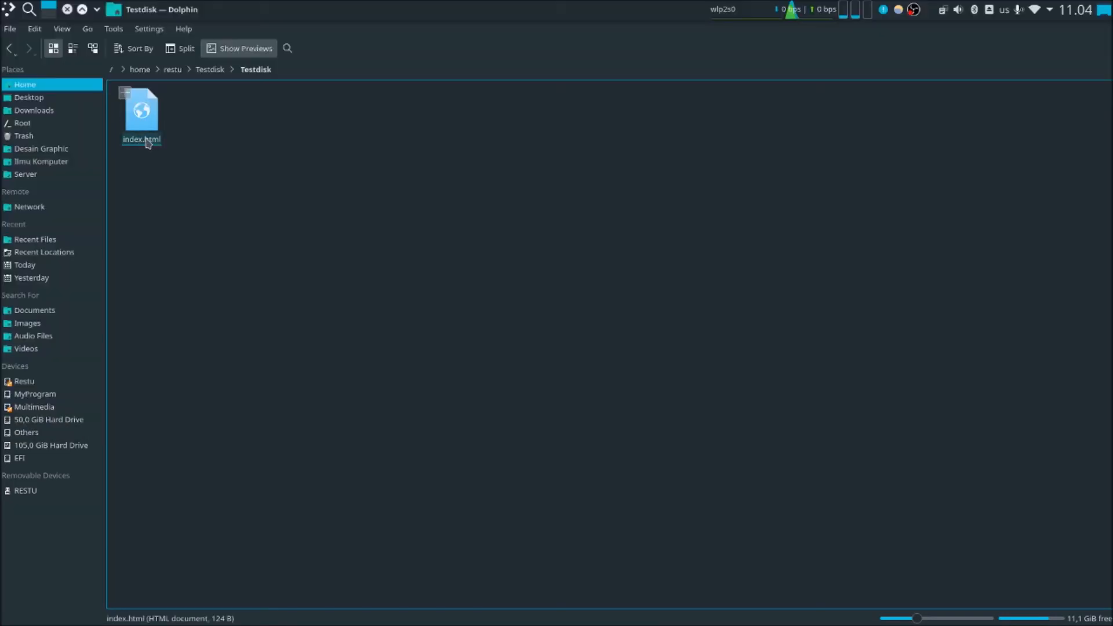
left_click(141, 124)
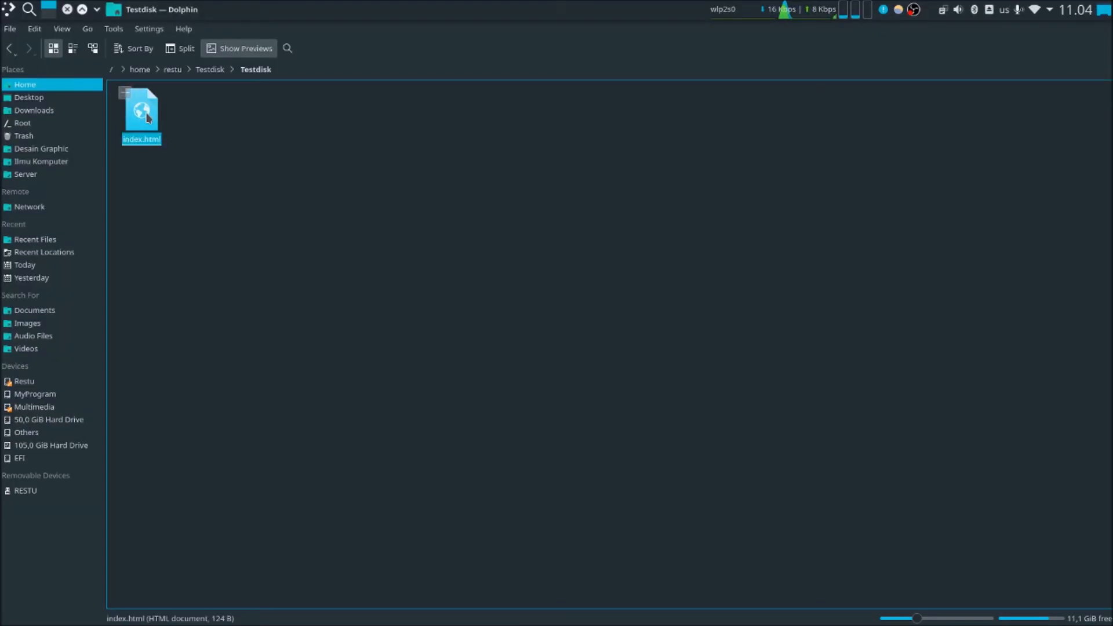
Step: Open the recovered index.html in Kate and inspect its "Hello World!" body text at a larger text size
right_click(141, 123)
mouse_move(191, 142)
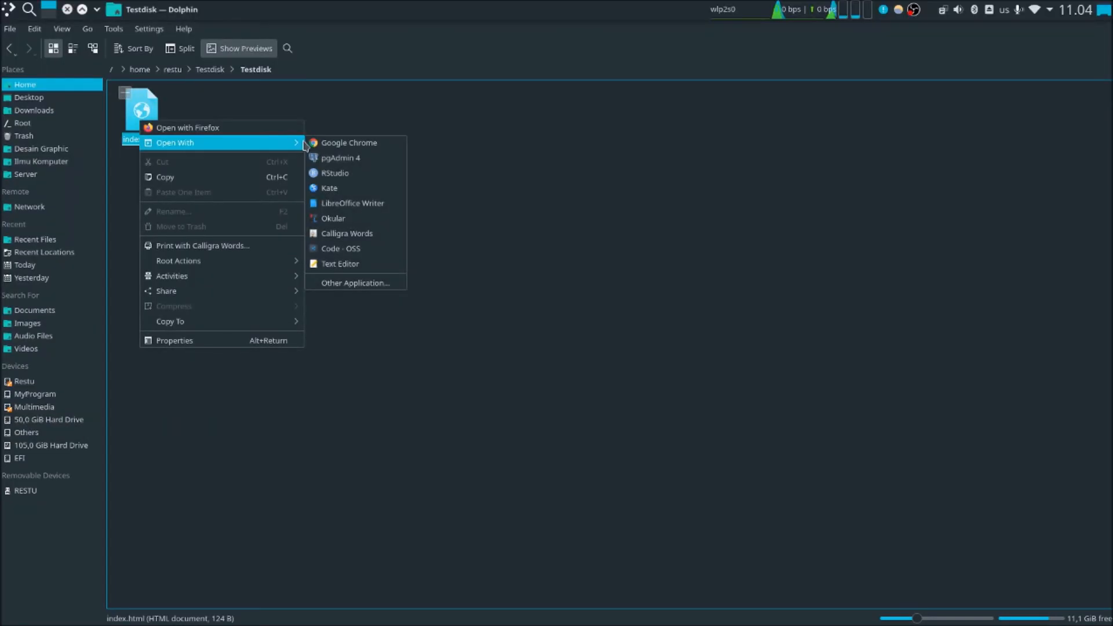
left_click(349, 187)
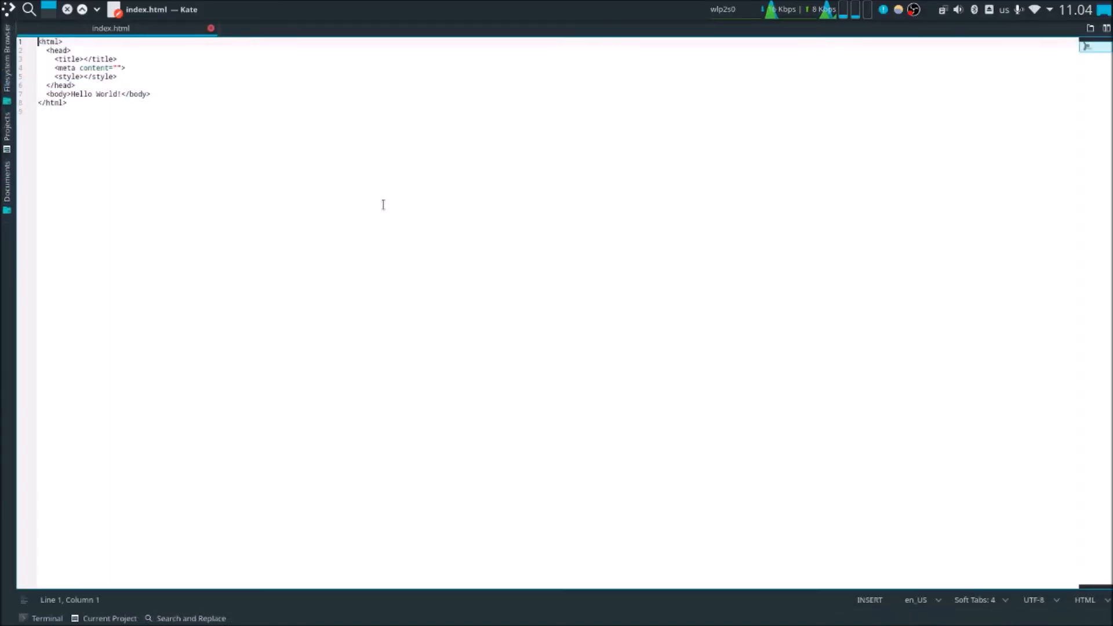
scroll(214, 145, "up", 10)
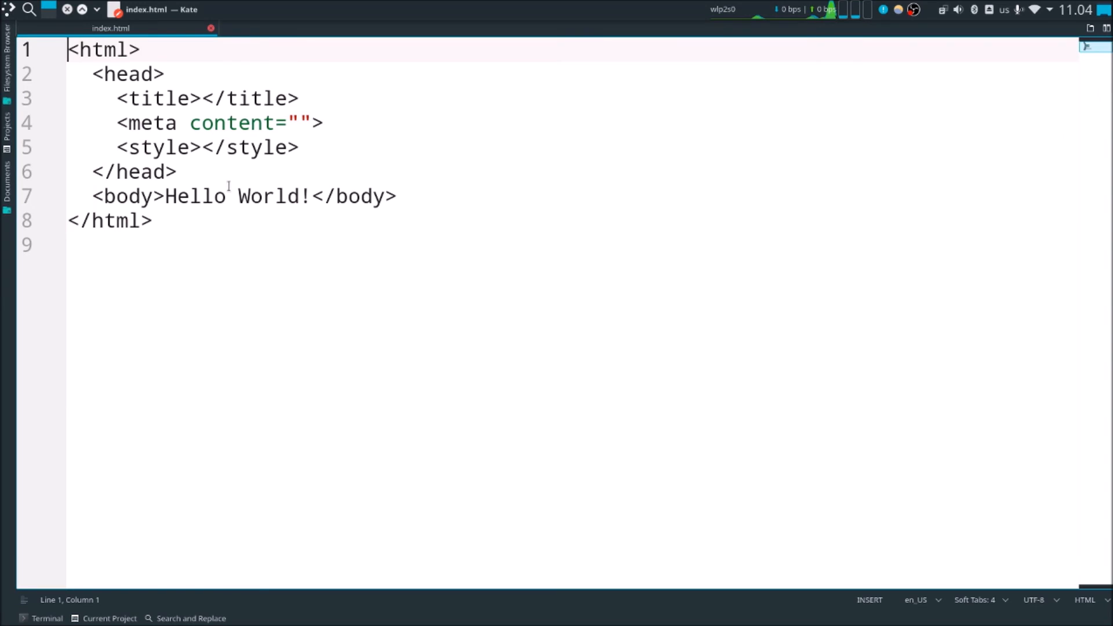
left_click_drag(165, 196, 302, 196)
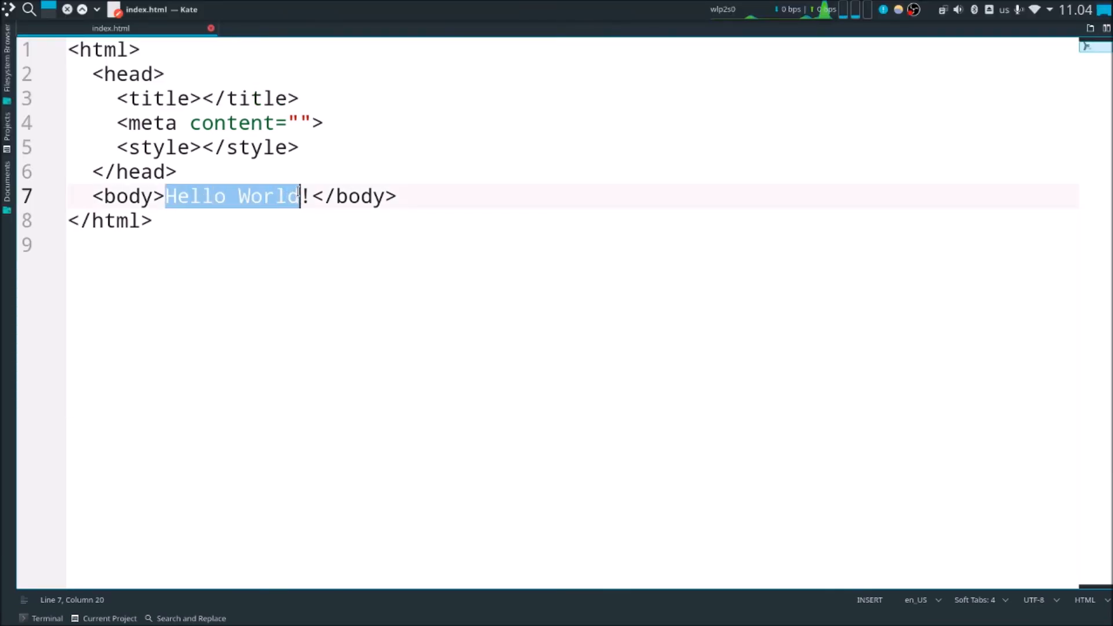
left_click(311, 196)
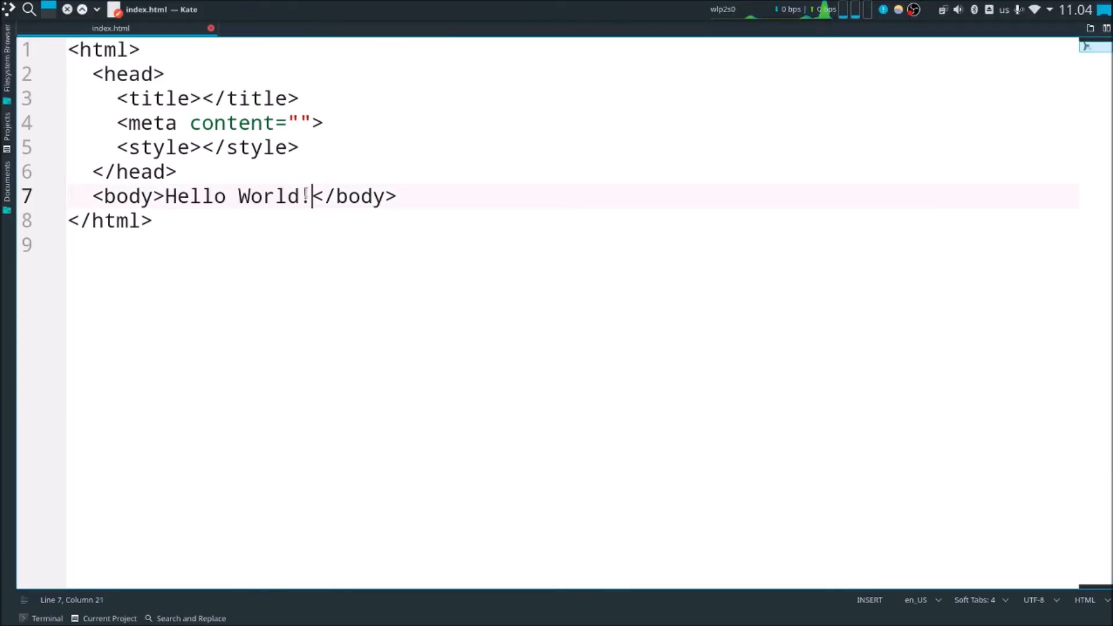
double_click(262, 32)
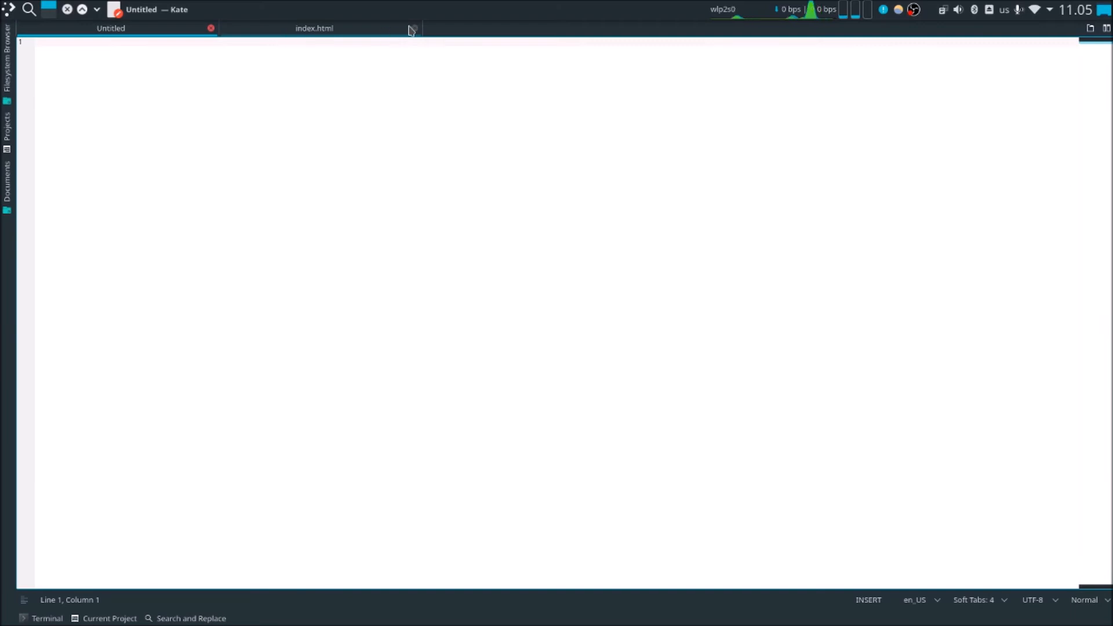
left_click(211, 28)
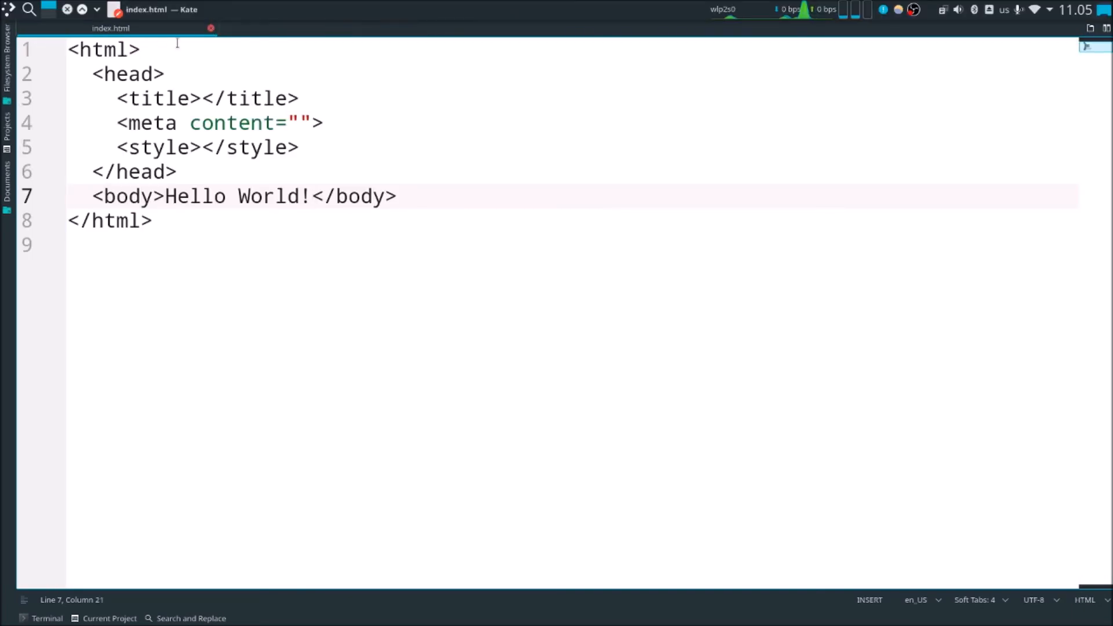
Step: Return to Dolphin, go to the Testdisk folder on the RESTU drive, and open index2.html in Firefox
left_click(97, 10)
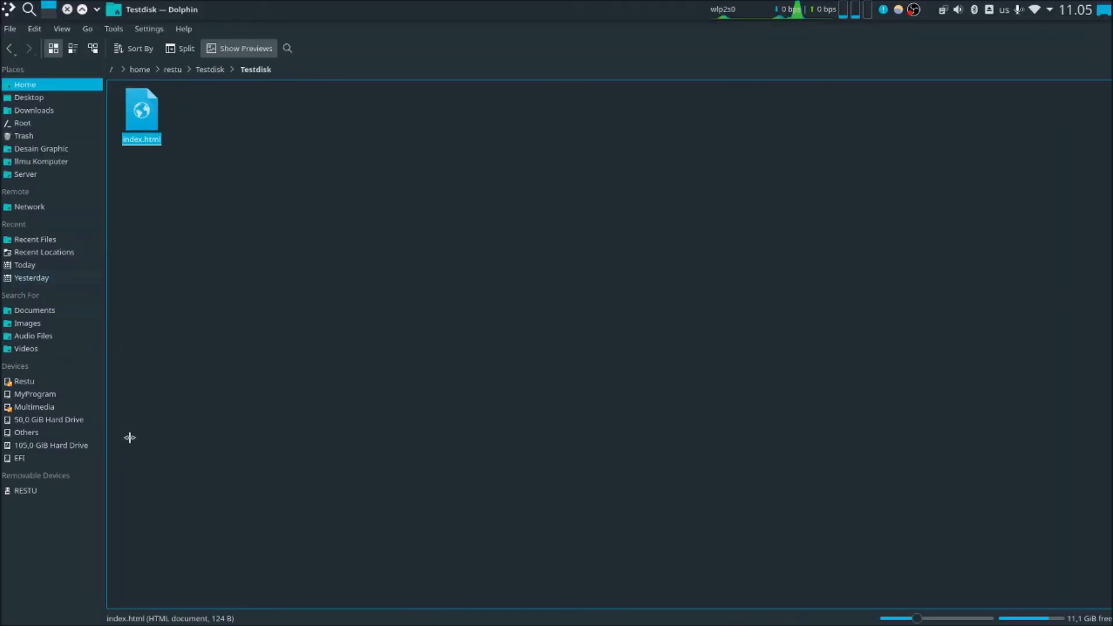
left_click(64, 491)
left_click(216, 121)
double_click(216, 122)
double_click(149, 119)
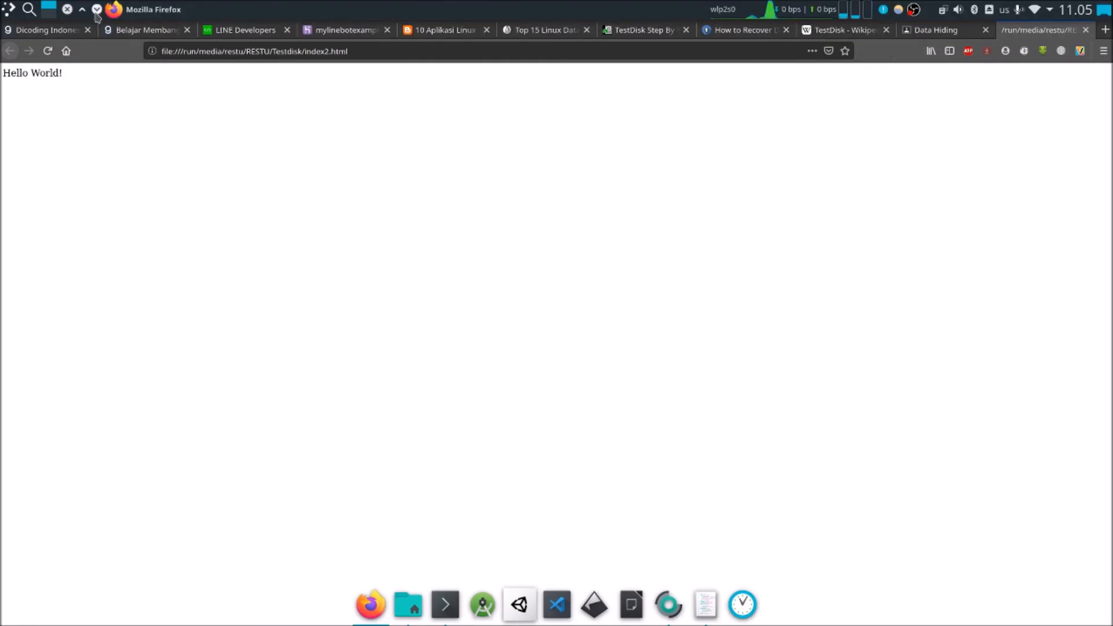
Step: Return to Dolphin and open the drive's index2.html in Kate with the text enlarged
left_click(94, 9)
right_click(139, 118)
mouse_move(217, 142)
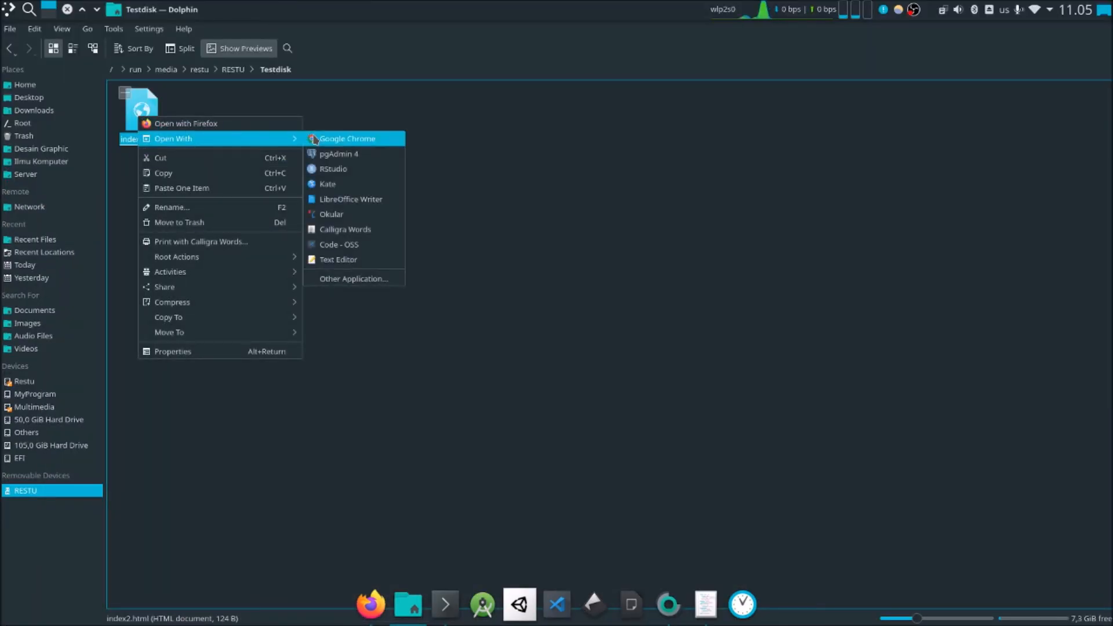
left_click(349, 184)
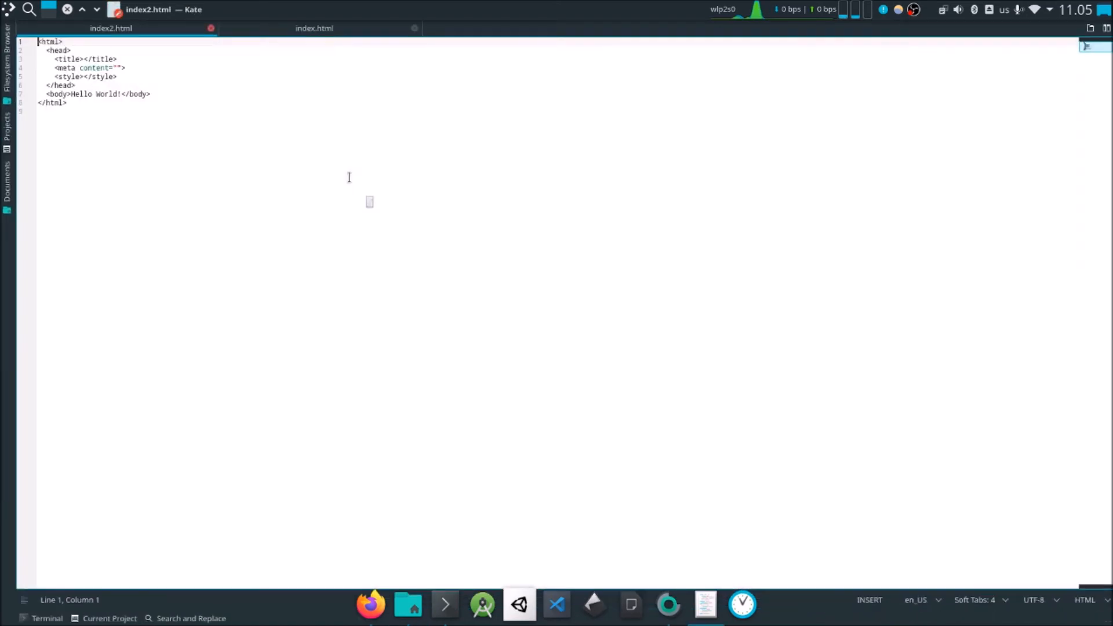
scroll(388, 111, "up", 10)
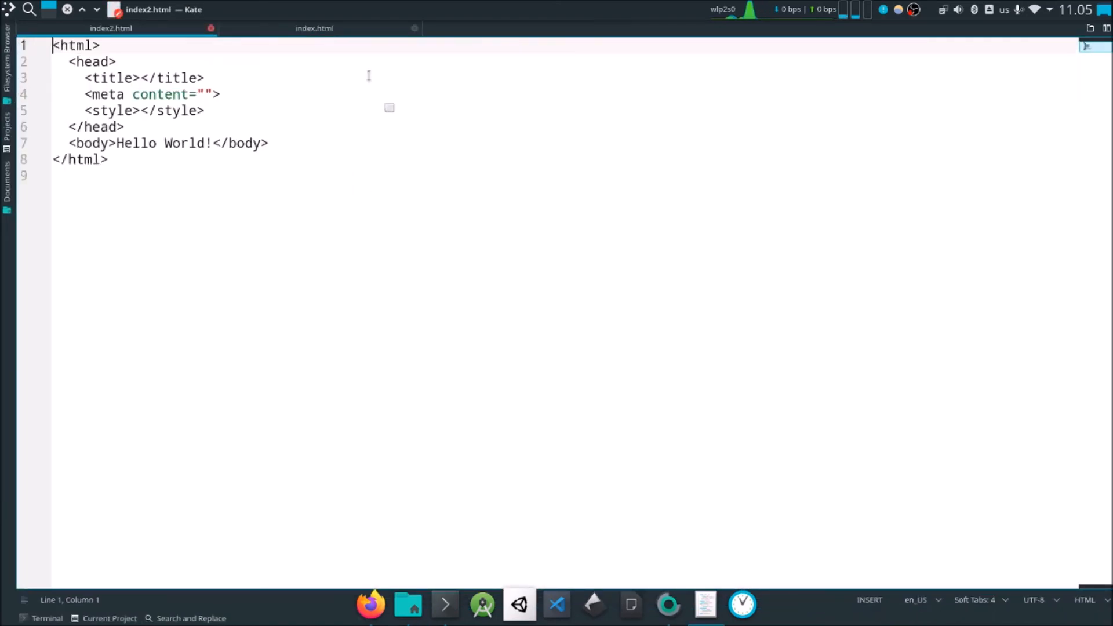
scroll(354, 118, "up", 2)
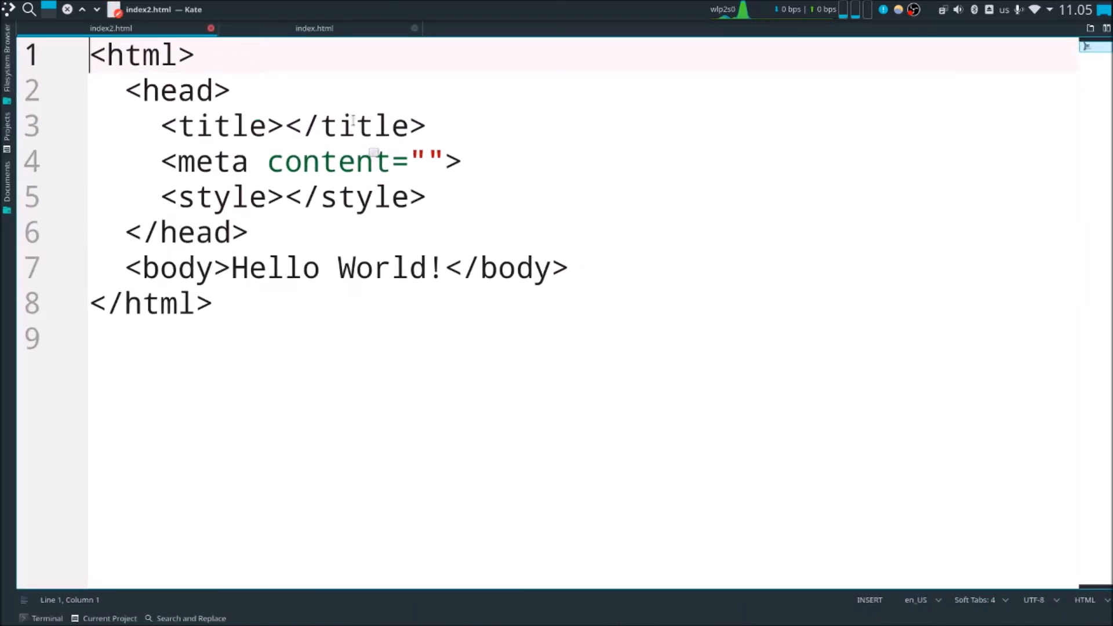
Step: Compare the body text of index2.html with that of the recovered index.html
left_click(232, 268)
left_click_drag(233, 268, 443, 268)
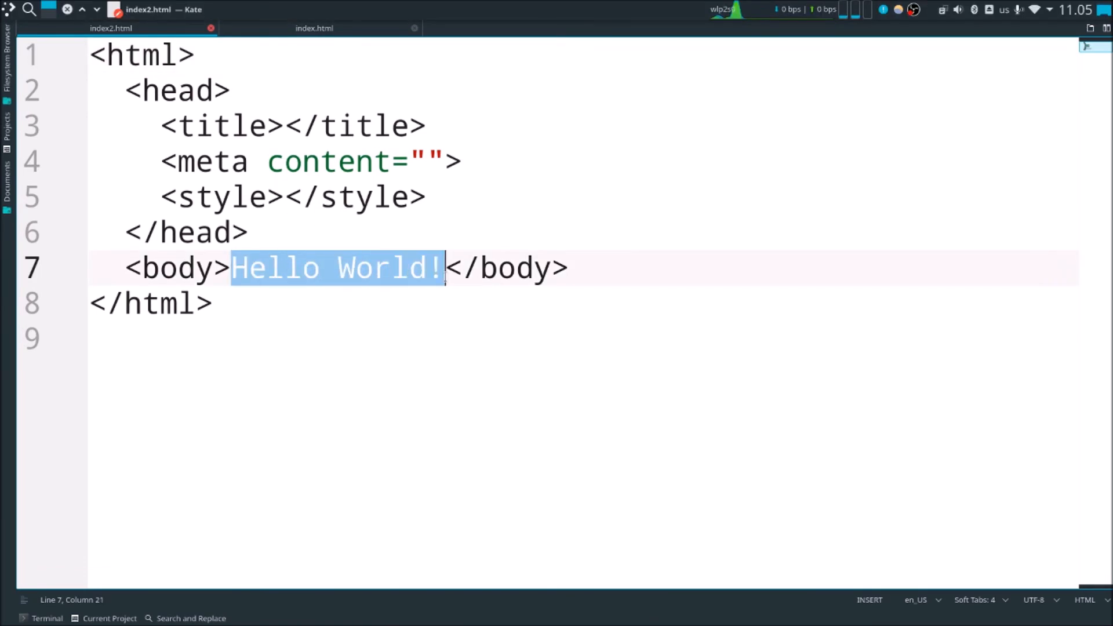
left_click(444, 268)
left_click(324, 31)
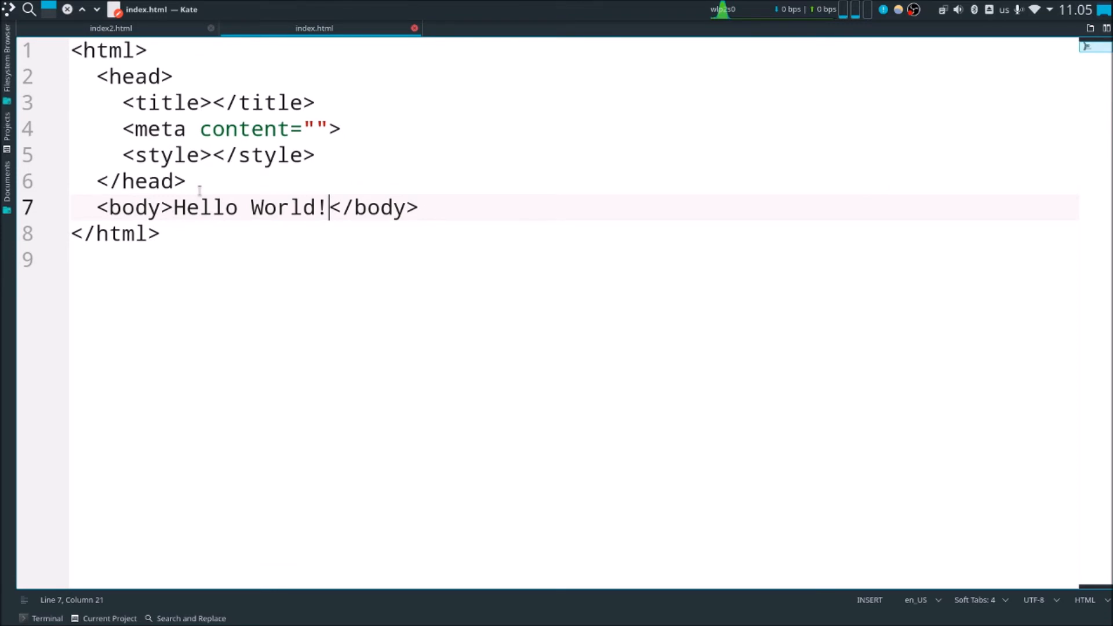
left_click_drag(175, 207, 327, 197)
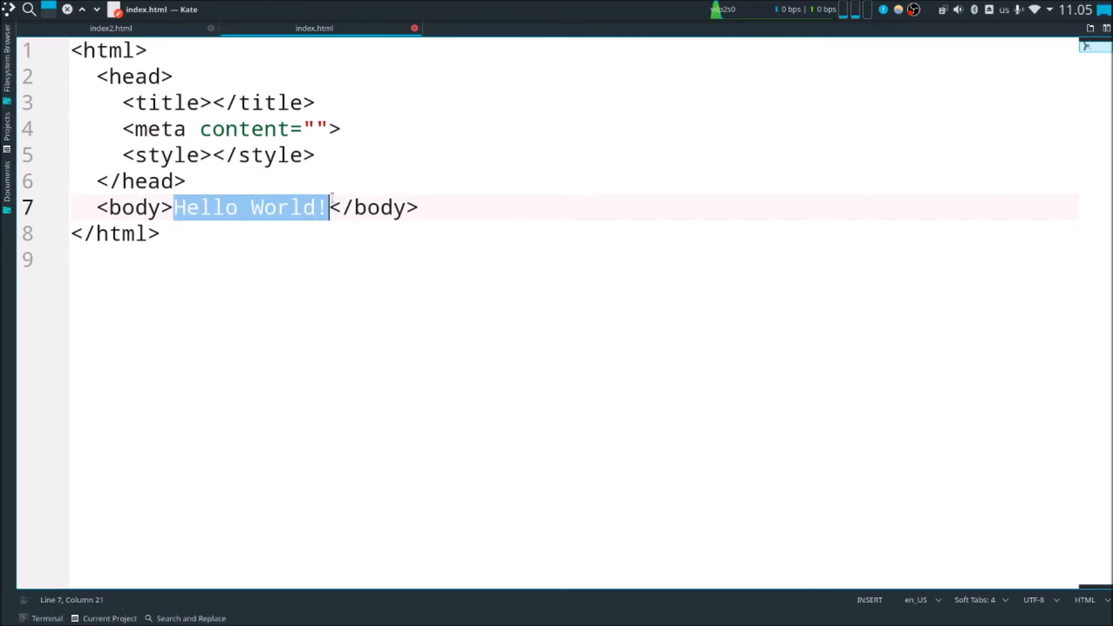
left_click(298, 229)
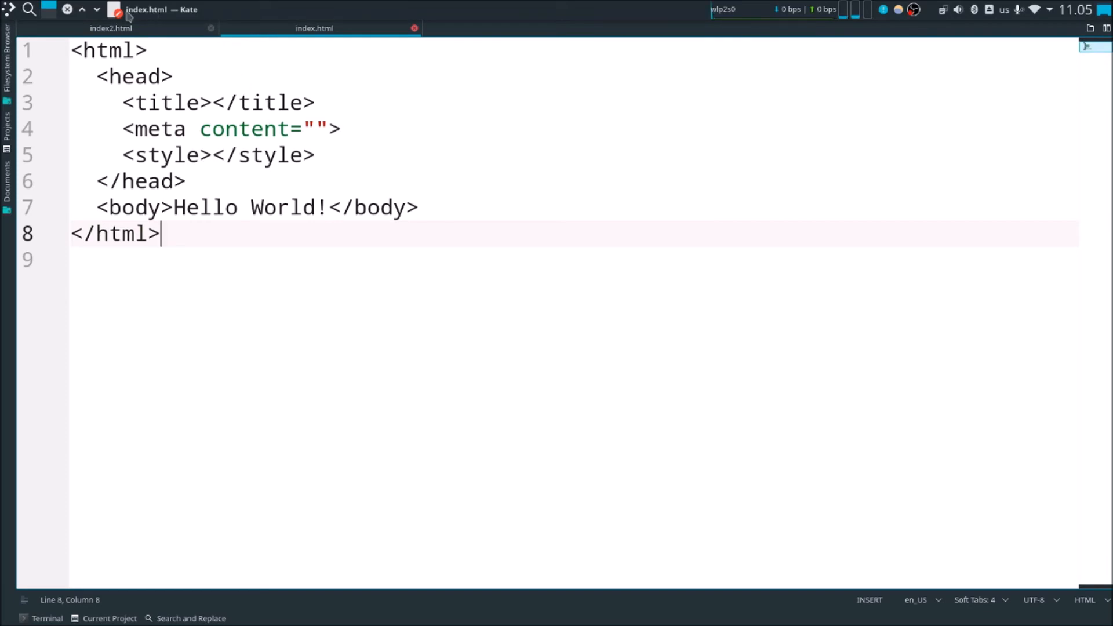
Step: Check TestDisk's file listing in Konsole against the RESTU drive's Testdisk folder in Dolphin
left_click(96, 9)
left_click(313, 244)
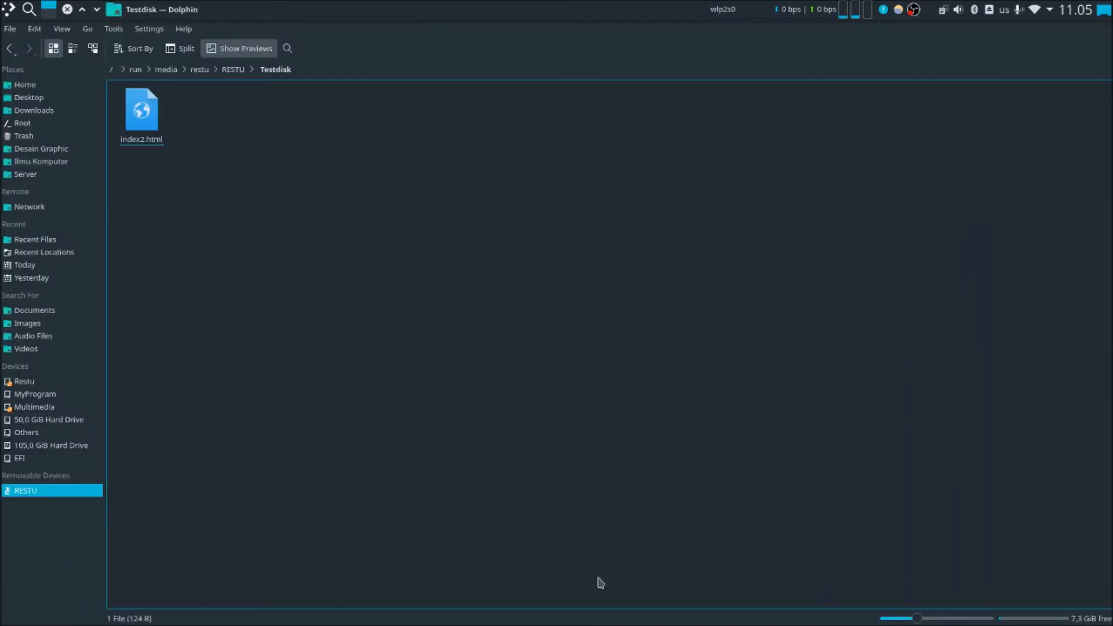
mouse_move(591, 625)
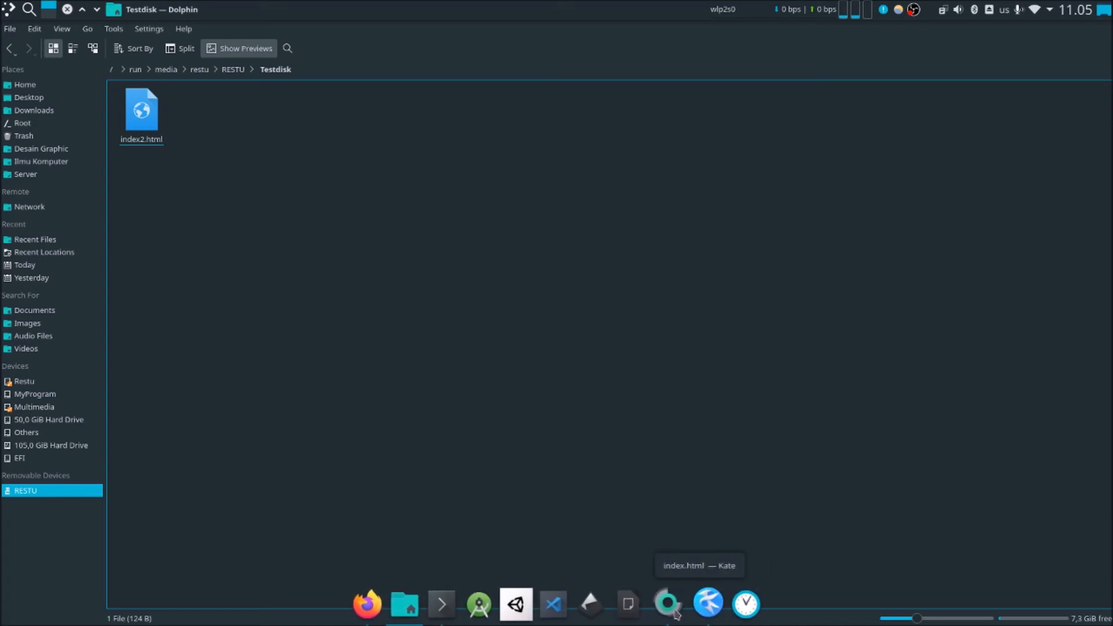
left_click(444, 604)
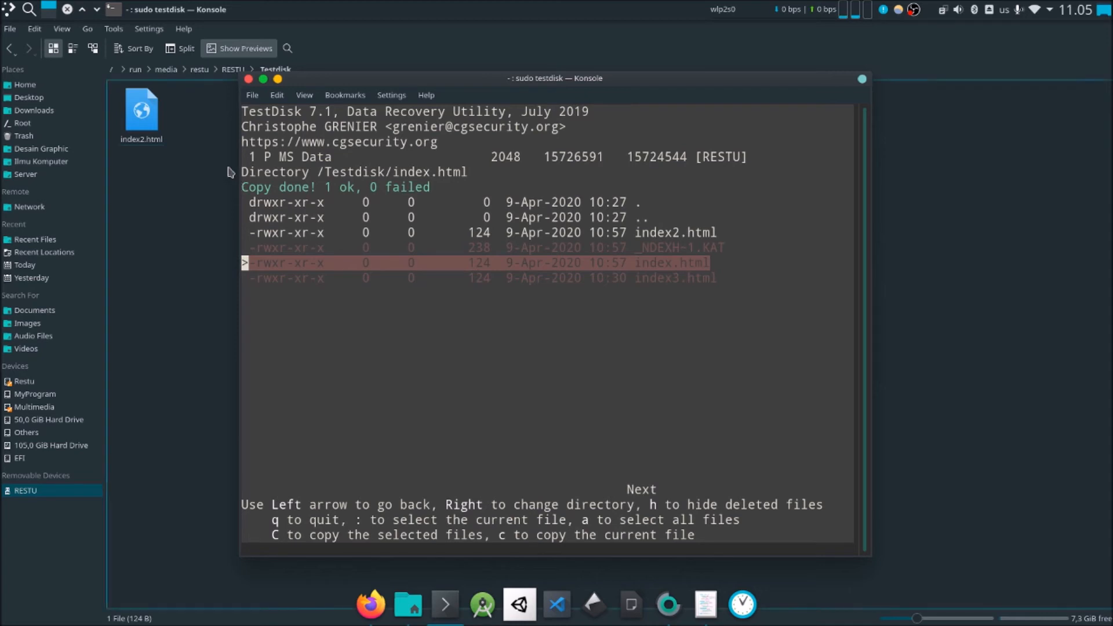
left_click(210, 163)
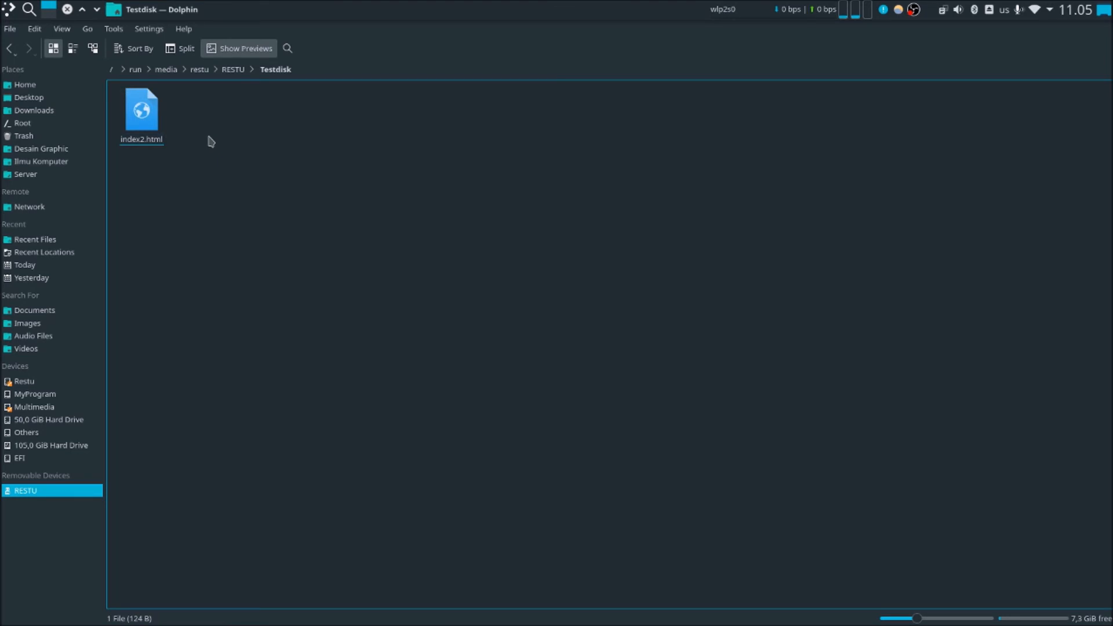
Step: Check the Trash contents, return to the RESTU drive's Testdisk folder, and permanently delete index2.html
left_click(58, 136)
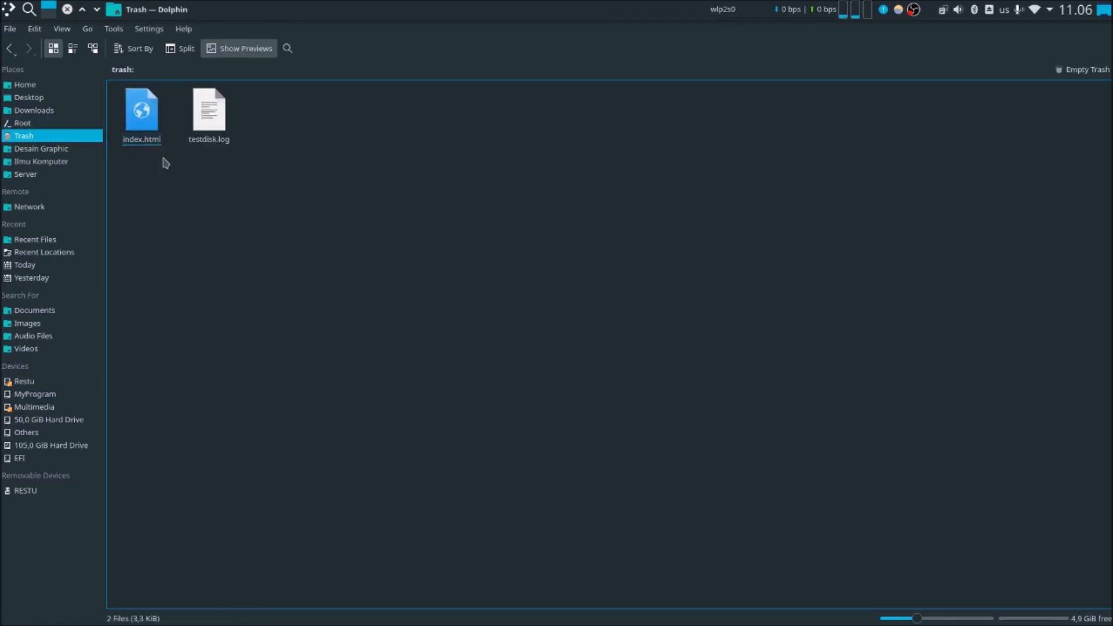
key("alt+Left")
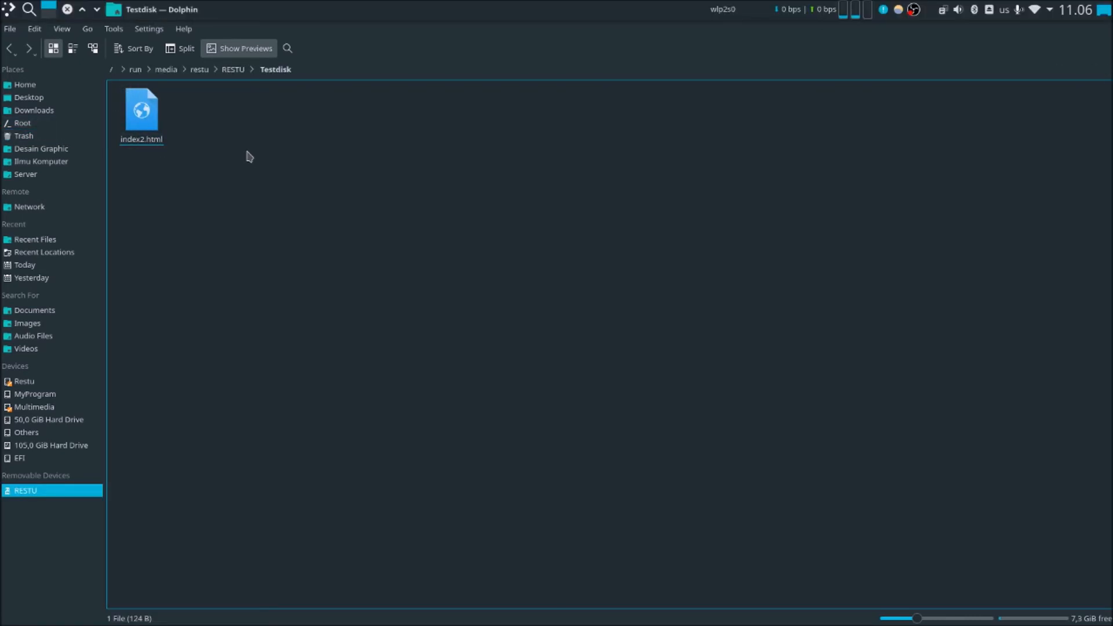
left_click(153, 120)
left_click(133, 155)
left_click(153, 121)
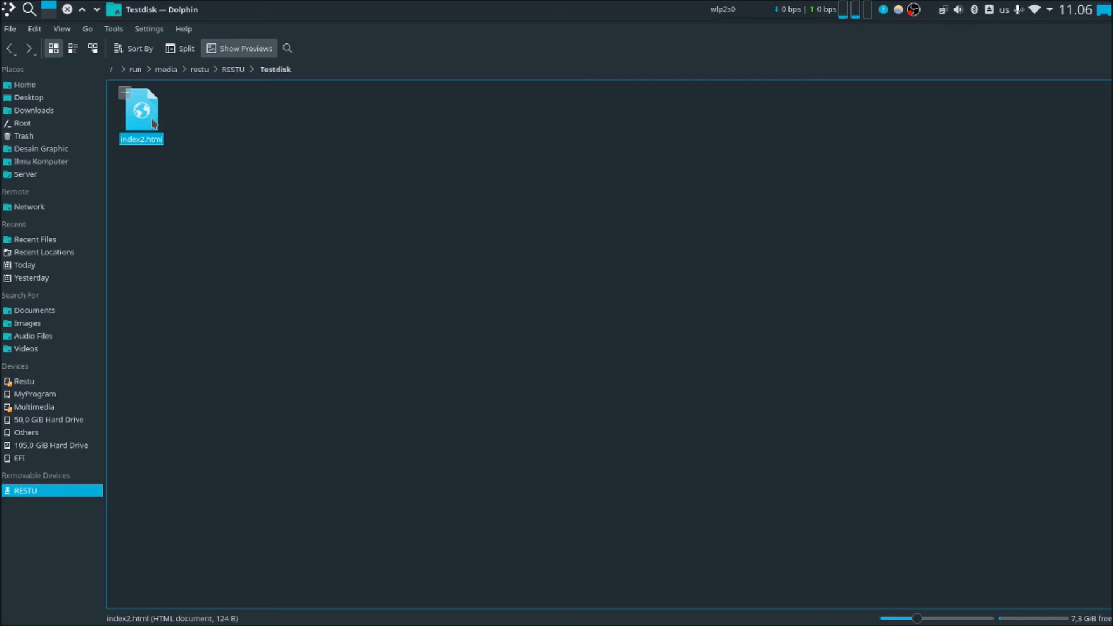
key("shift+Delete")
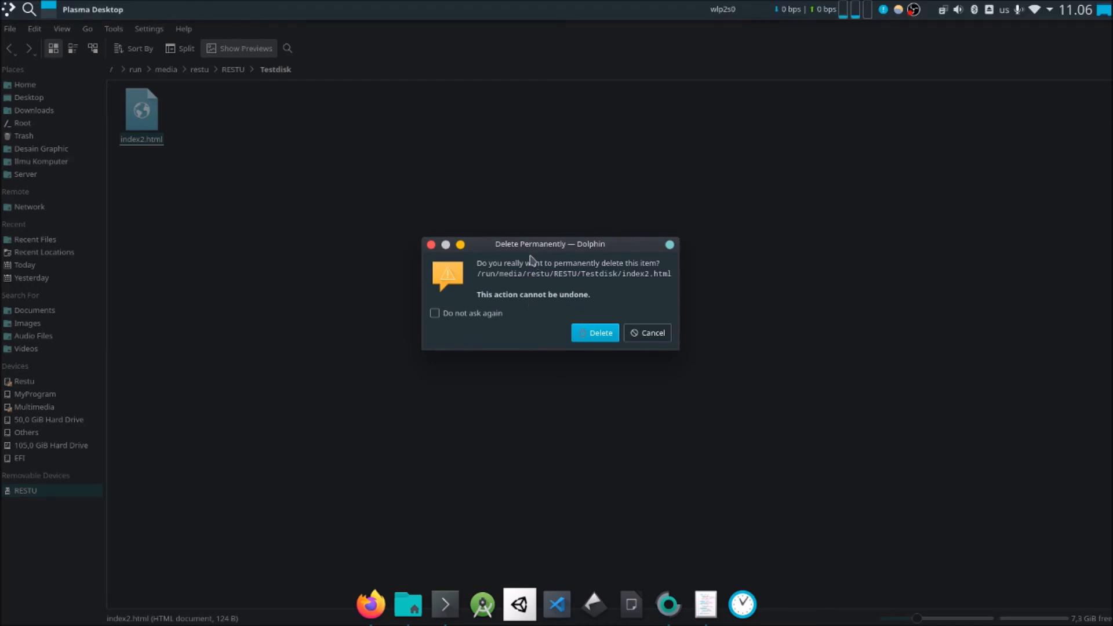
left_click(599, 335)
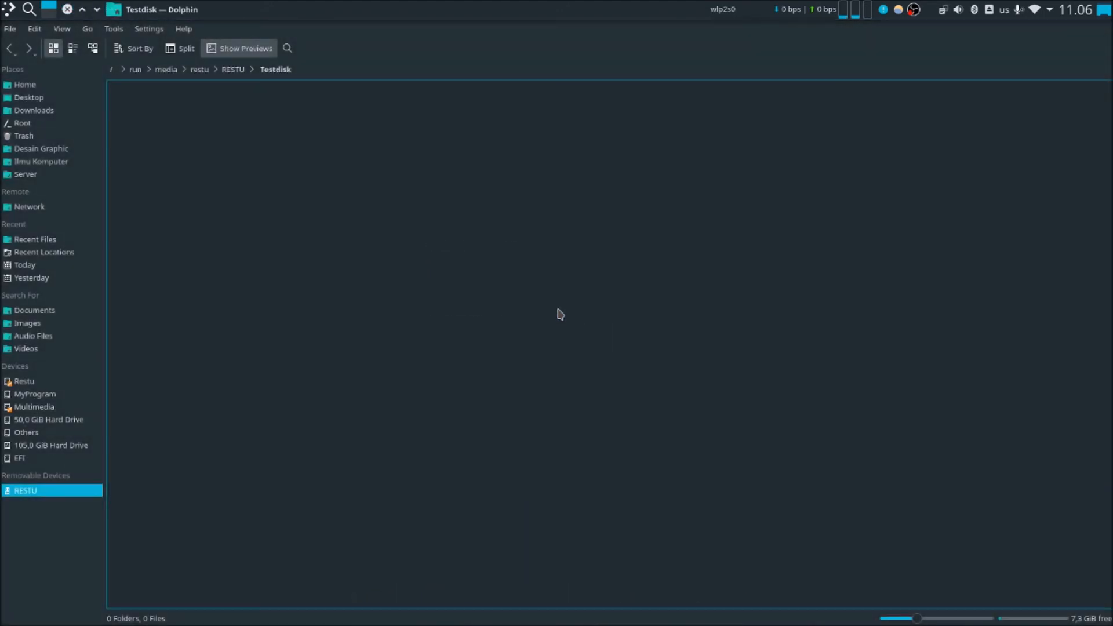
Step: Look for the deleted index2.html in the Trash and in TestDisk's file listing in Konsole
left_click(56, 137)
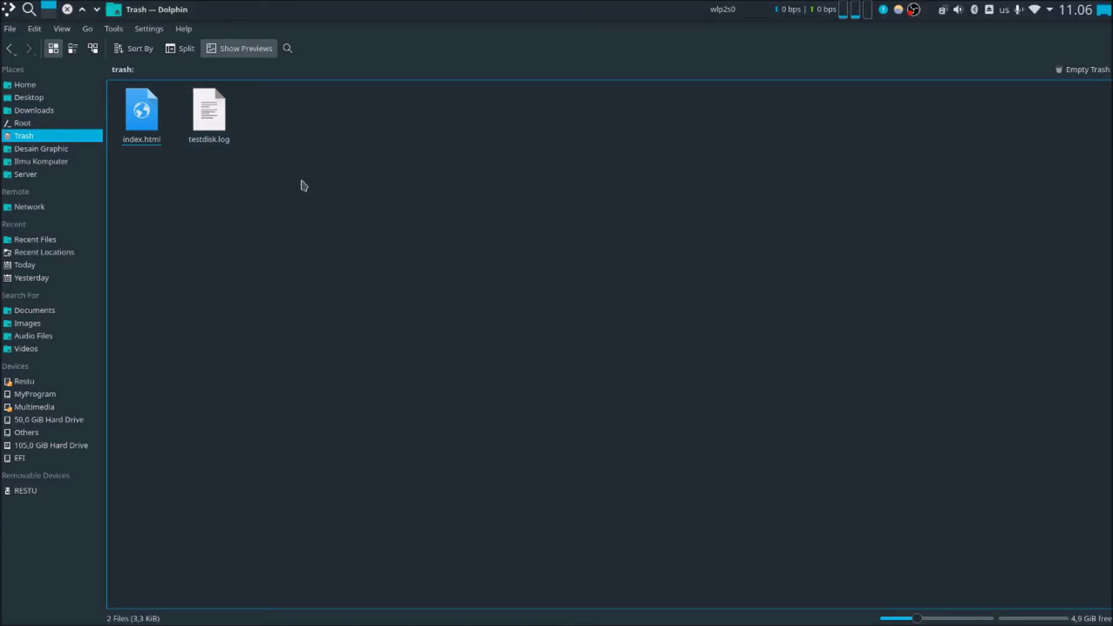
key("alt+Left")
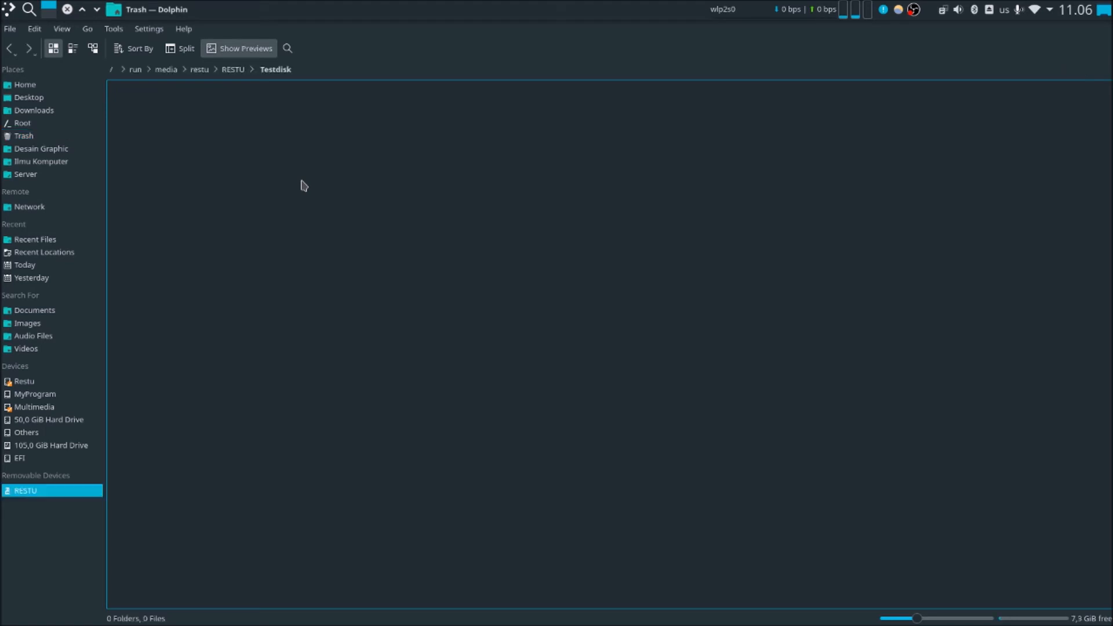
mouse_move(535, 623)
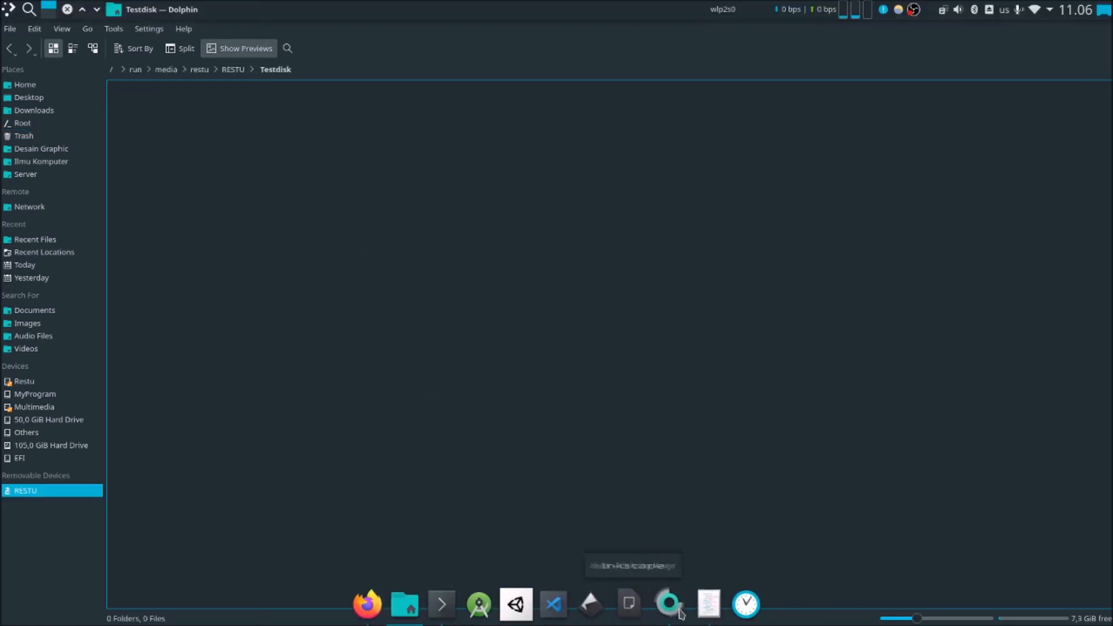
left_click(448, 603)
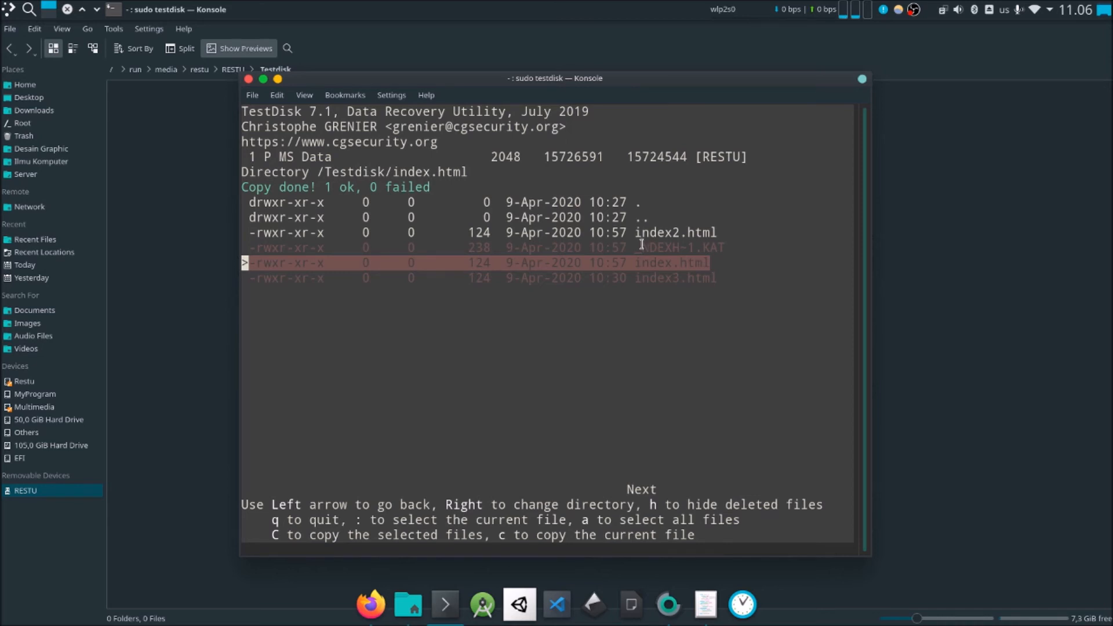
left_click_drag(634, 234, 718, 234)
left_click(721, 276)
Step: Exit TestDisk from the file listing back to the shell prompt and check the version in its banner
key("Left")
key("q")
key("q")
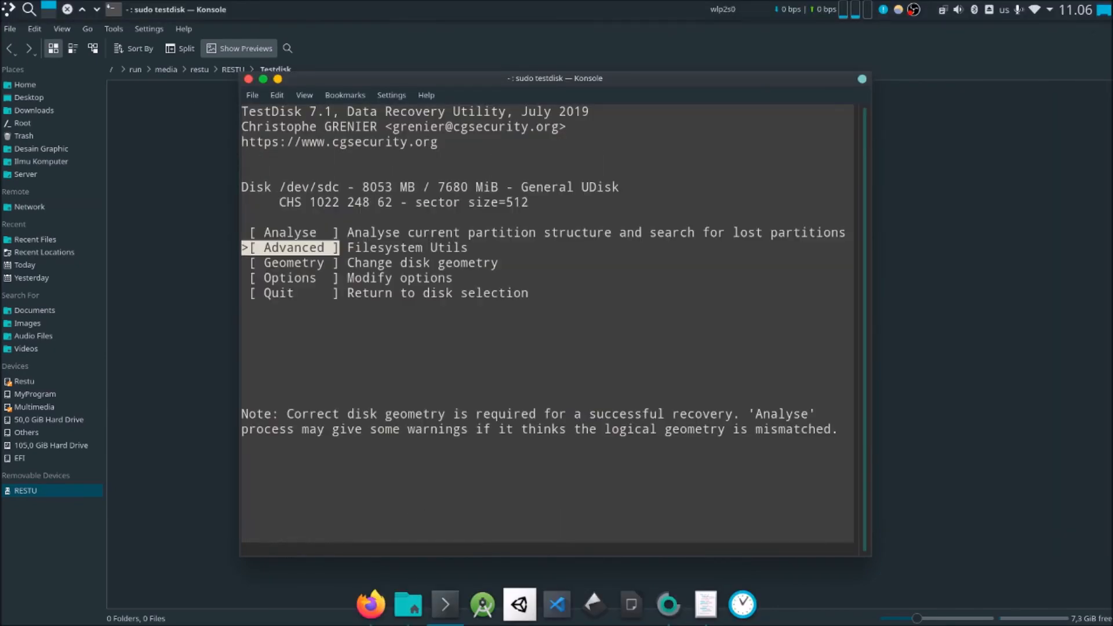
key("q")
key("q")
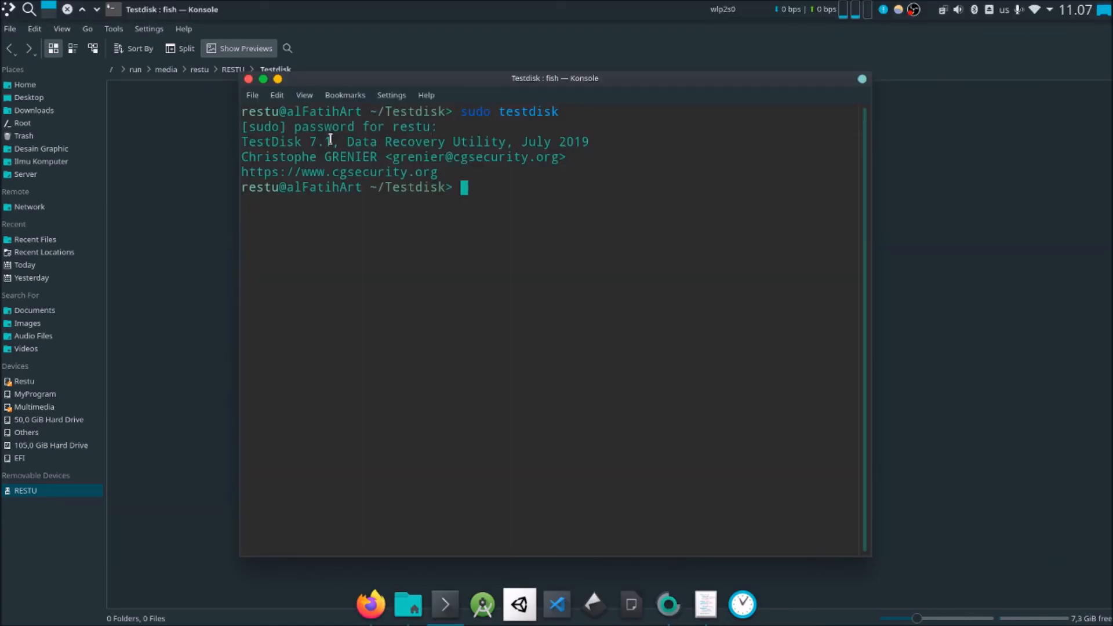
left_click_drag(332, 140, 311, 142)
left_click(507, 261)
Step: Run sudo testdisk again from the Testdisk folder and enter the sudo password
key("Up")
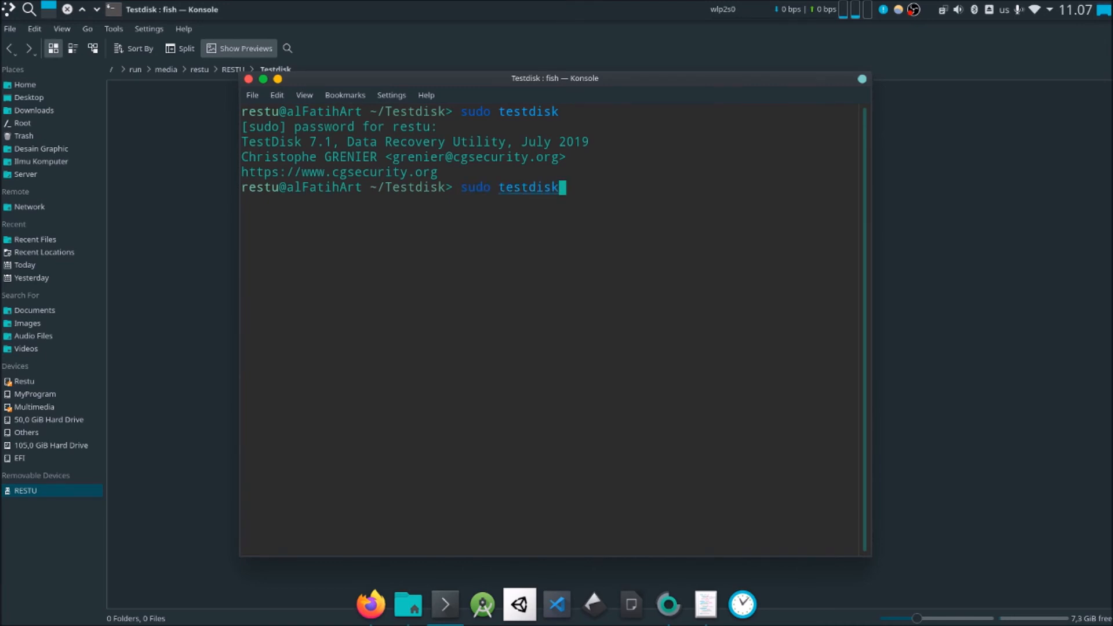
key("Return")
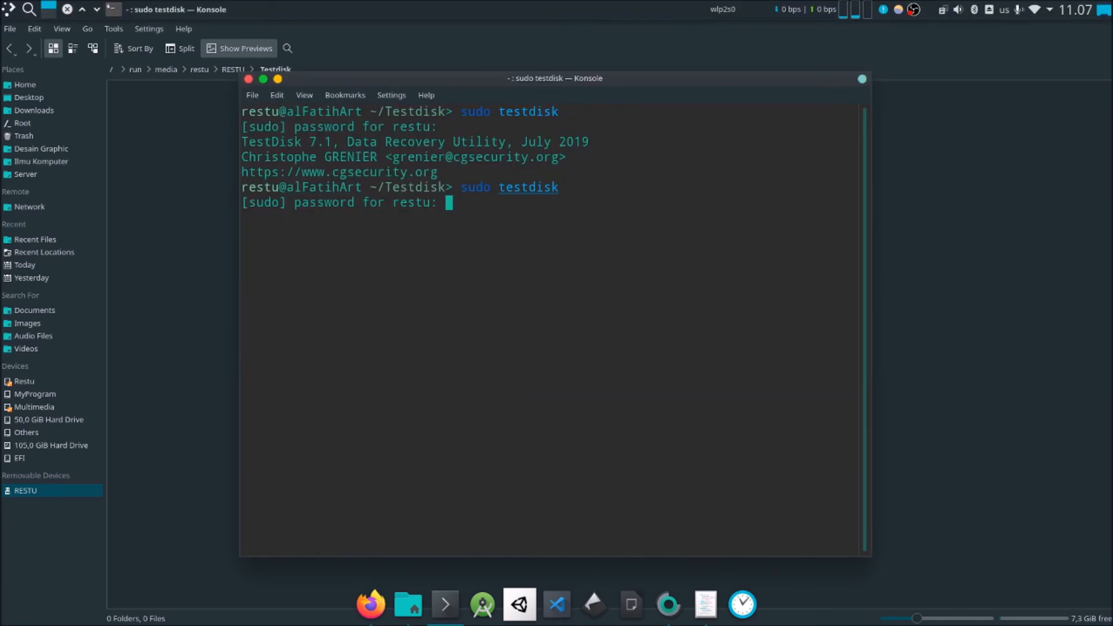
key("Return")
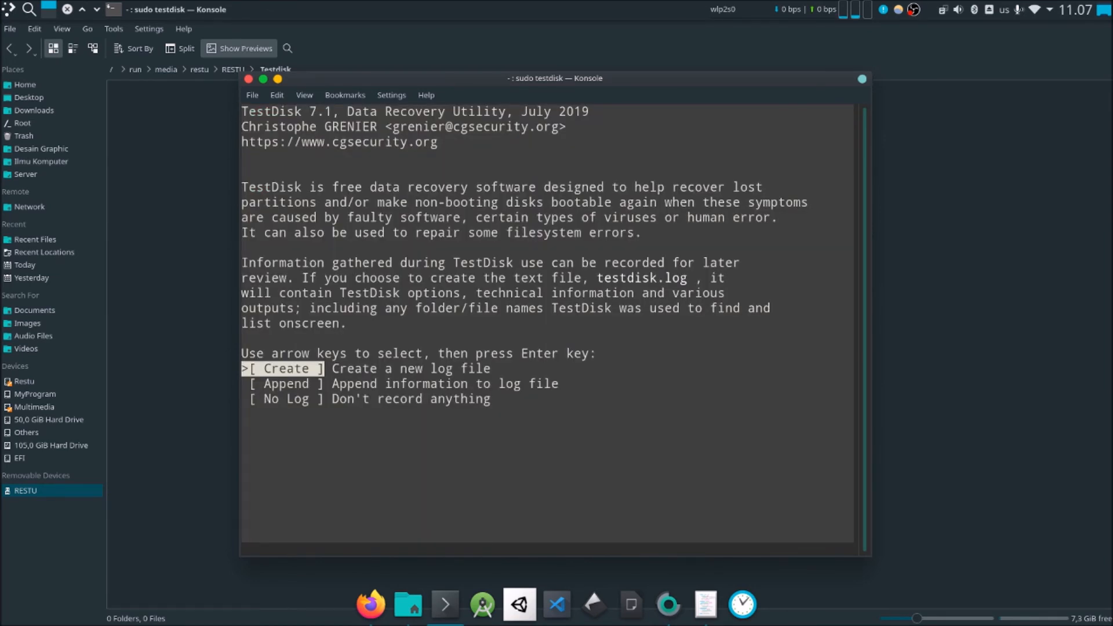
Step: Choose to append information to the existing log file and select the General UDisk /dev/sdc as the media
key("Down")
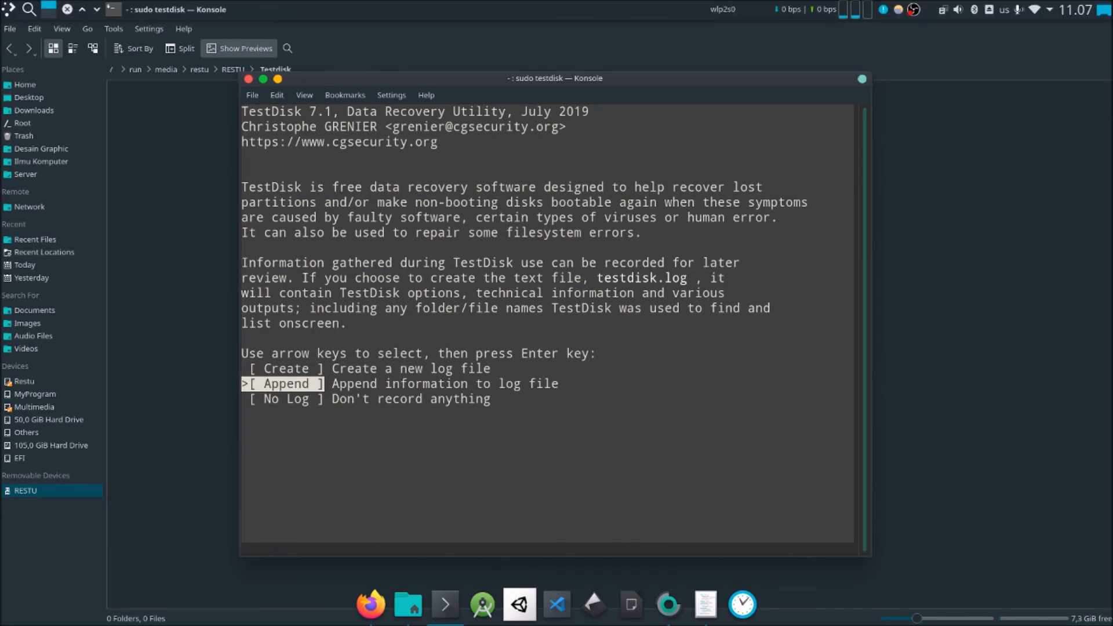
key("Return")
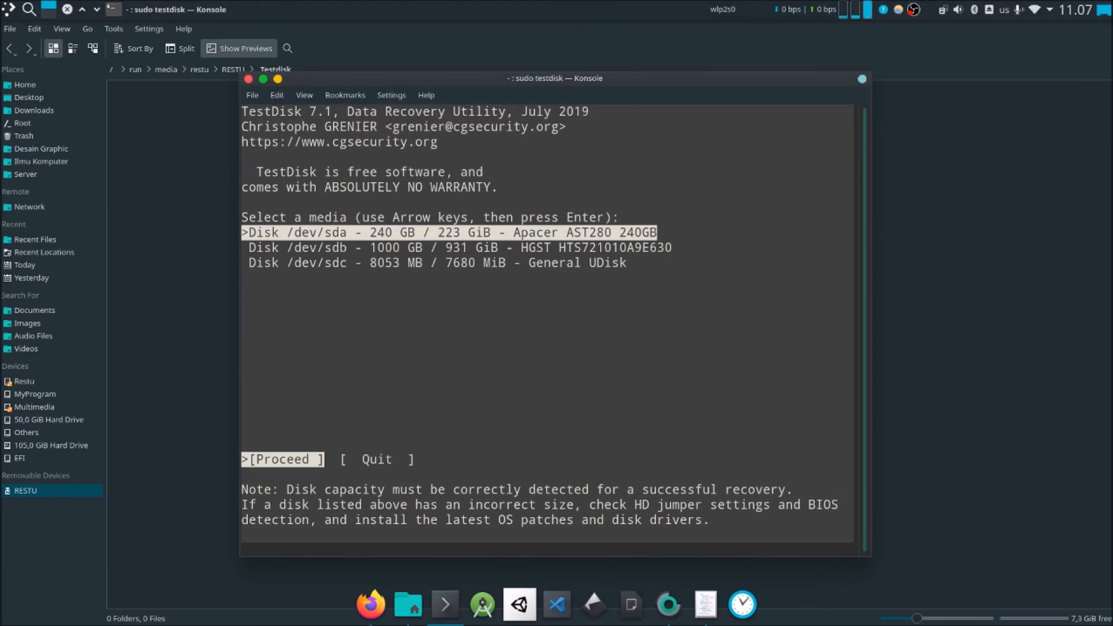
key("Down")
key("Down")
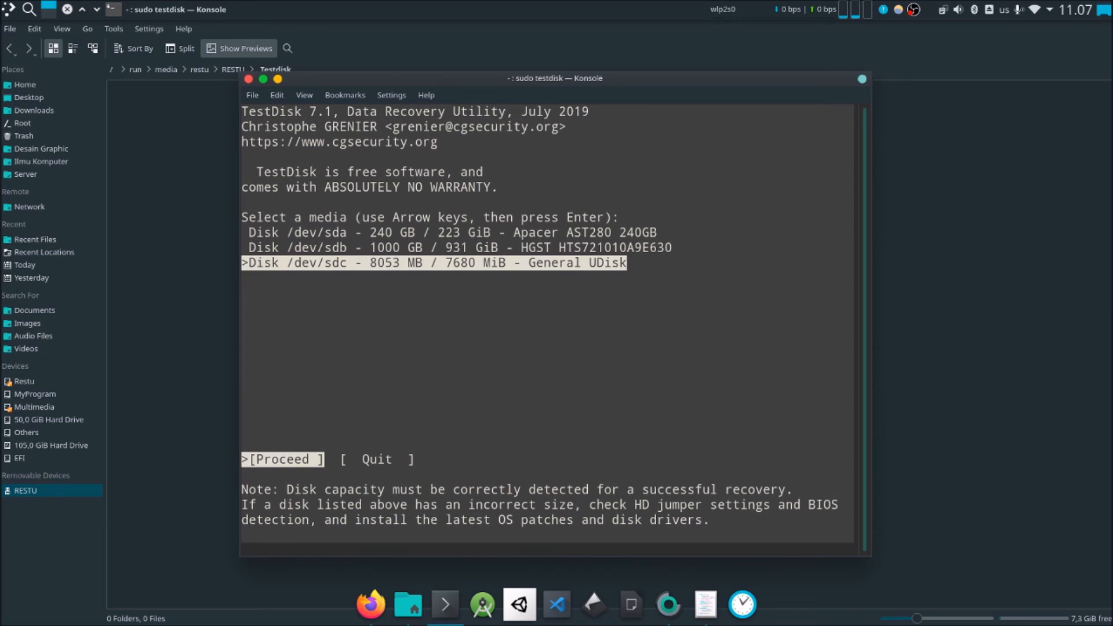
key("Return")
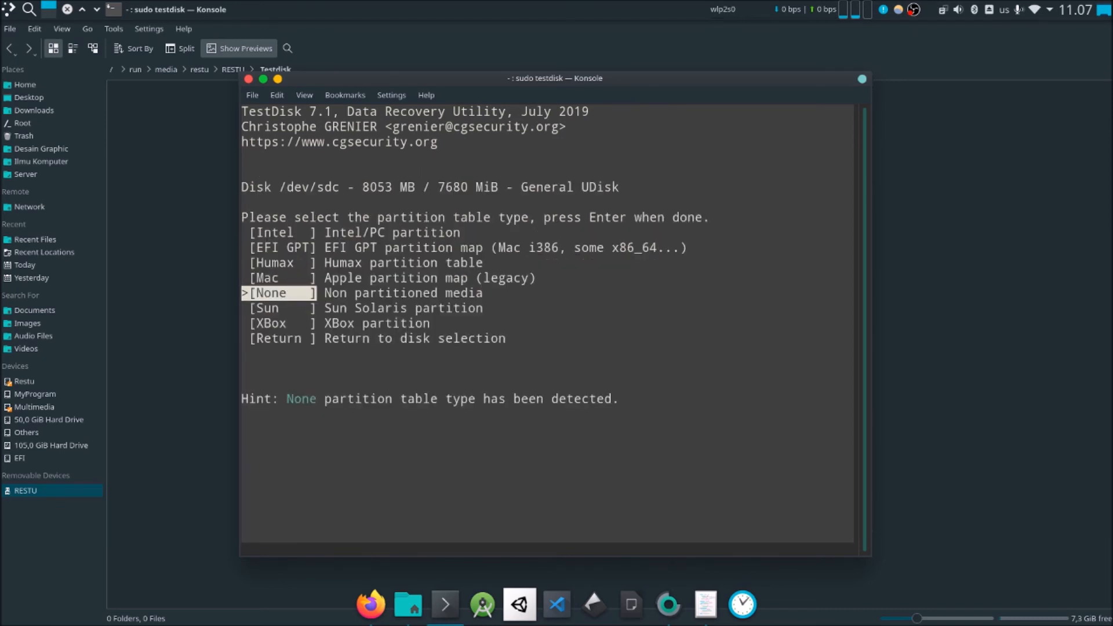
Step: Set the partition table type for /dev/sdc to EFI GPT
key("Up")
key("Up")
key("Up")
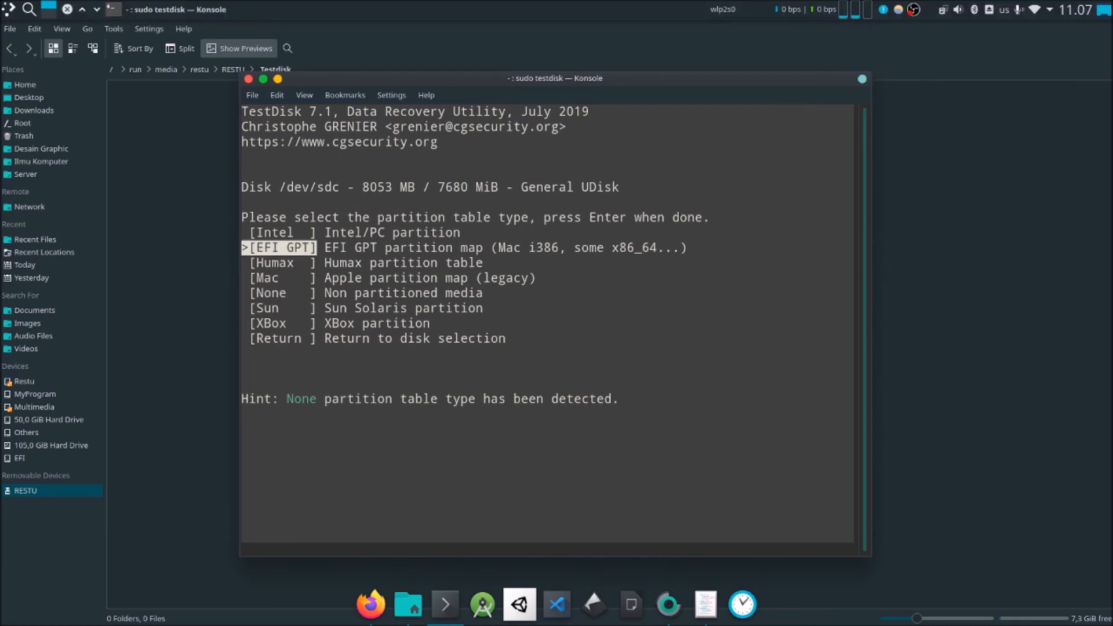
key("Return")
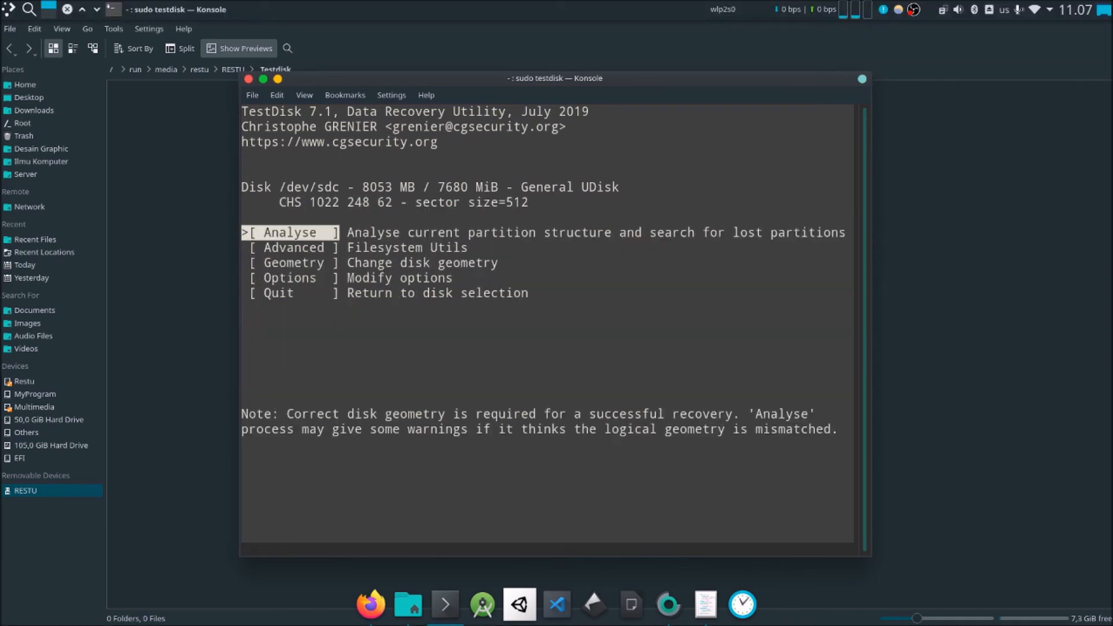
Step: Enter the Advanced filesystem utilities and run Undelete on the MS Data partition labelled RESTU
key("Down")
key("Return")
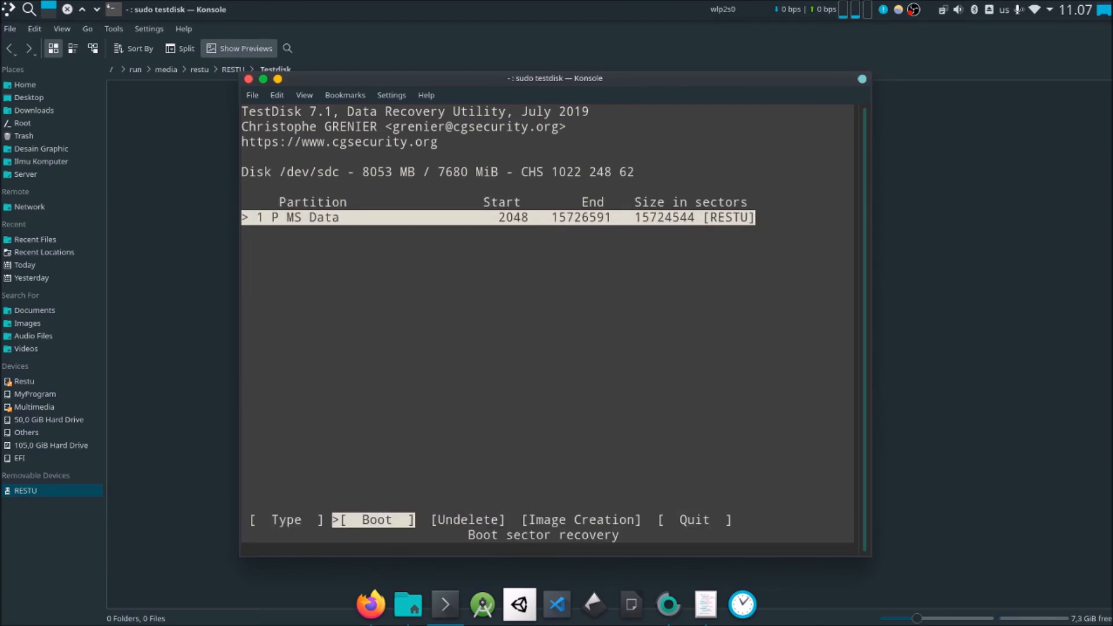
key("Right")
key("Return")
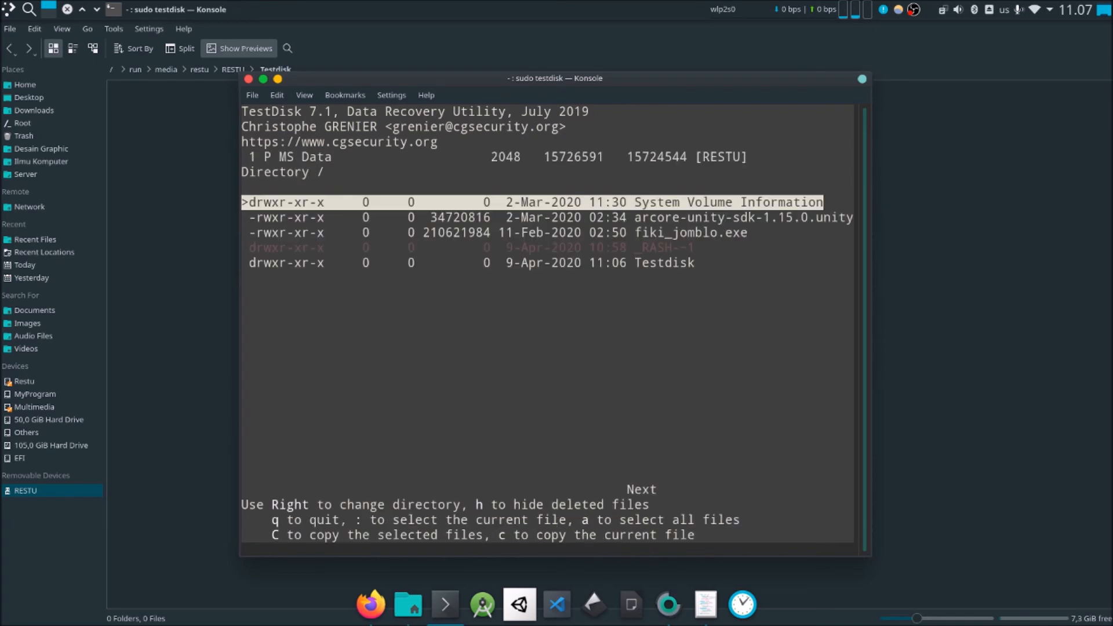
Step: Enter the Testdisk directory in the RESTU partition's file listing
key("Down")
key("Down")
key("Down")
key("Down")
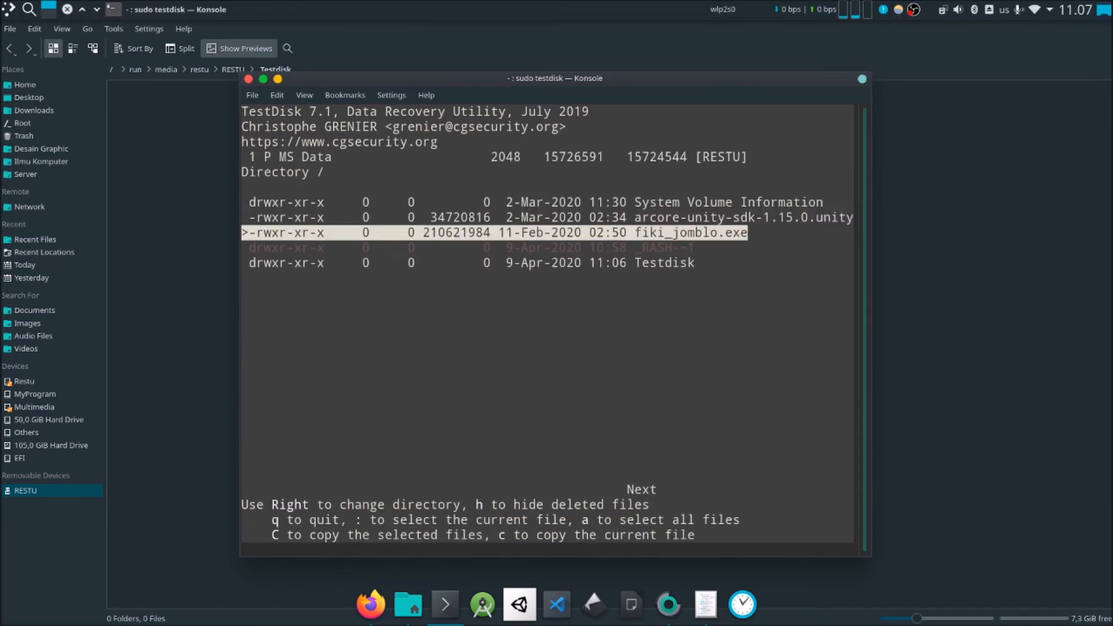
key("Right")
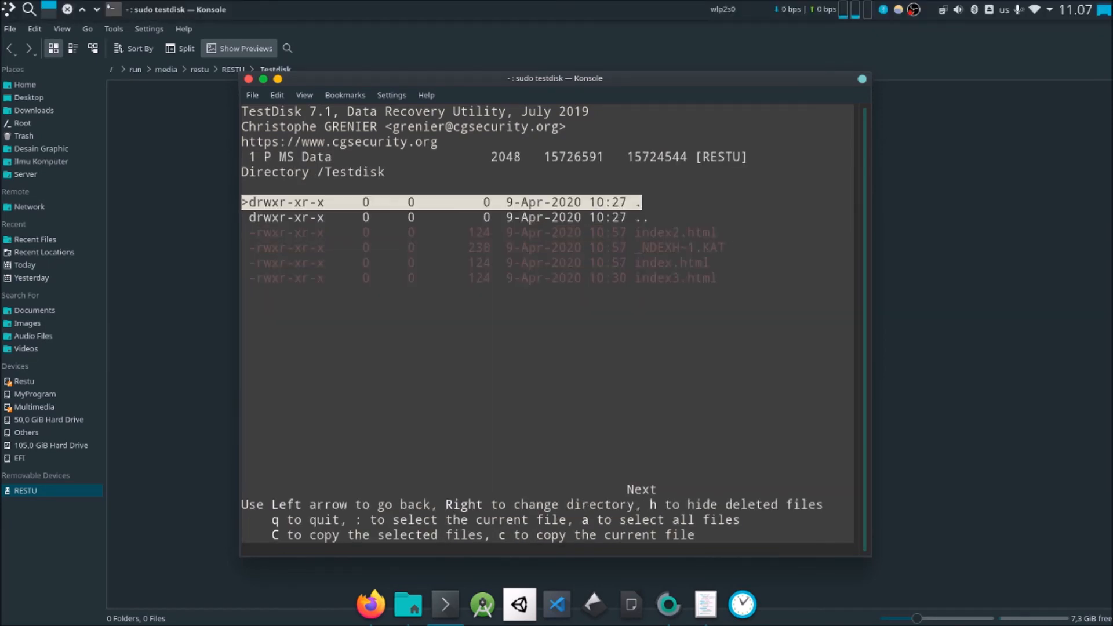
Step: Recover the deleted index2.html by copying it to the Testdisk folder in the home directory
key("Down")
key("Down")
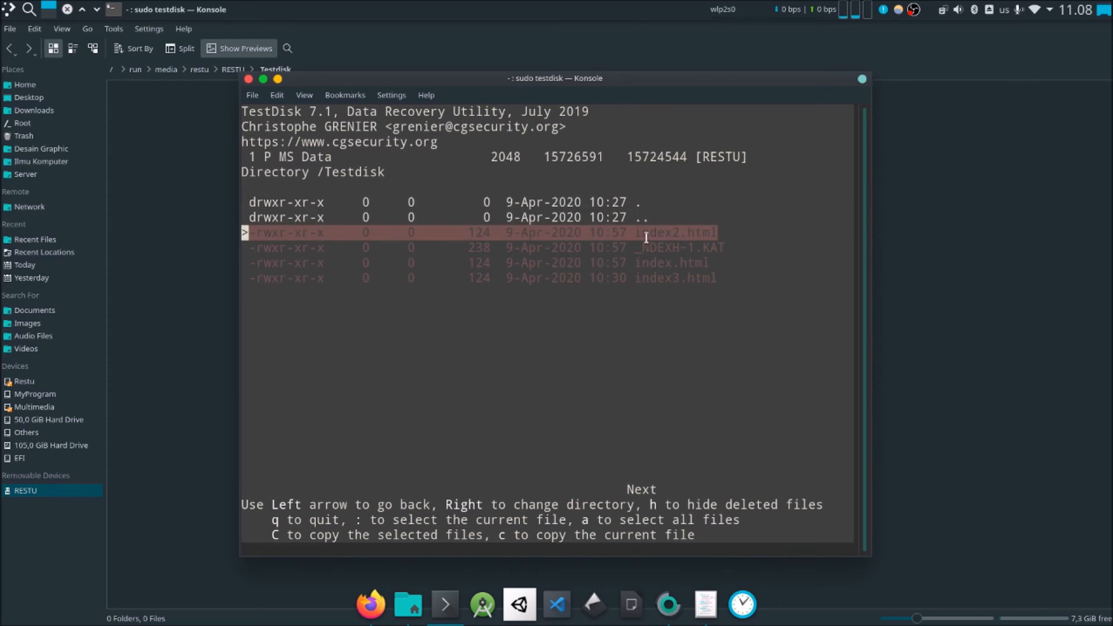
left_click_drag(636, 233, 719, 233)
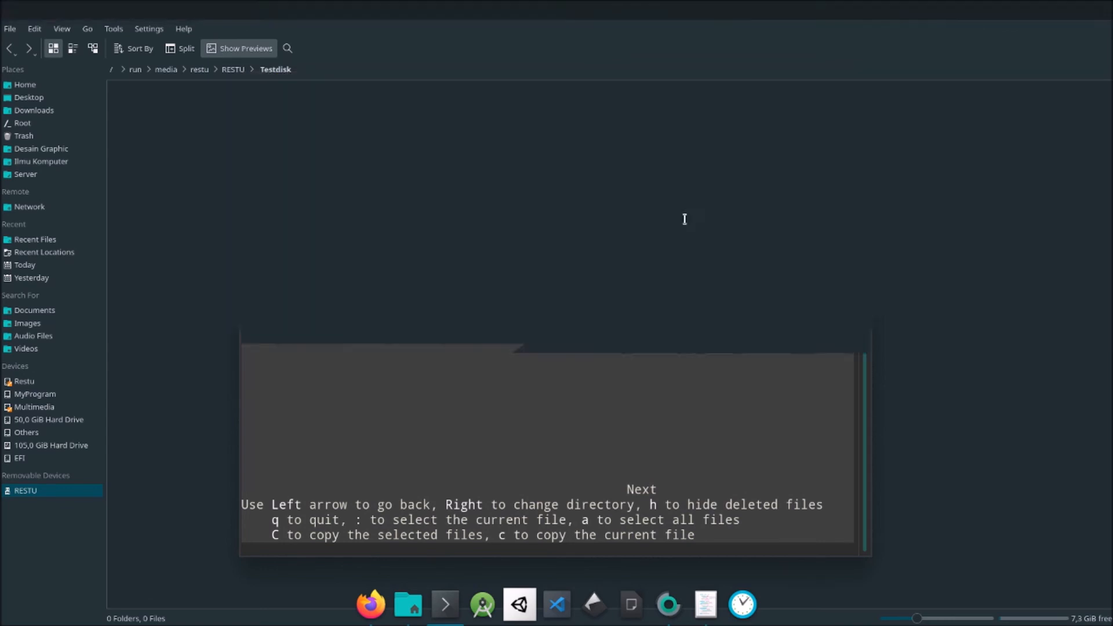
left_click(672, 232)
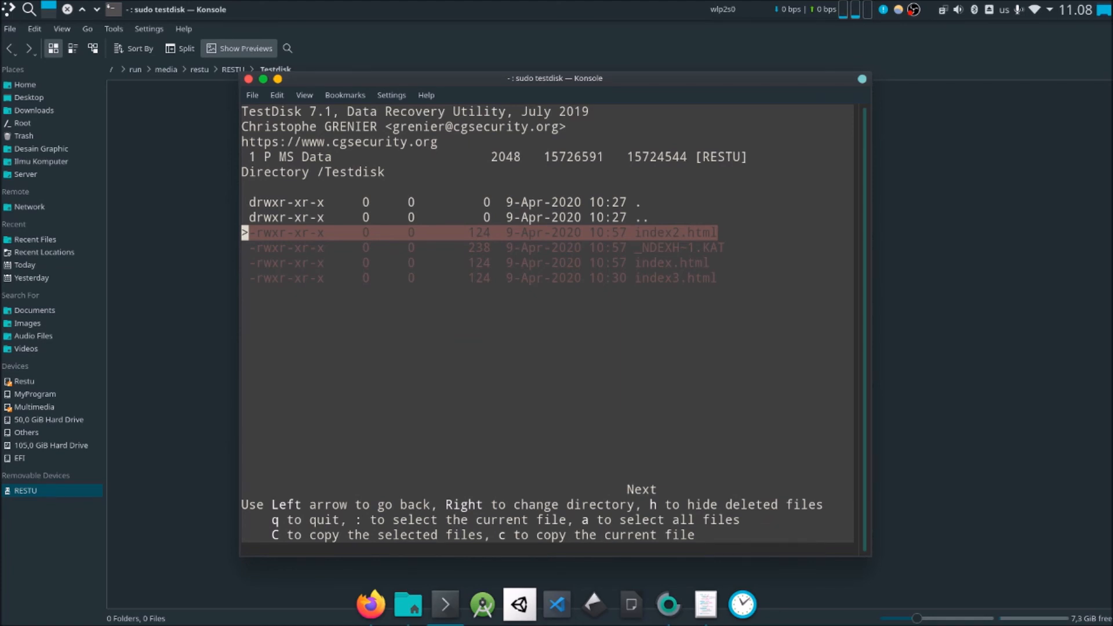
key("c")
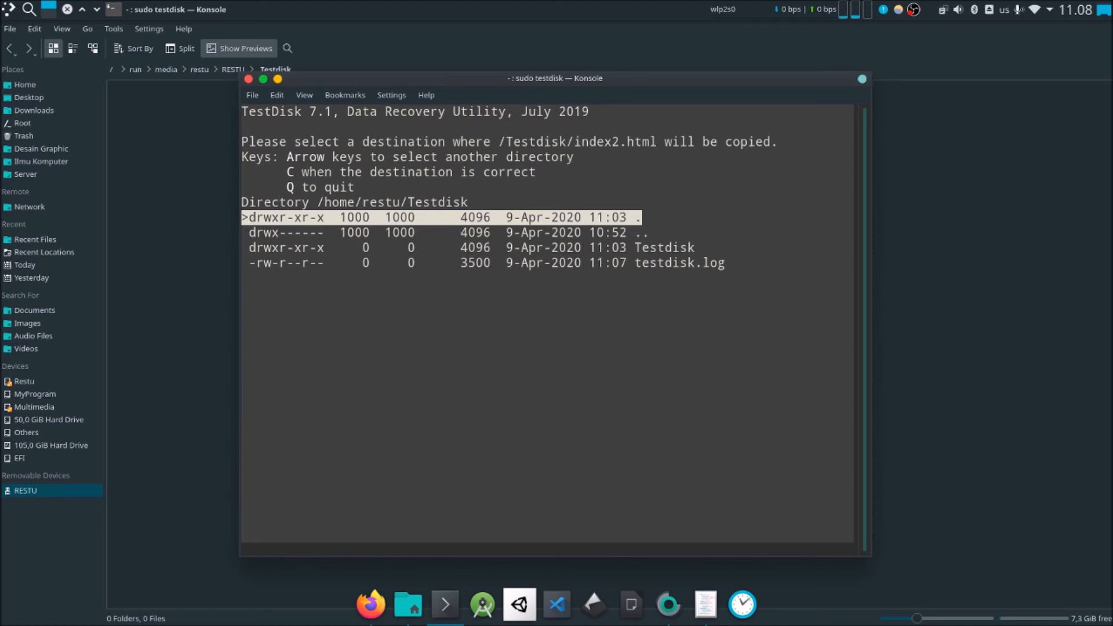
key("c")
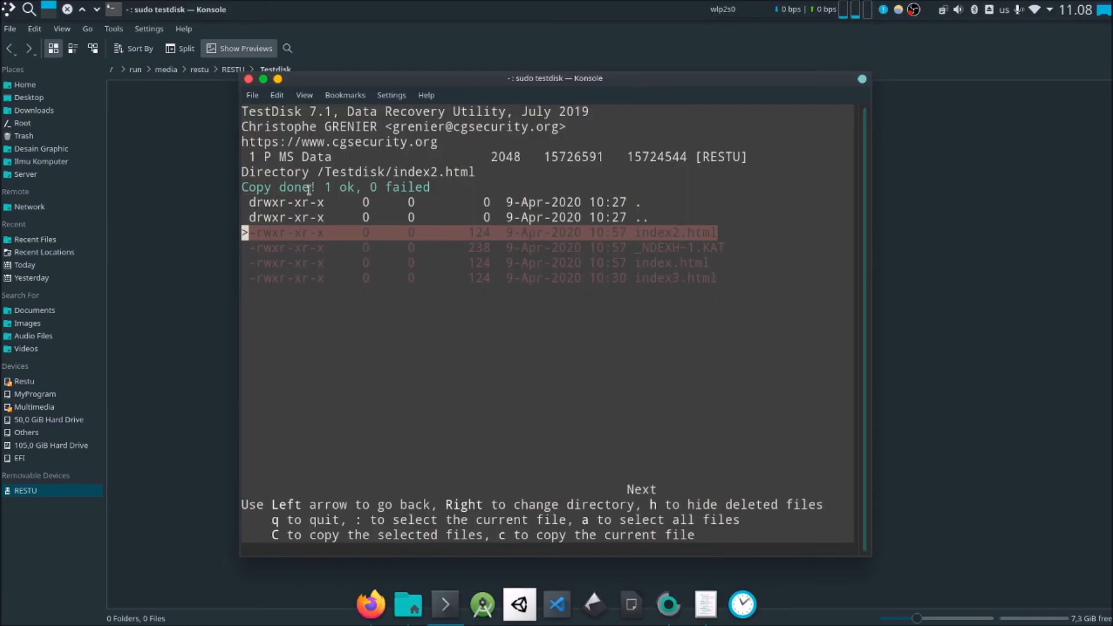
left_click_drag(315, 186, 235, 186)
Step: Switch to Dolphin, go to the Testdisk folder in the home directory, and open testdisk.log in Kate
left_click(210, 207)
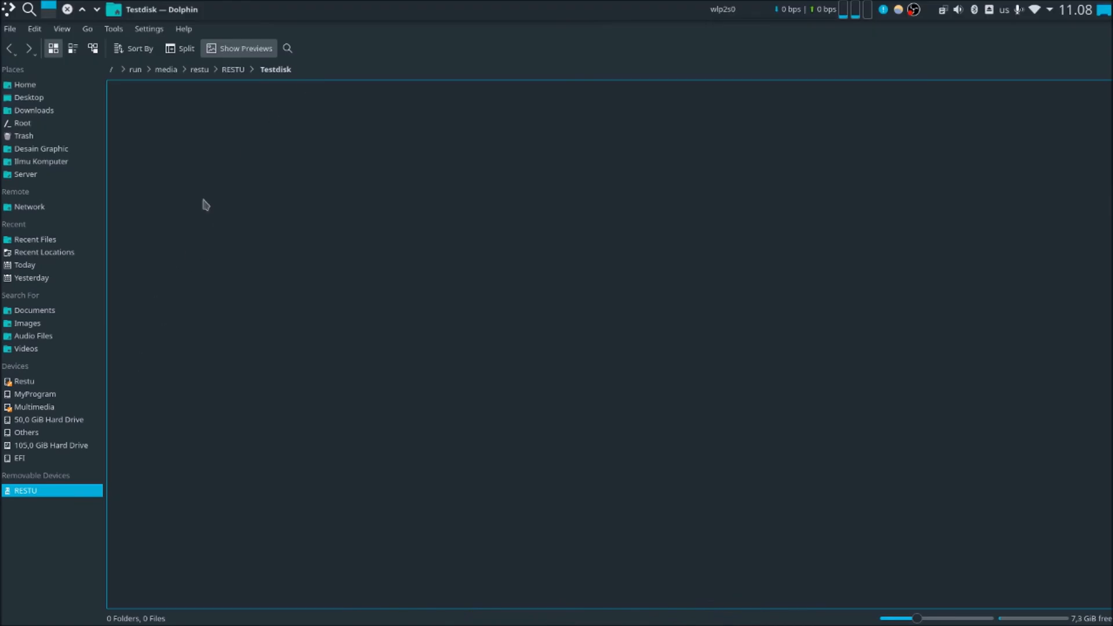
left_click(227, 71)
left_click(199, 123)
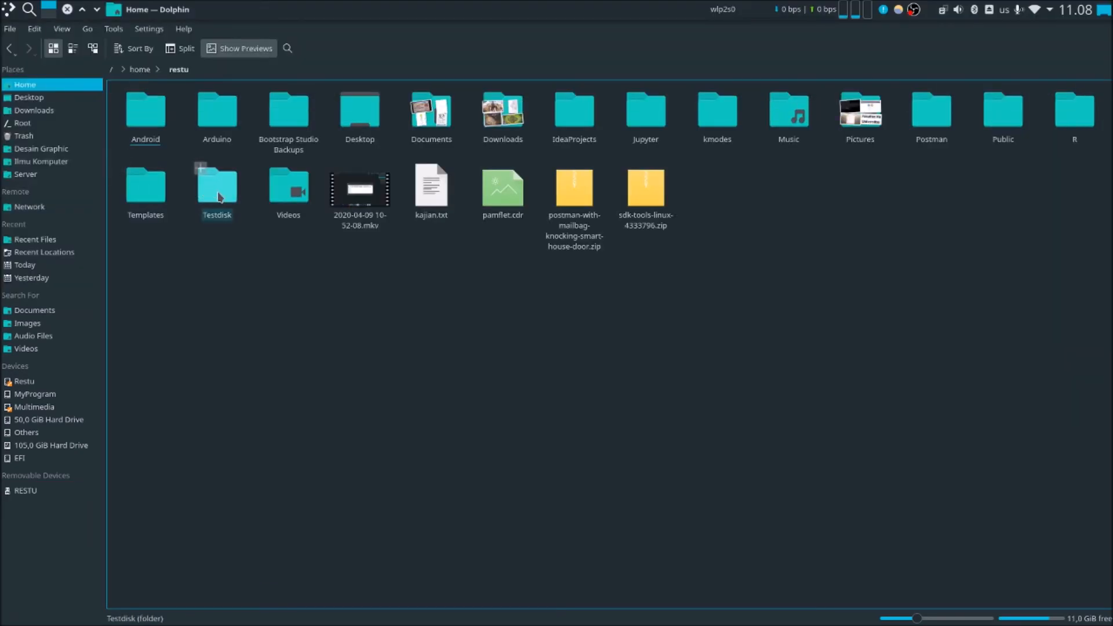
left_click(219, 197)
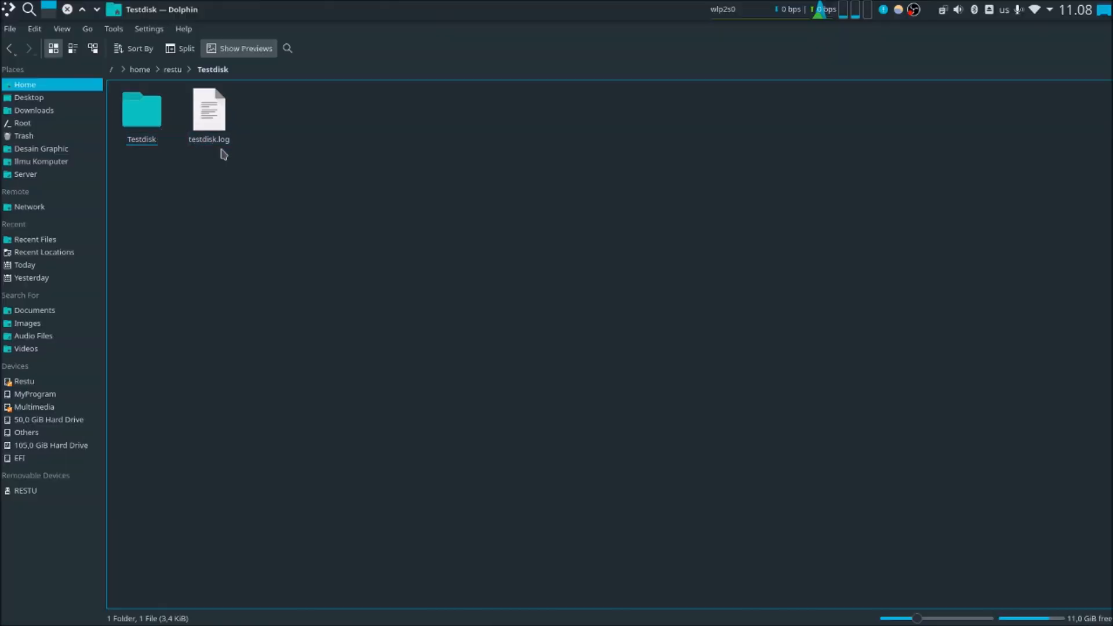
left_click(214, 130)
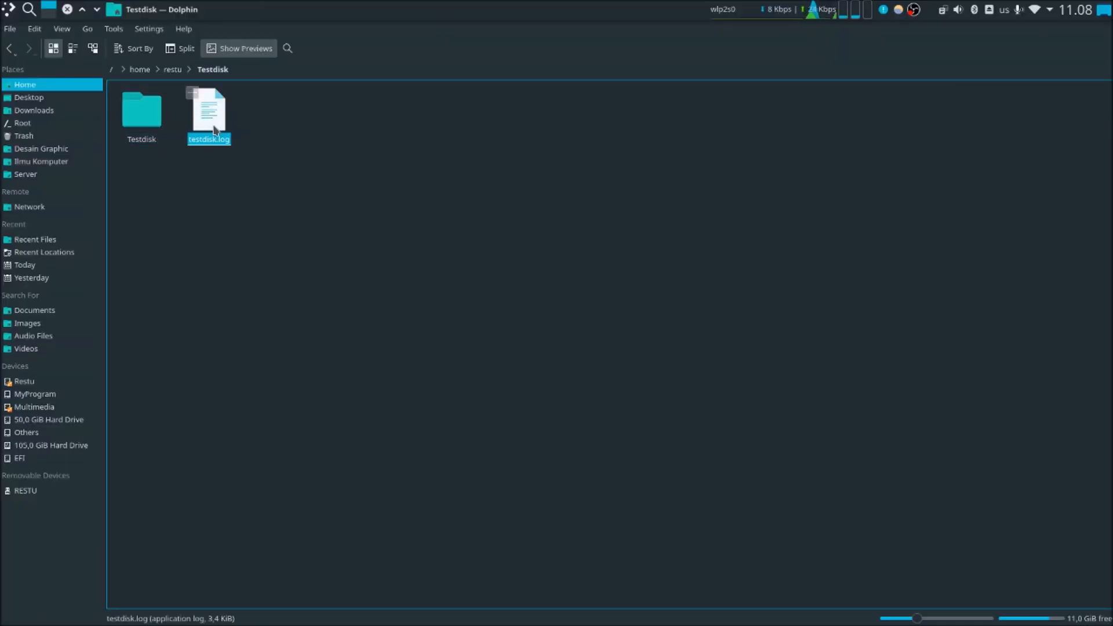
right_click(214, 130)
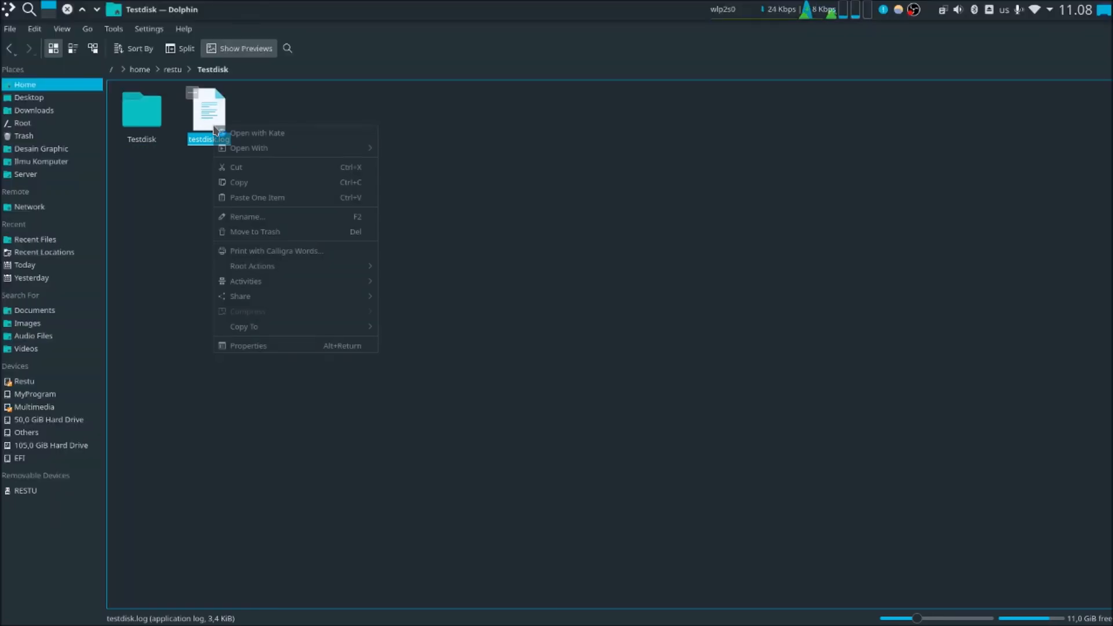
left_click(293, 138)
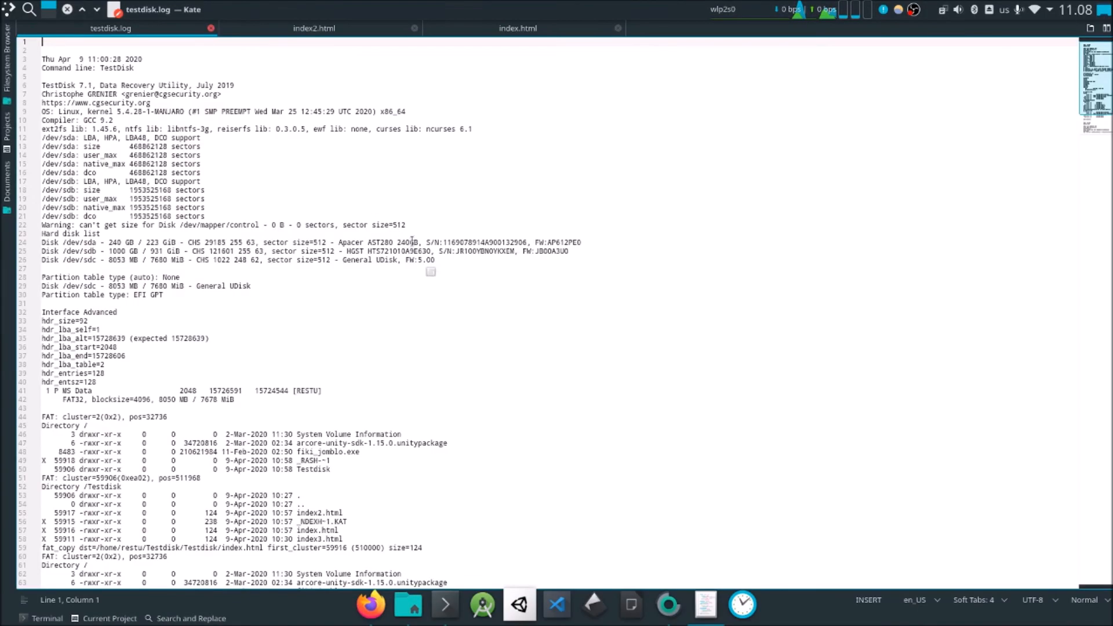
Step: Examine the MS Data partition entry and its file system line under Interface Advanced in testdisk.log
scroll(413, 246, "down", 5)
scroll(412, 246, "up", 4)
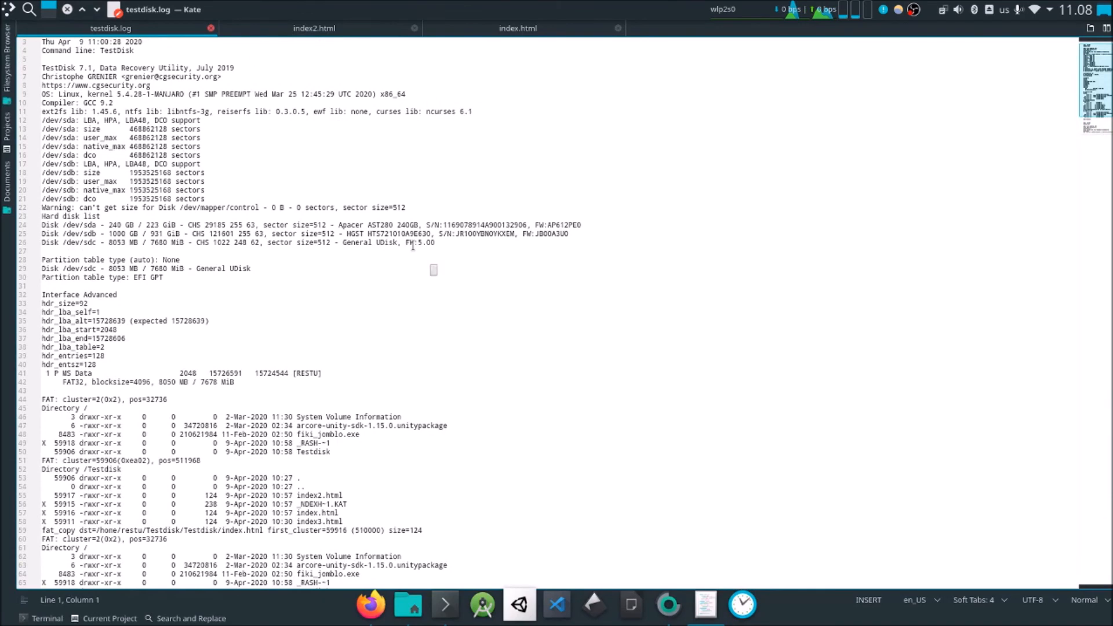
scroll(413, 246, "down", 3)
scroll(413, 246, "down", 2)
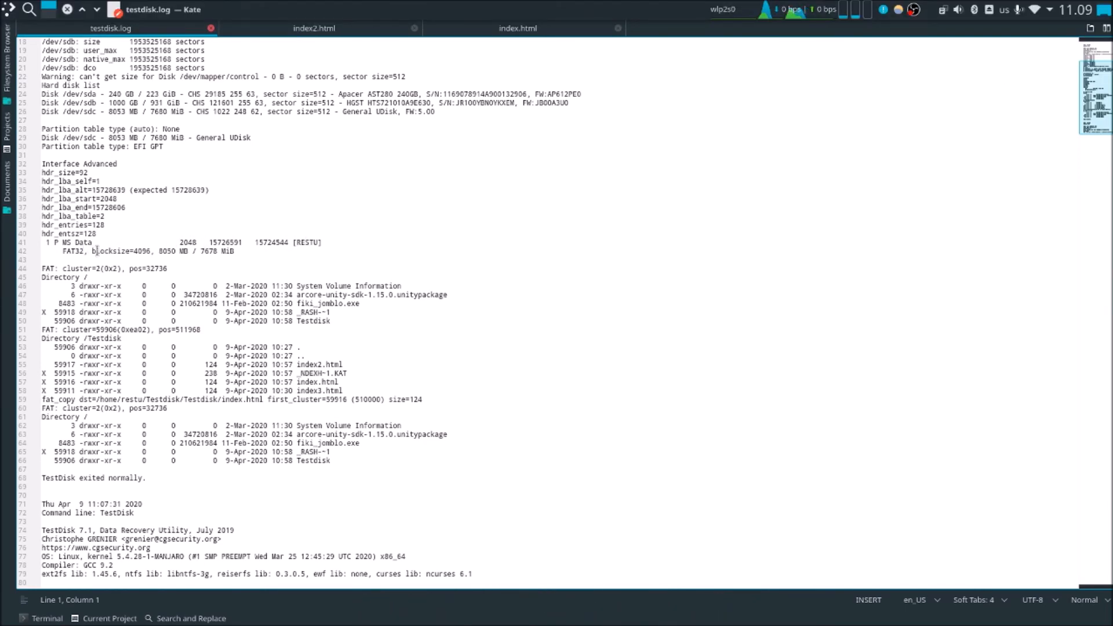
scroll(99, 251, "up", 8)
left_click_drag(117, 438, 83, 431)
left_click(78, 435)
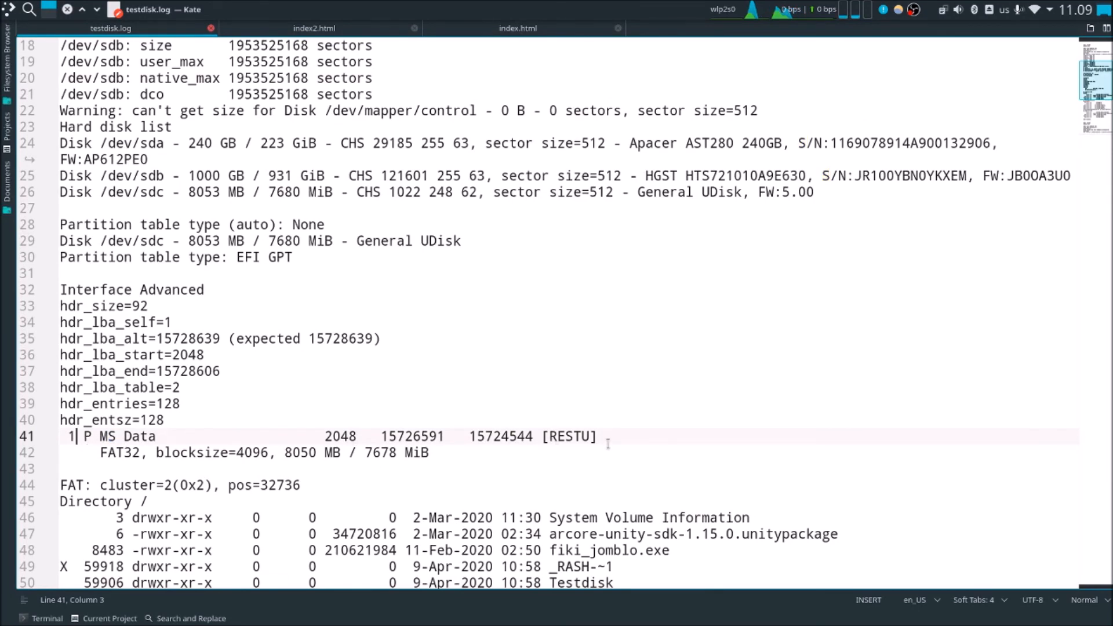
left_click_drag(597, 436, 253, 435)
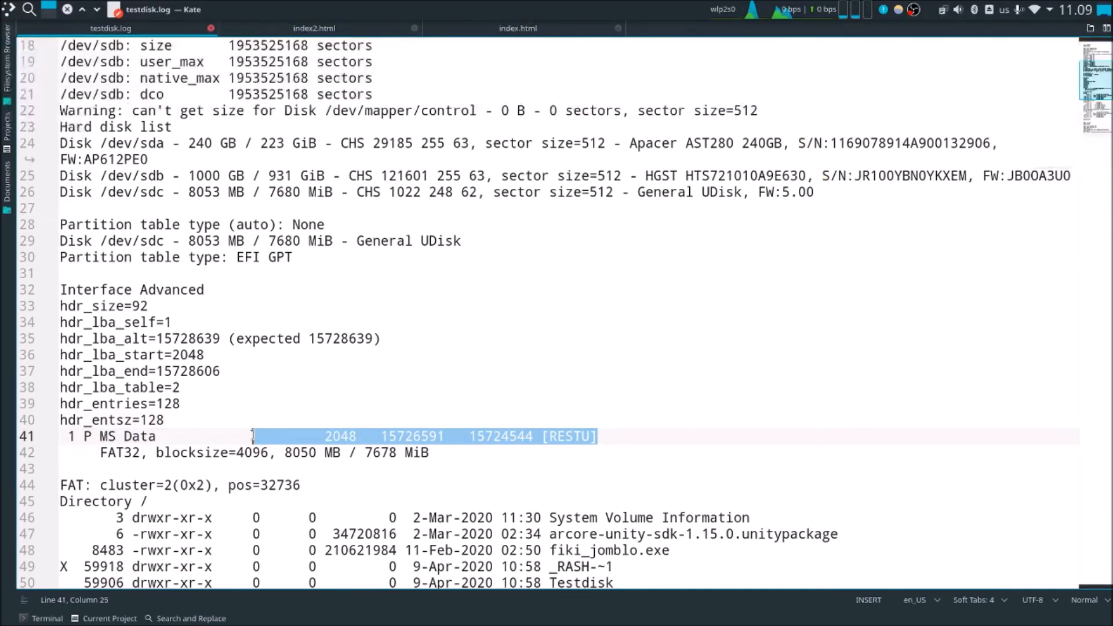
left_click(172, 436)
left_click_drag(116, 436, 582, 438)
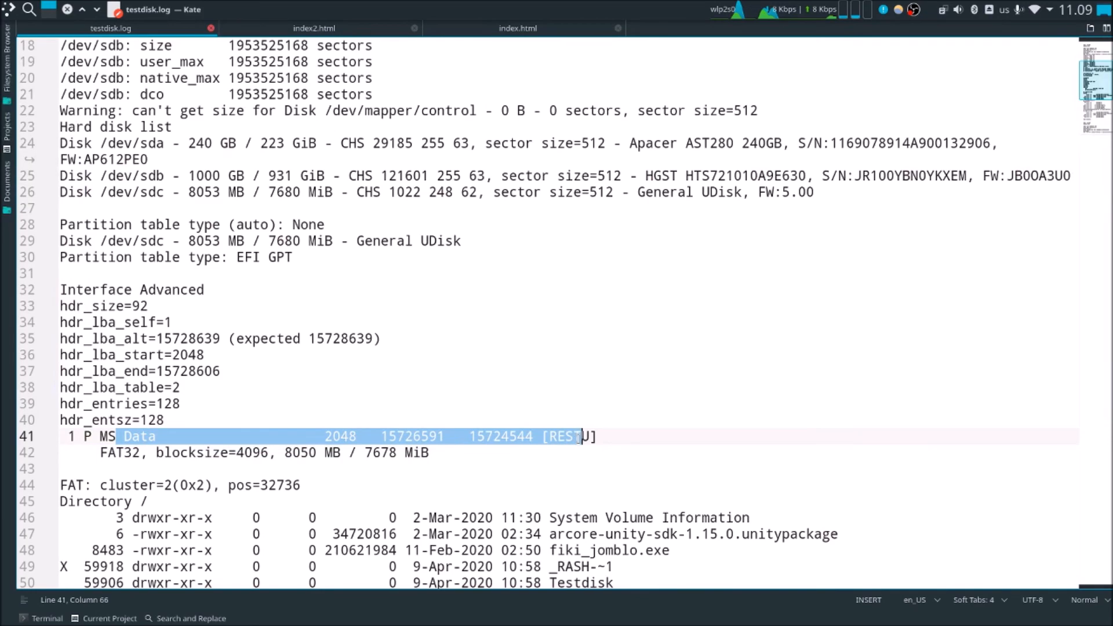
left_click(582, 438)
double_click(97, 454)
left_click(171, 453)
Step: Read through the directory listings and session records in the rest of testdisk.log, ending back at its beginning
scroll(179, 447, "down", 3)
scroll(183, 447, "down", 7)
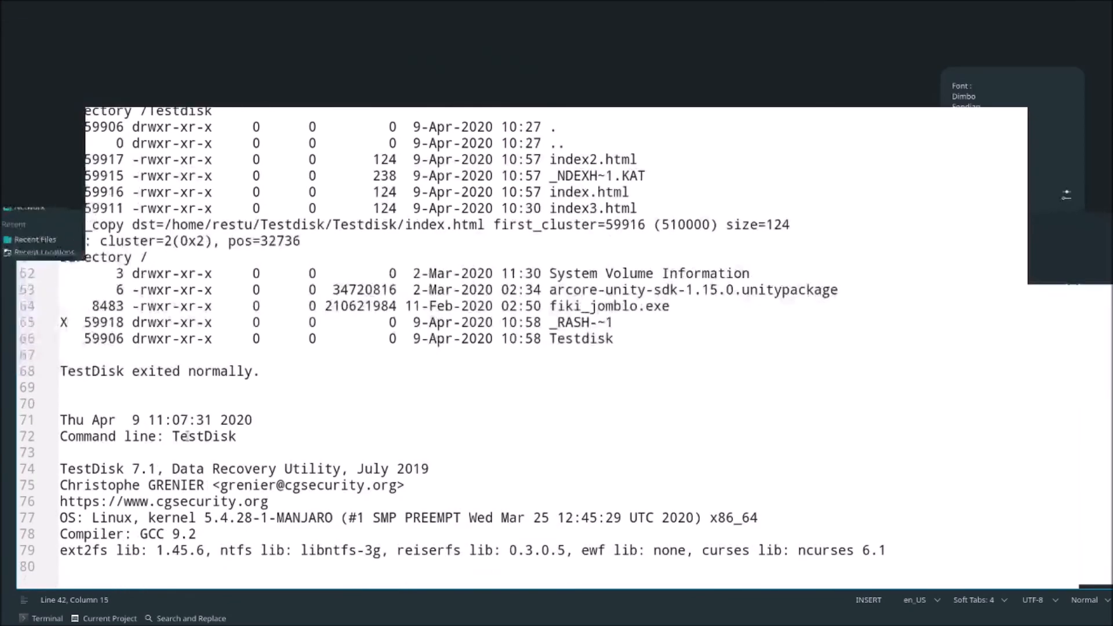
scroll(187, 437, "up", 3)
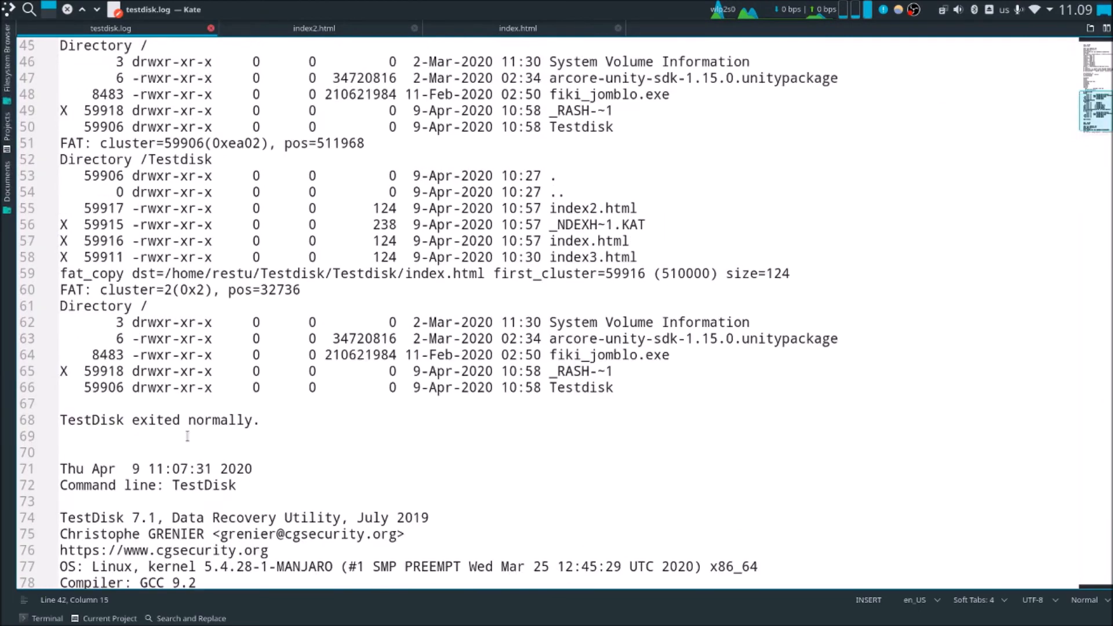
scroll(187, 437, "down", 2)
scroll(187, 437, "up", 15)
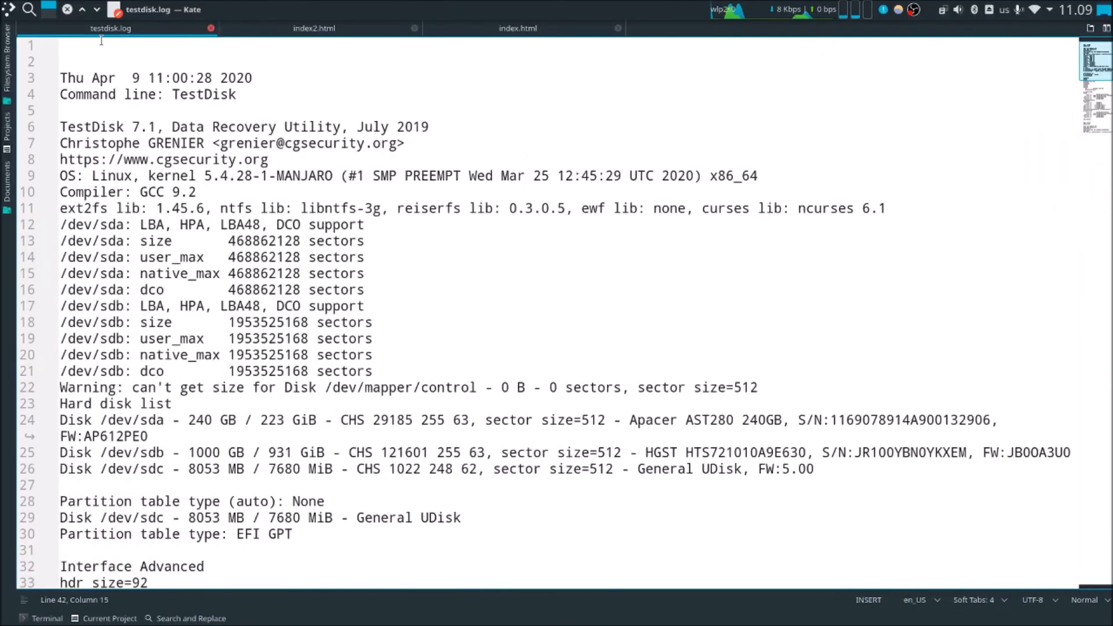
Step: Close the log, open the nested Testdisk folder in Dolphin, and enlarge its file icons
left_click(67, 9)
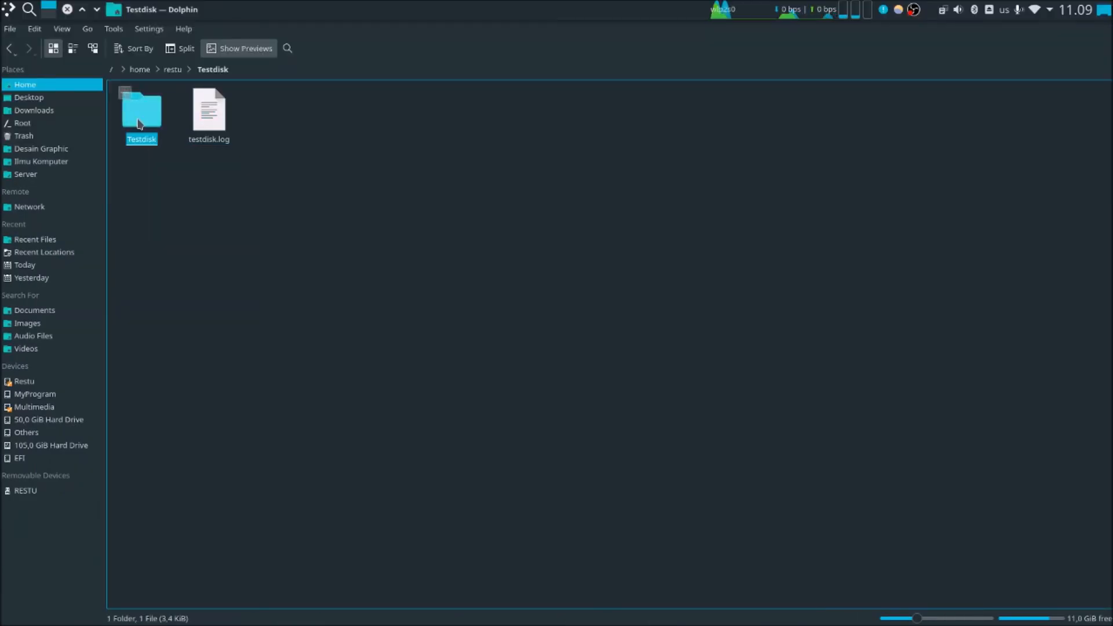
double_click(145, 140)
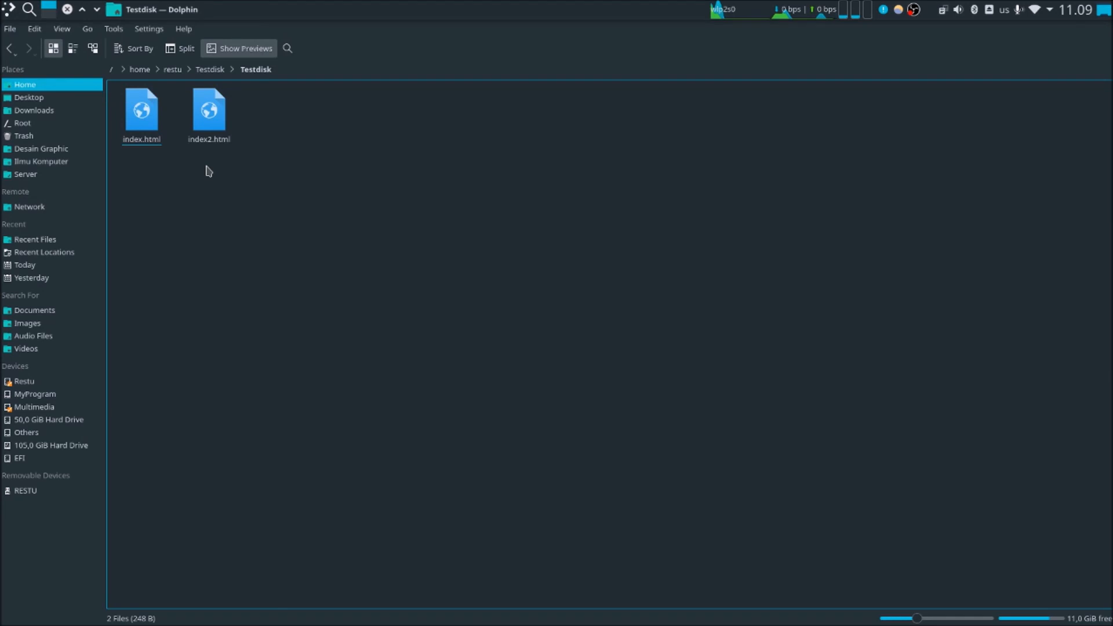
scroll(208, 171, "up", 4, "ctrl")
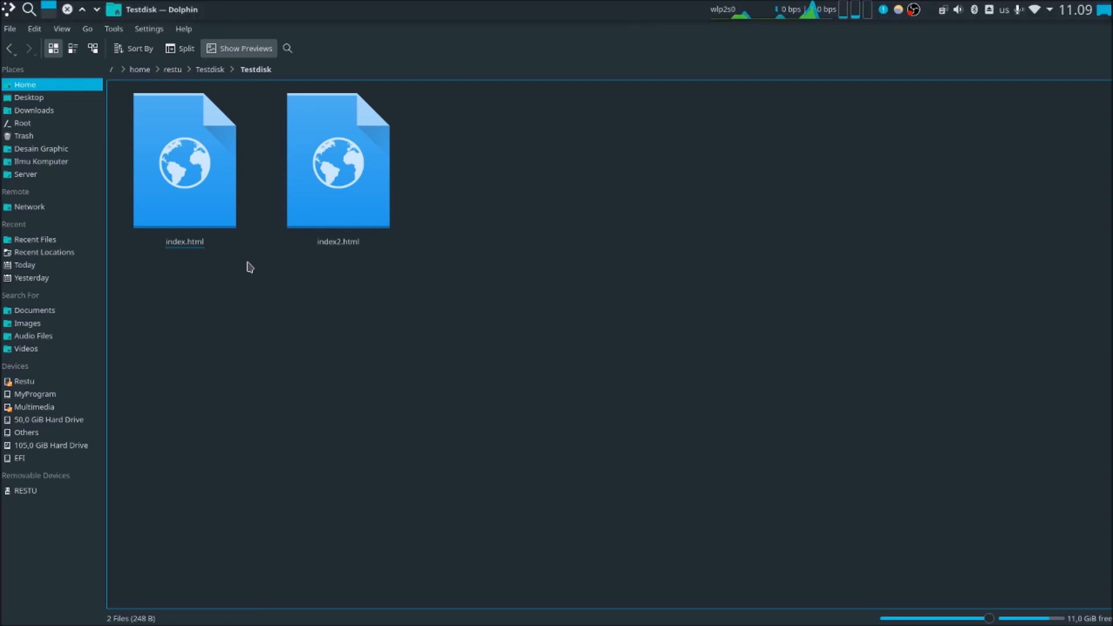
Step: Open the recovered index2.html in Kate to check its contents
left_click(345, 213)
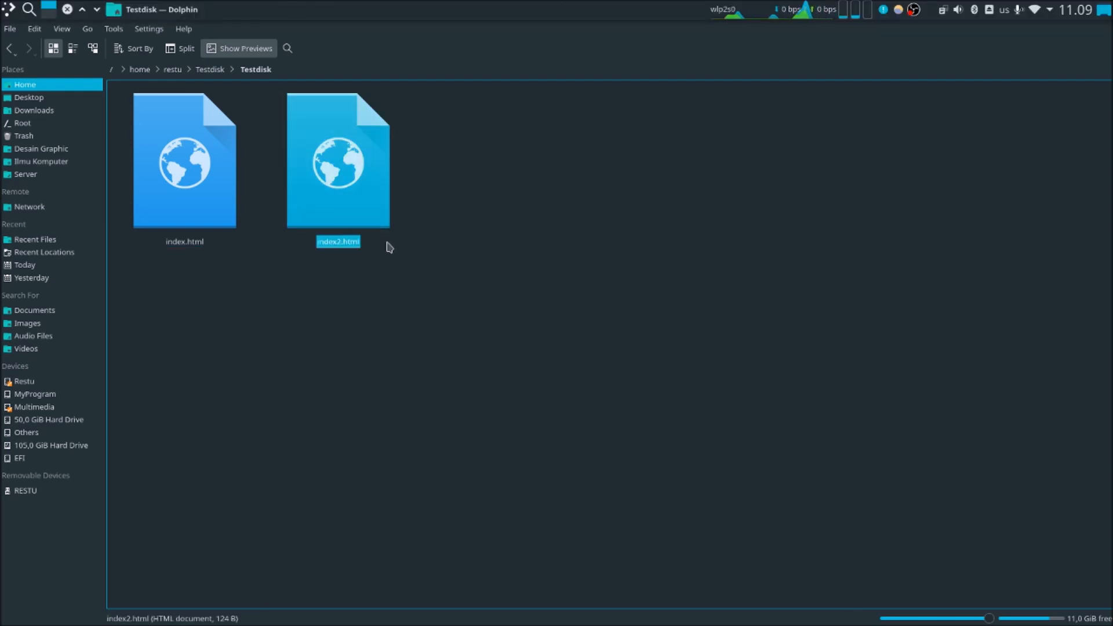
right_click(354, 184)
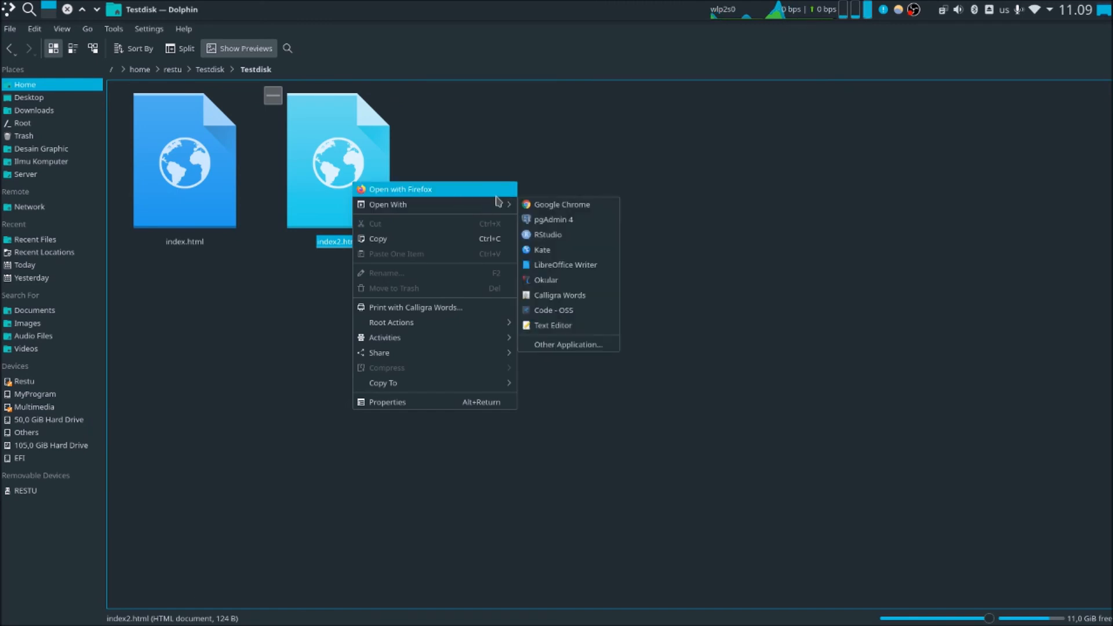
mouse_move(504, 204)
left_click(548, 249)
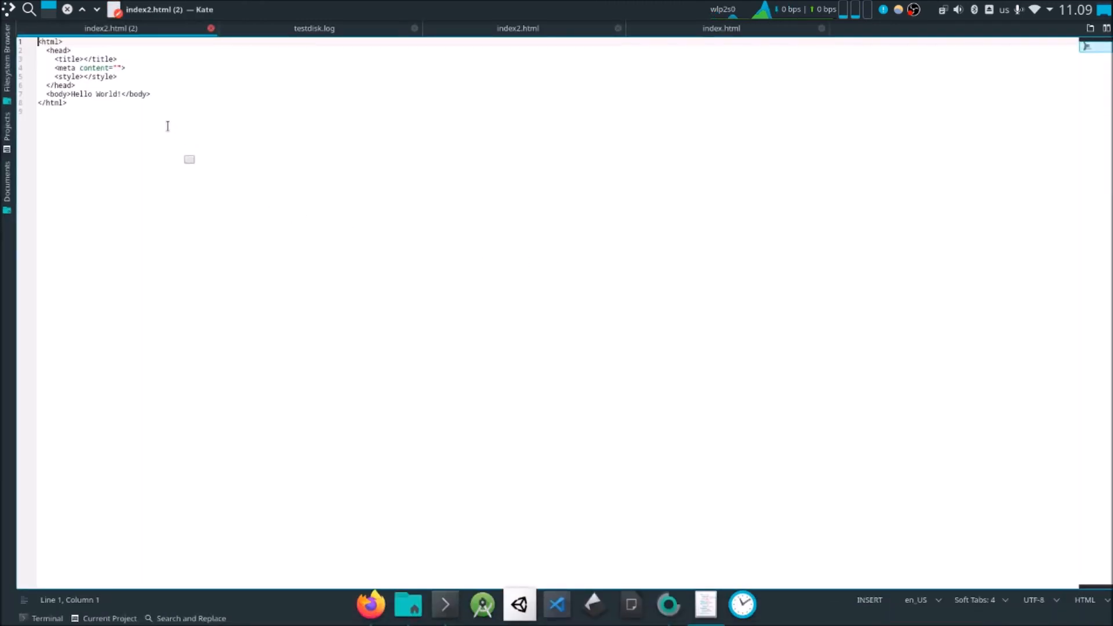
Step: Enlarge the text of the recovered index2.html in Kate to read its HTML, and return to the nested Testdisk folder in Dolphin
scroll(186, 124, "up", 6, "ctrl")
scroll(191, 83, "up", 10, "ctrl")
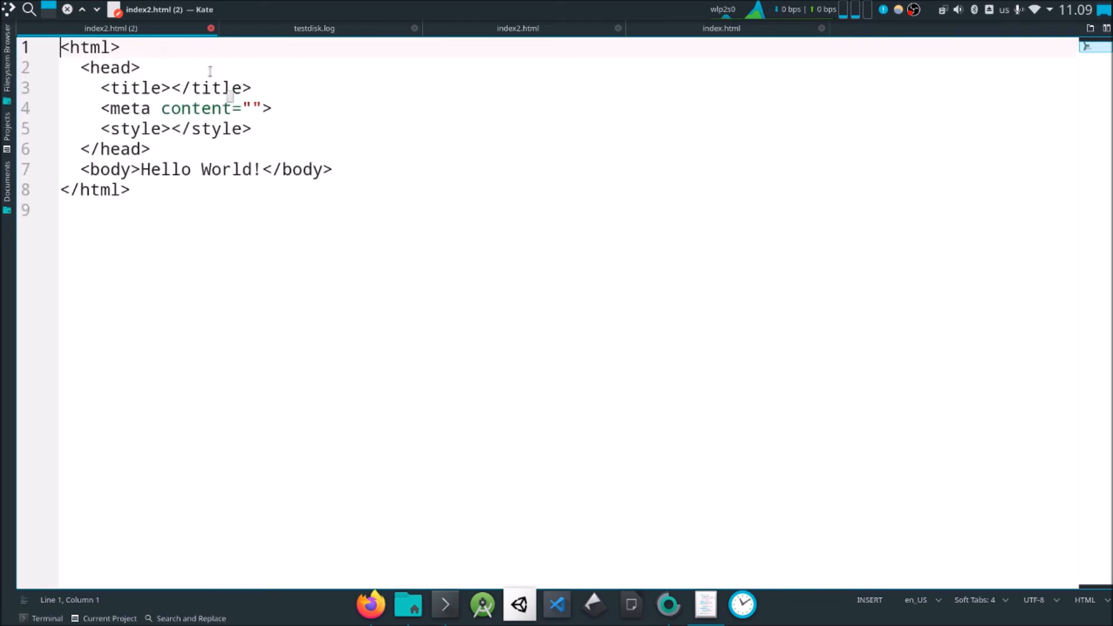
key("alt+Tab")
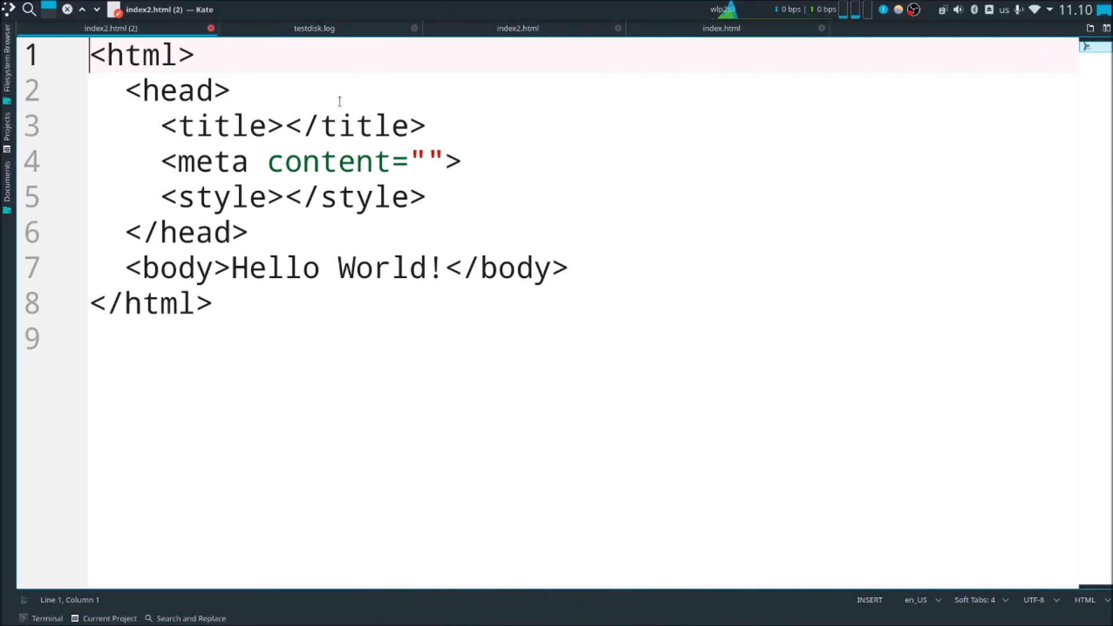
key("alt+Tab")
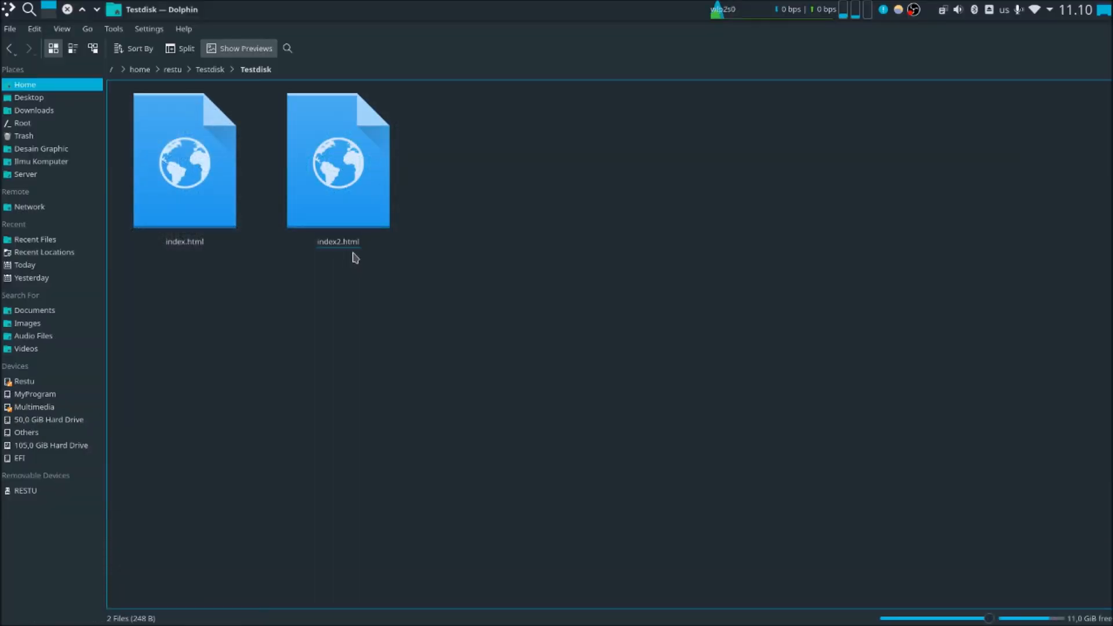
Step: Open the recovered index.html from the Testdisk folder in Firefox and check its text at 300% zoom
left_click(362, 182)
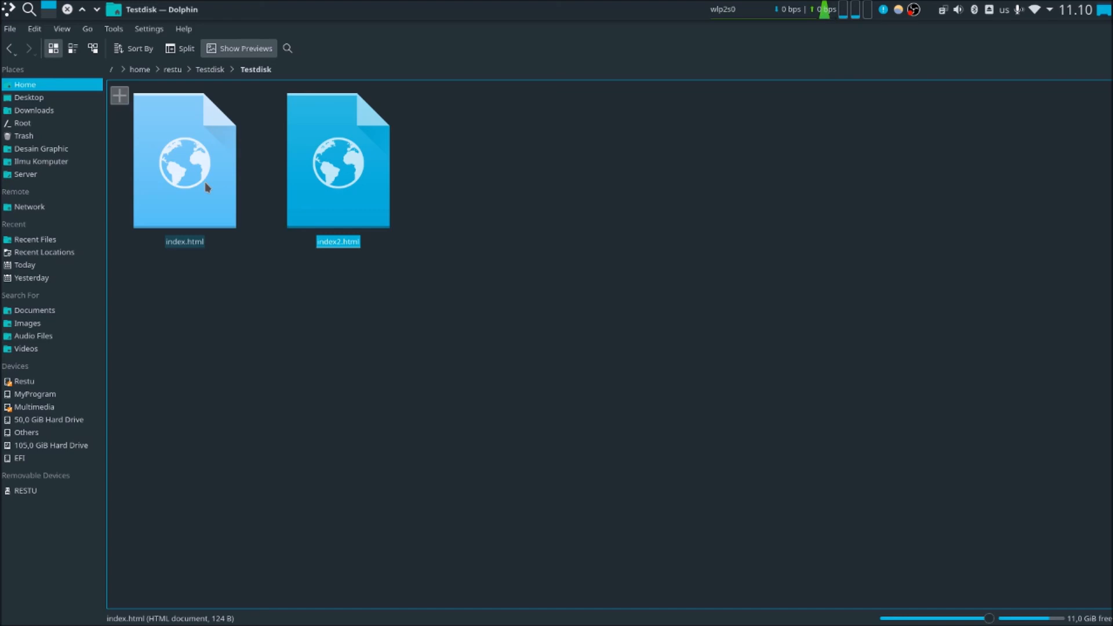
left_click(206, 186)
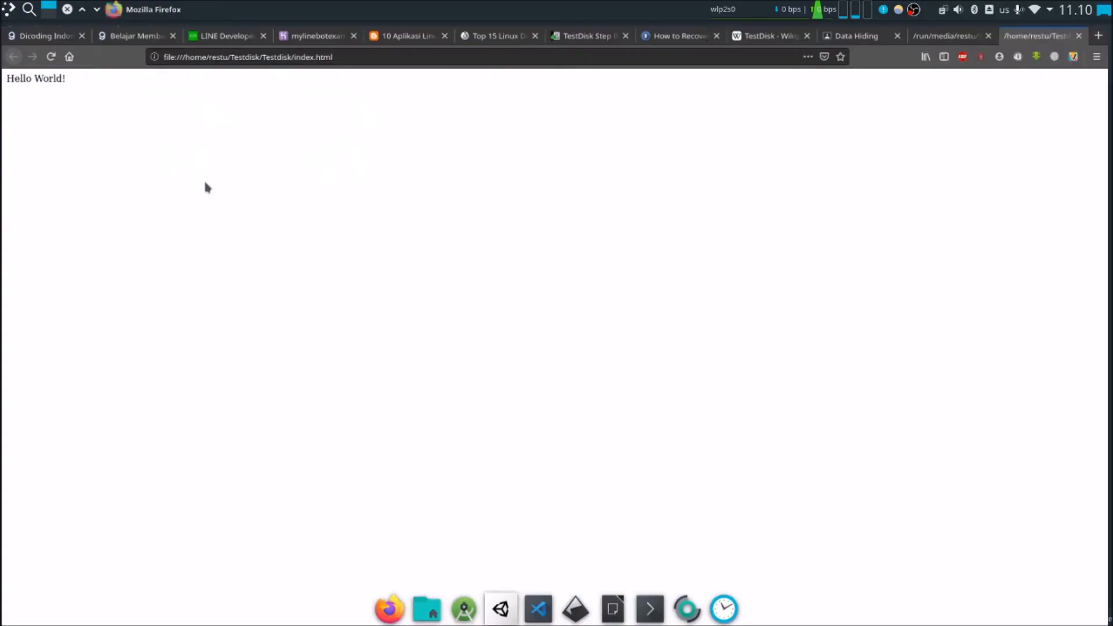
scroll(40, 94, "up", 8)
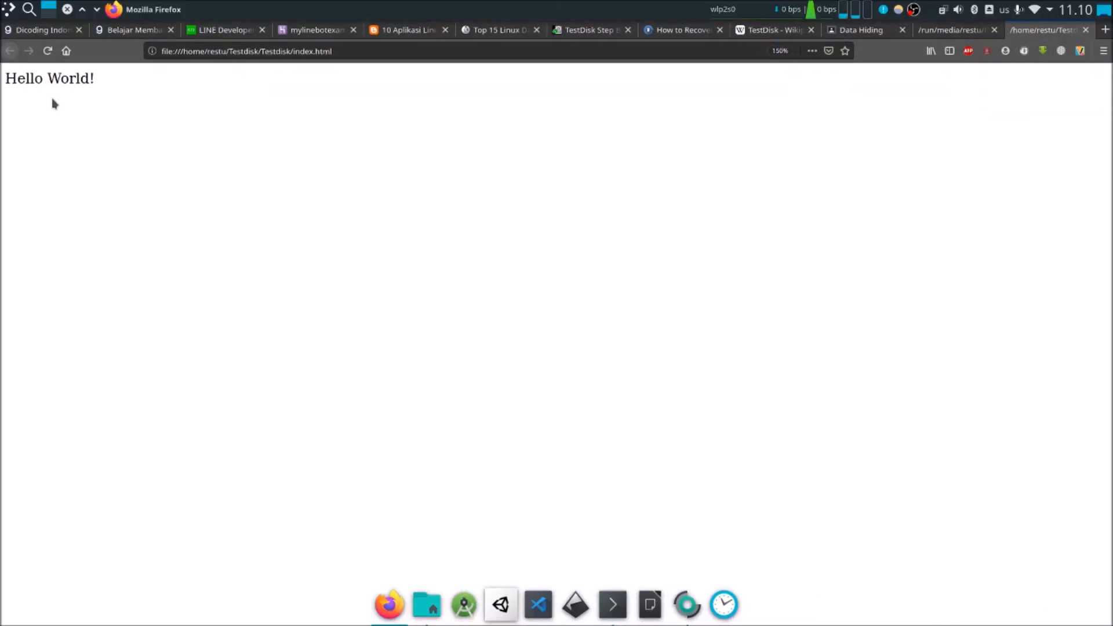
left_click_drag(15, 100, 167, 106)
left_click(246, 106)
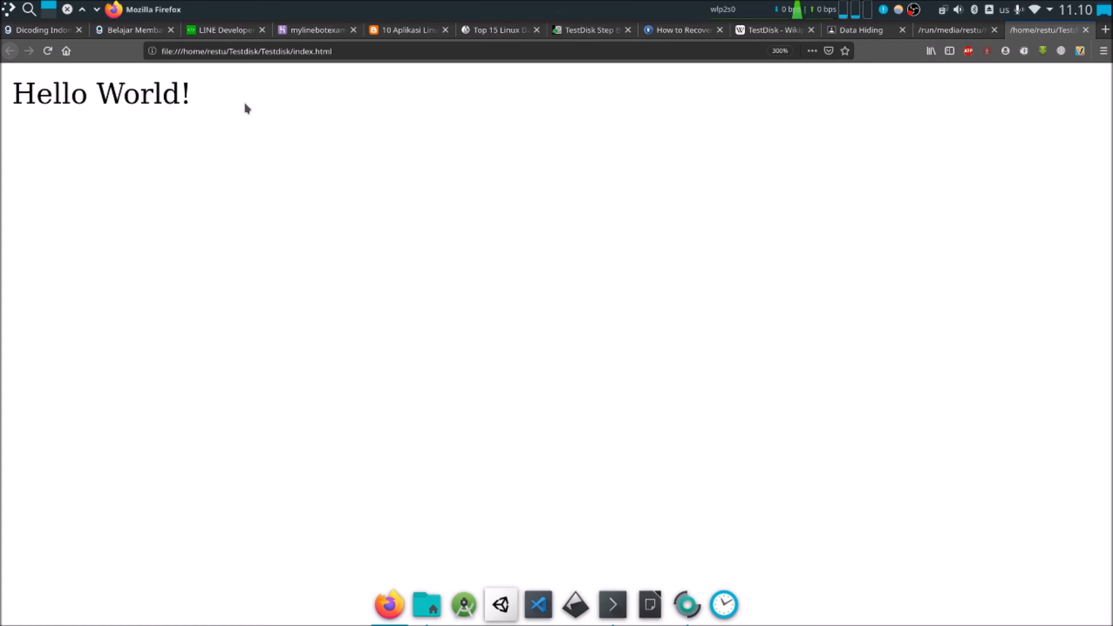
Step: Return to Dolphin, open the recovered index2.html in Firefox, and check the page at 260% zoom
key("alt+Tab")
double_click(323, 169)
scroll(139, 111, "up", 15)
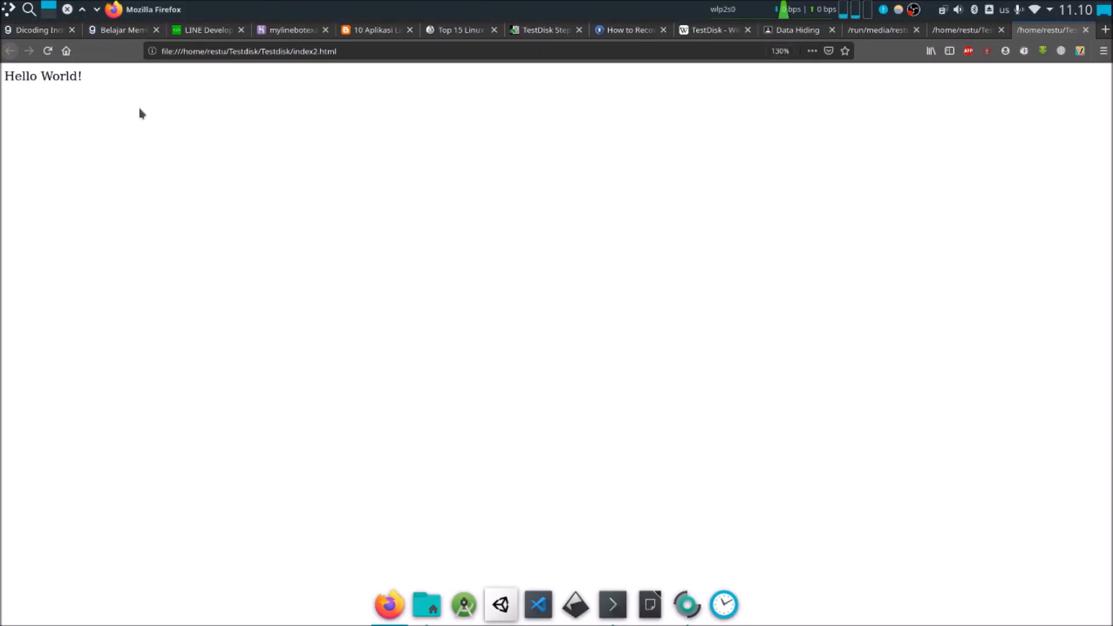
scroll(152, 91, "up", 1)
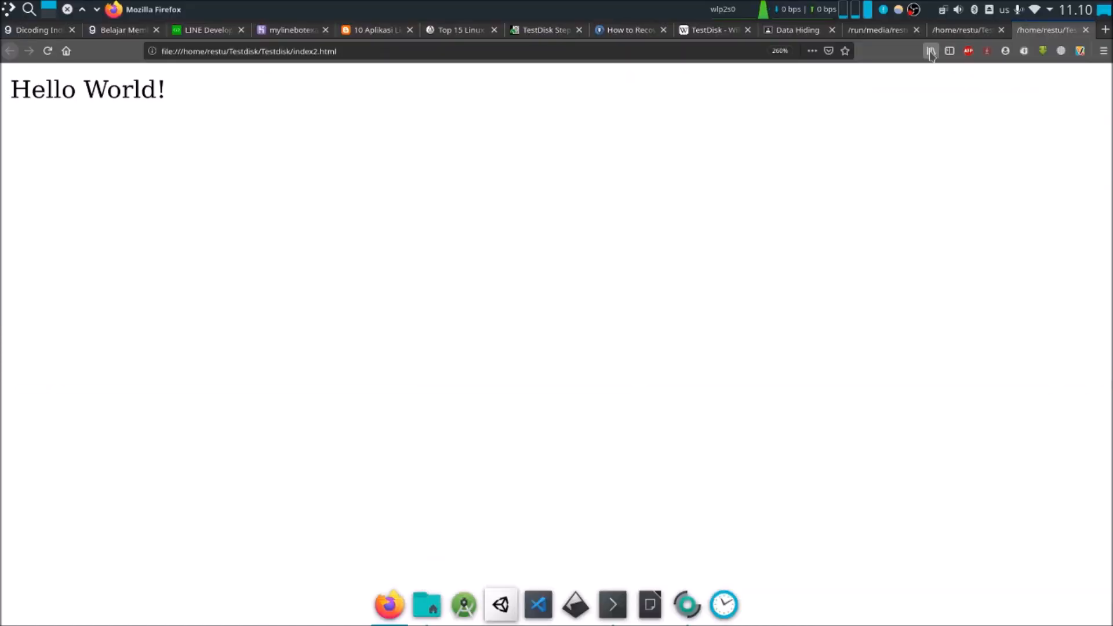
Step: Go back to the recovered index.html page in Firefox and compare its Hello World! text with index2.html
left_click(950, 30)
left_click_drag(15, 100, 288, 107)
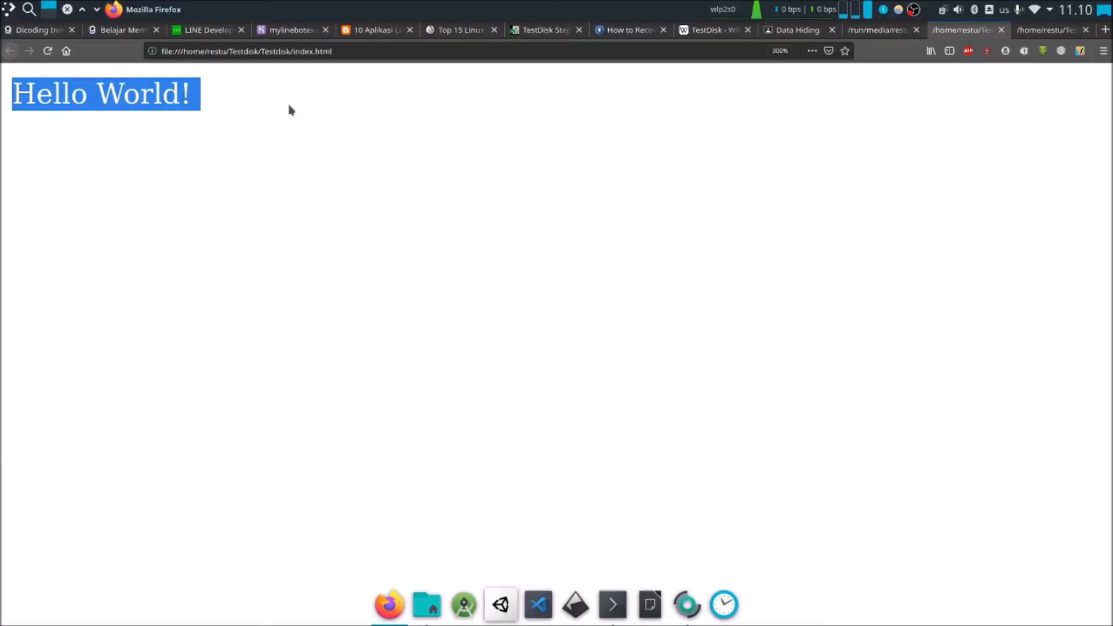
left_click(294, 108)
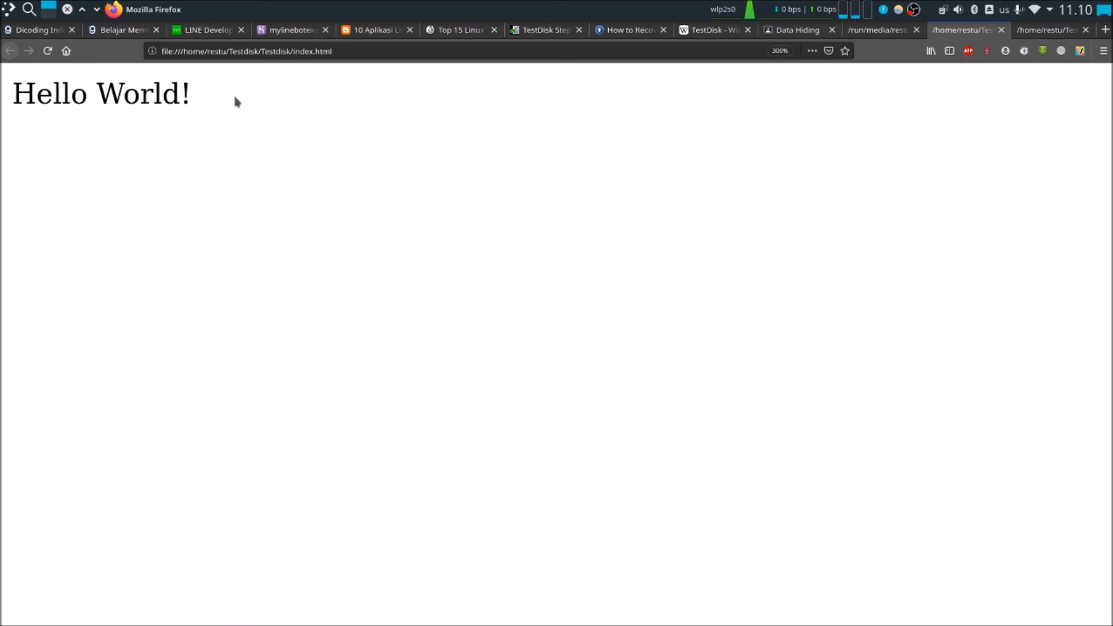
Step: Close Firefox and Dolphin to return to TestDisk in Konsole, and move the file selection to _NDEXH~1.KAT
left_click(69, 10)
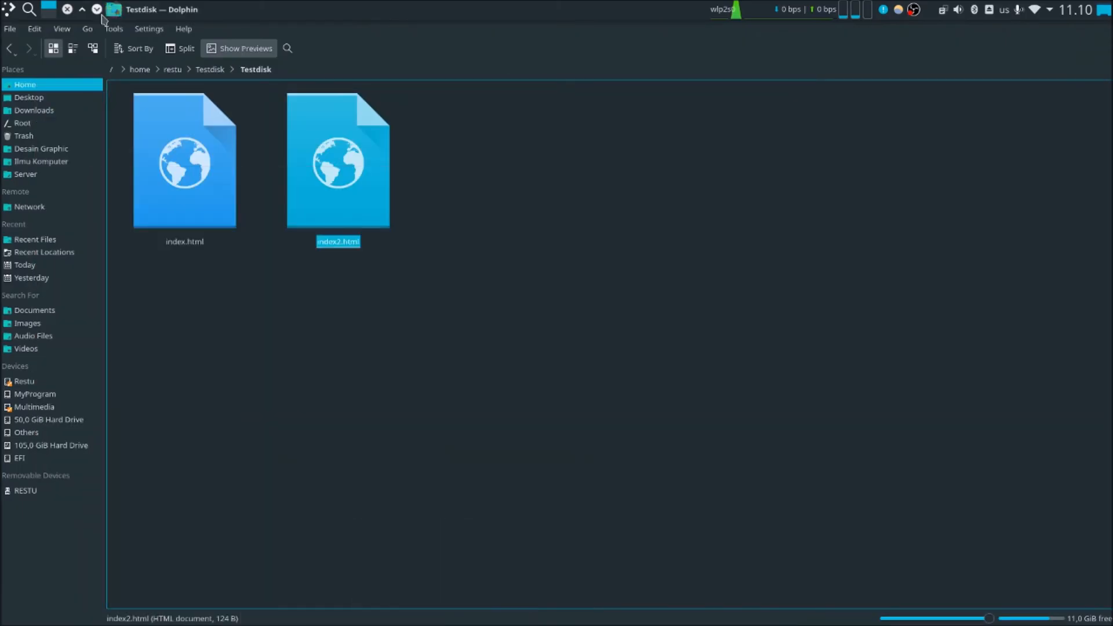
left_click(67, 9)
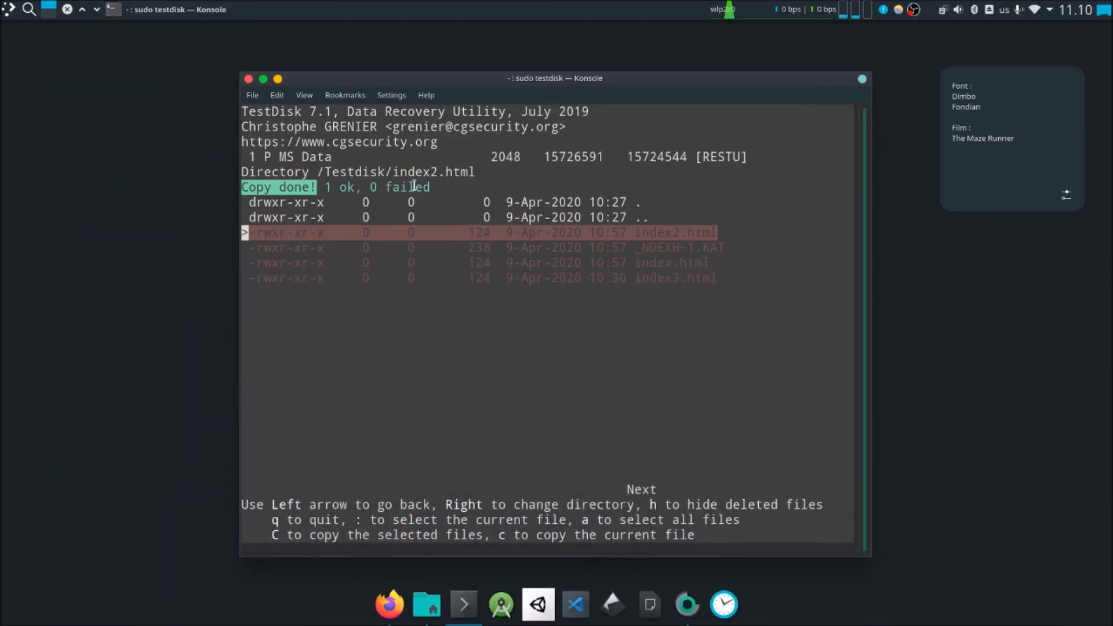
key("Down")
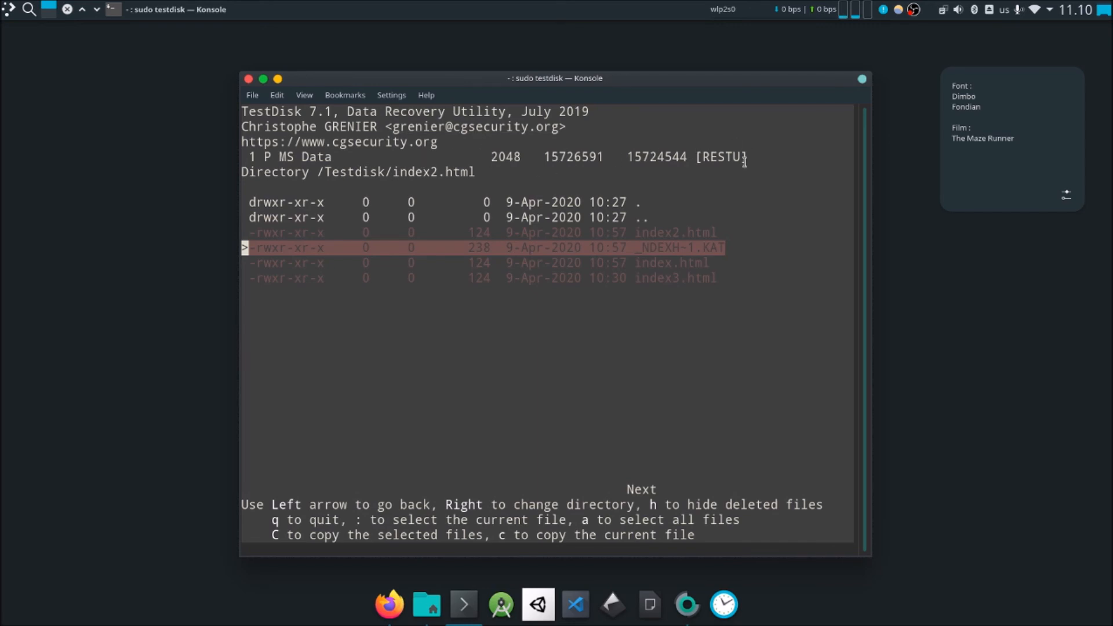
right_click(913, 13)
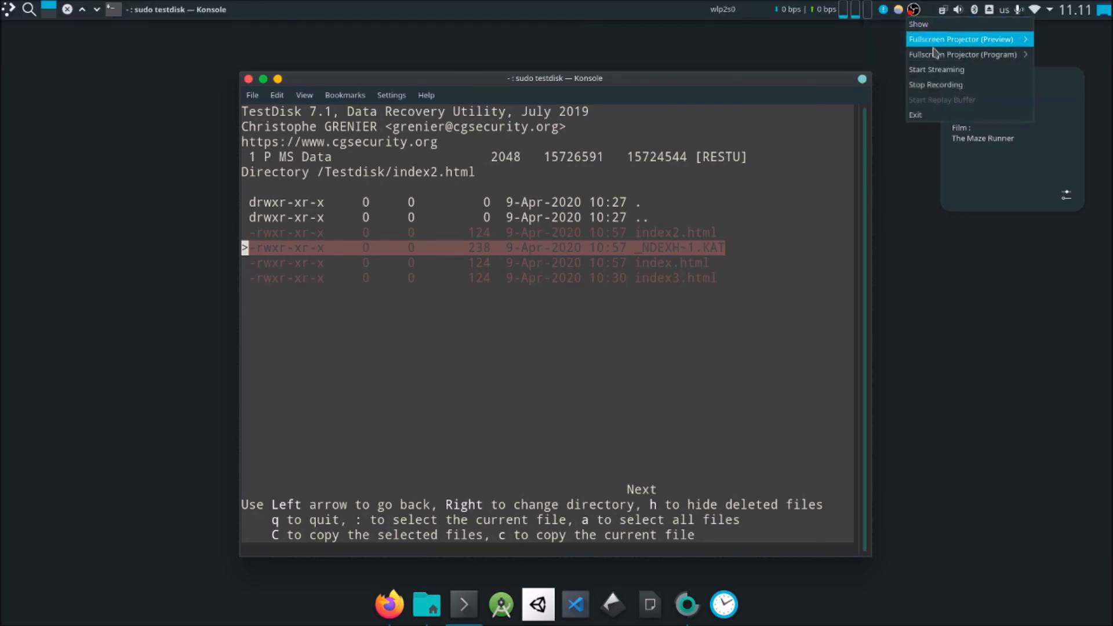